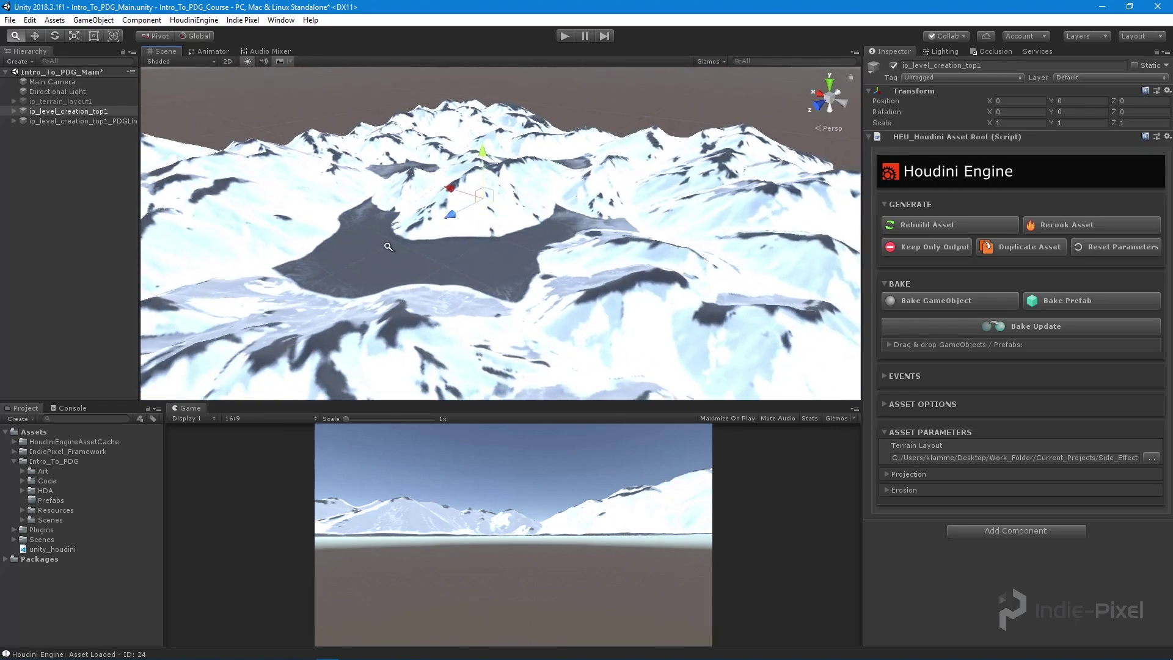
# - Bring Houdini to the front and dive into the SOP_HDAS geometry network
pyautogui.moveTo(285, 655)
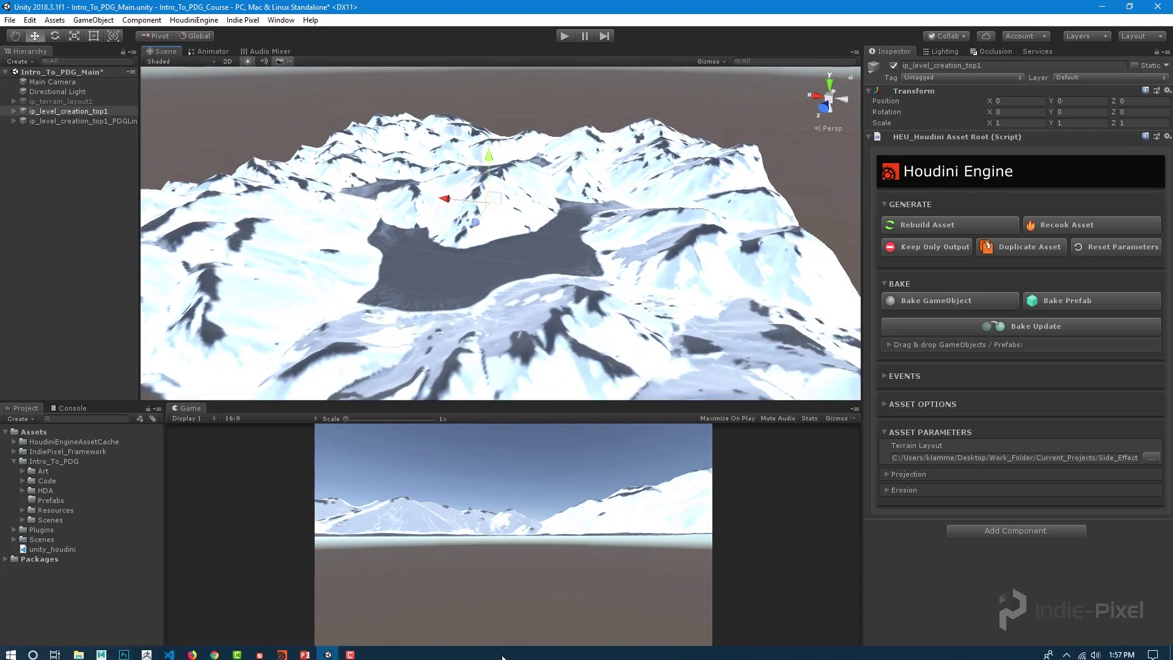
pyautogui.click(286, 655)
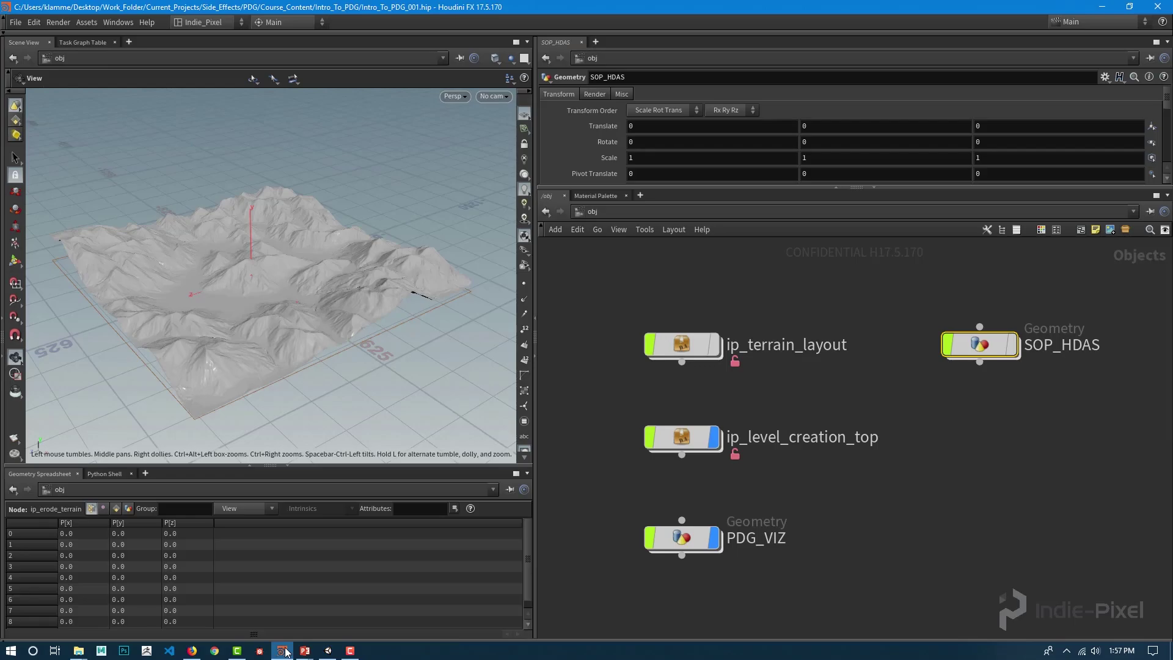
pyautogui.moveTo(224, 360); pyautogui.dragTo(265, 338)
pyautogui.moveTo(1008, 466); pyautogui.dragTo(954, 487, button='middle')
pyautogui.moveTo(929, 425); pyautogui.dragTo(910, 427, button='middle')
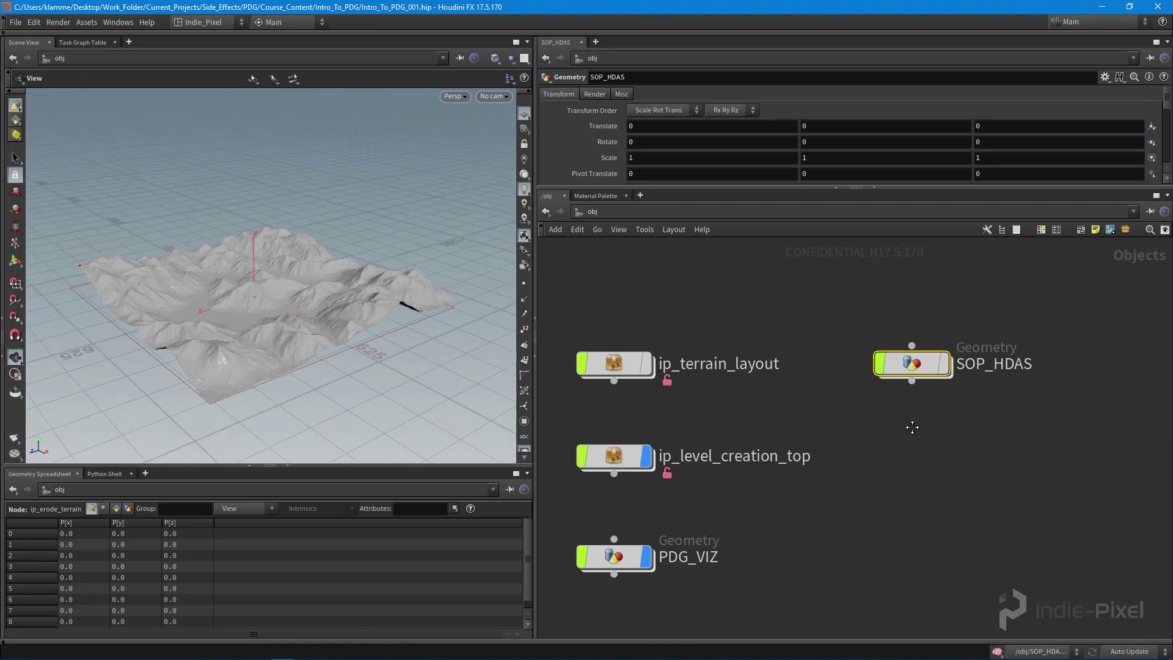
pyautogui.doubleClick(902, 365)
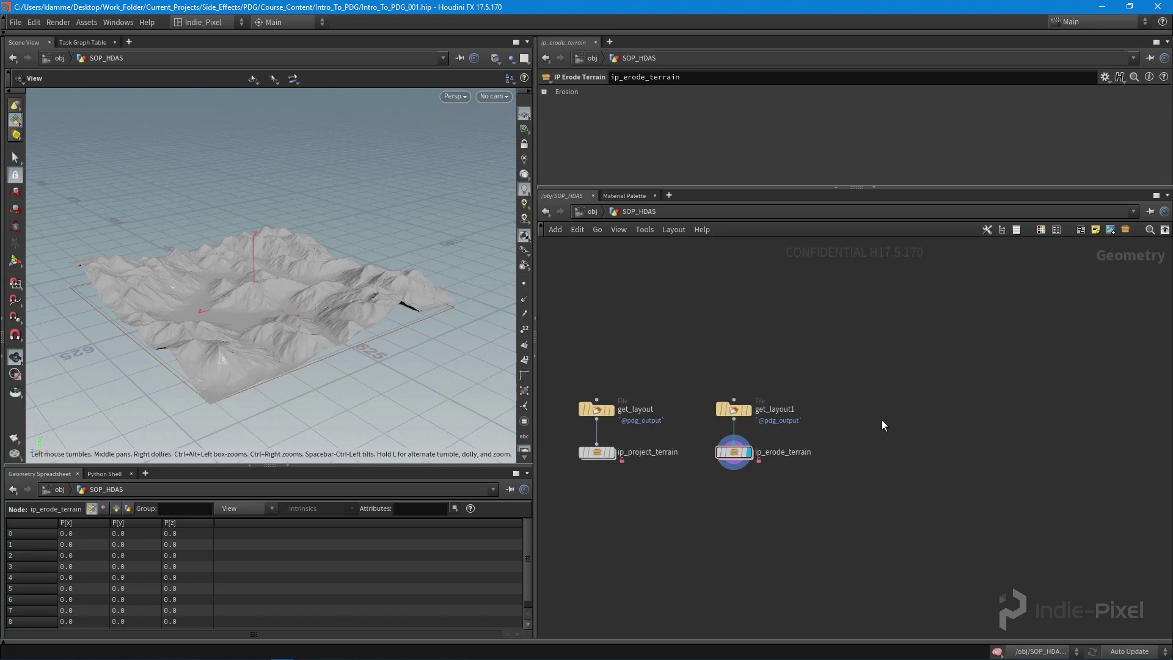
pyautogui.scroll(5, 881, 425)
# - Alt-drag get_layout1 to create a duplicate File node, get_layout2, to its right
pyautogui.click(696, 365)
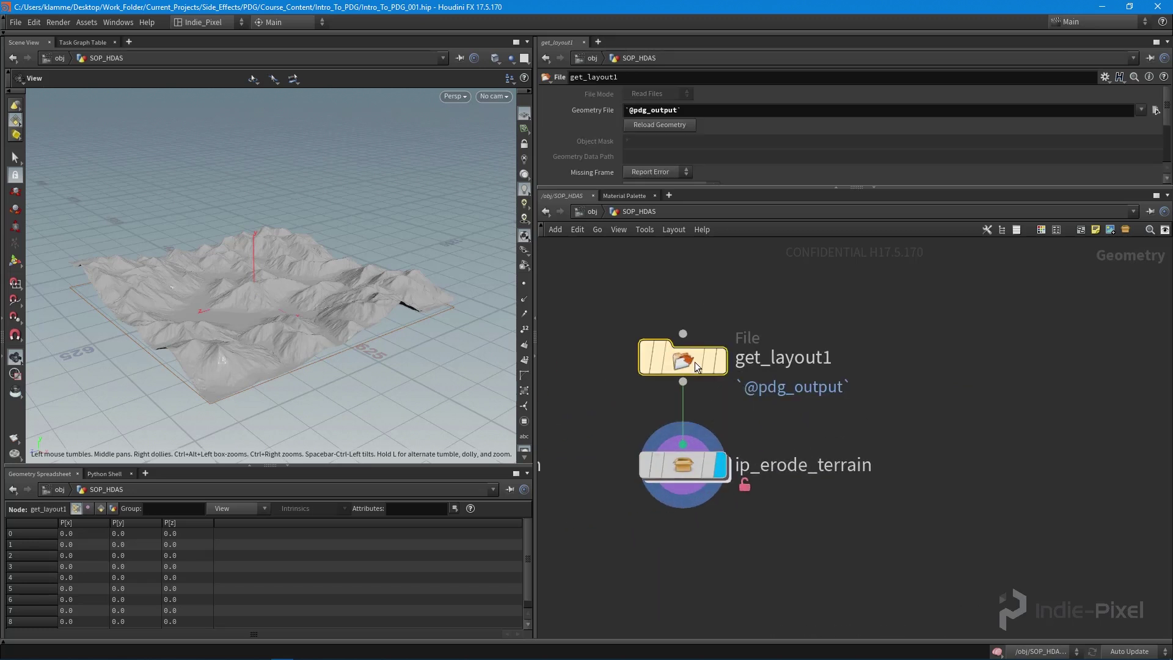
pyautogui.moveTo(687, 366)
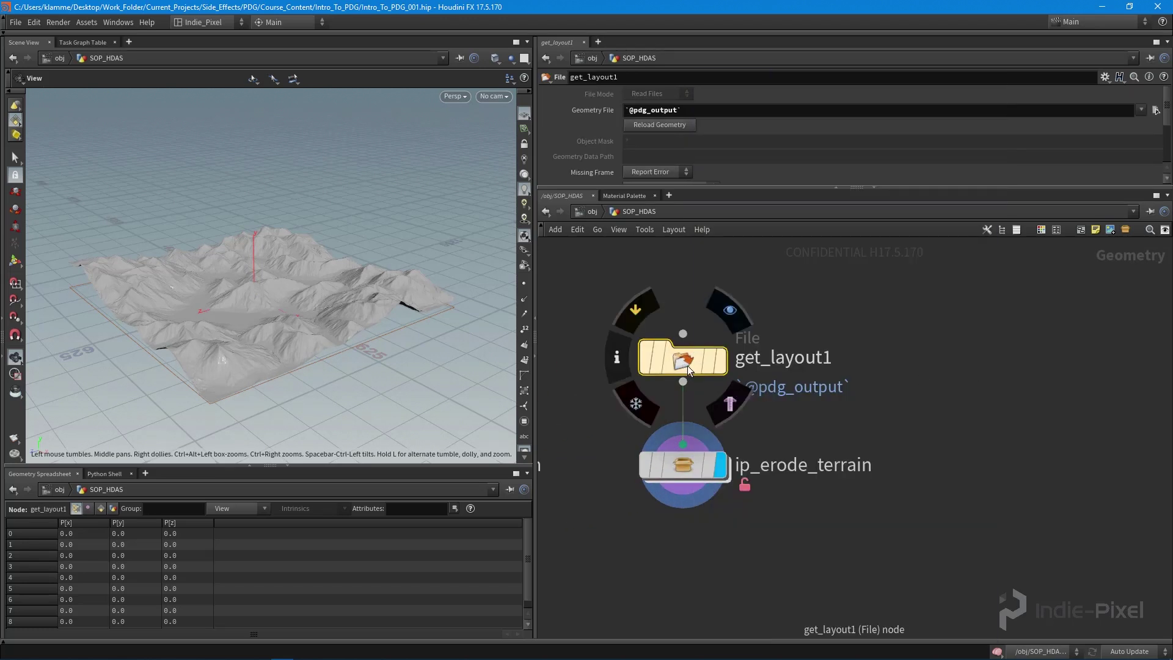
pyautogui.keyDown('alt'); pyautogui.moveTo(687, 365); pyautogui.dragTo(1079, 369); pyautogui.keyUp('alt')
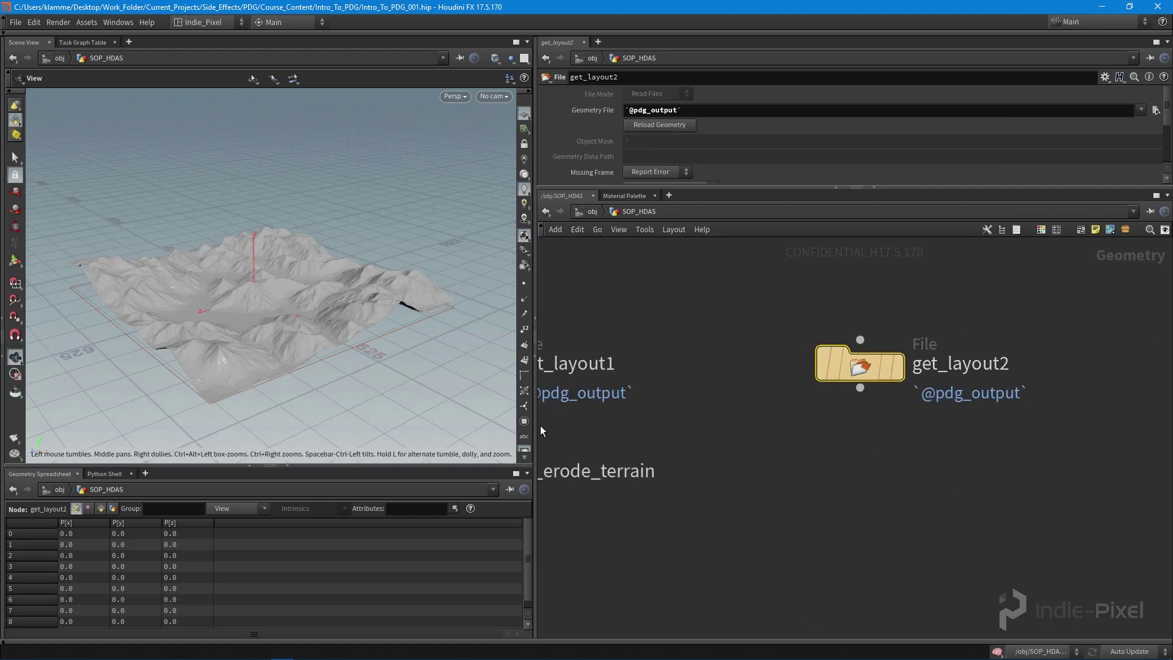
pyautogui.moveTo(360, 284); pyautogui.dragTo(283, 309)
pyautogui.scroll(5, 341, 336)
pyautogui.moveTo(990, 462); pyautogui.dragTo(1049, 461, button='middle')
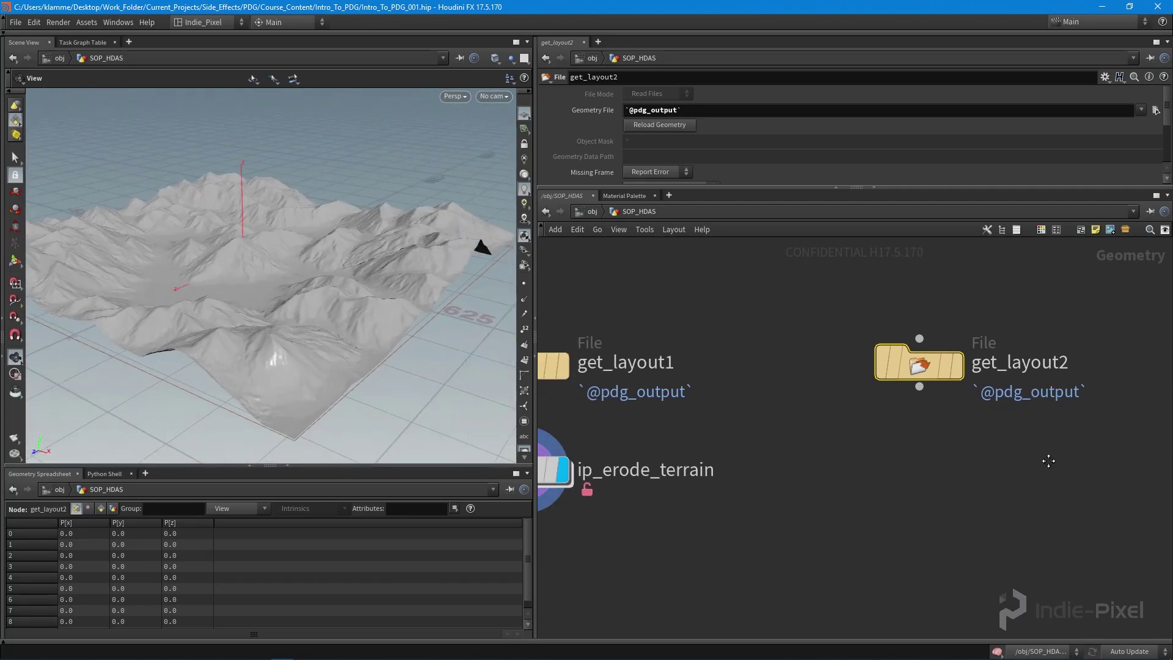
pyautogui.moveTo(929, 474); pyautogui.dragTo(926, 441, button='middle')
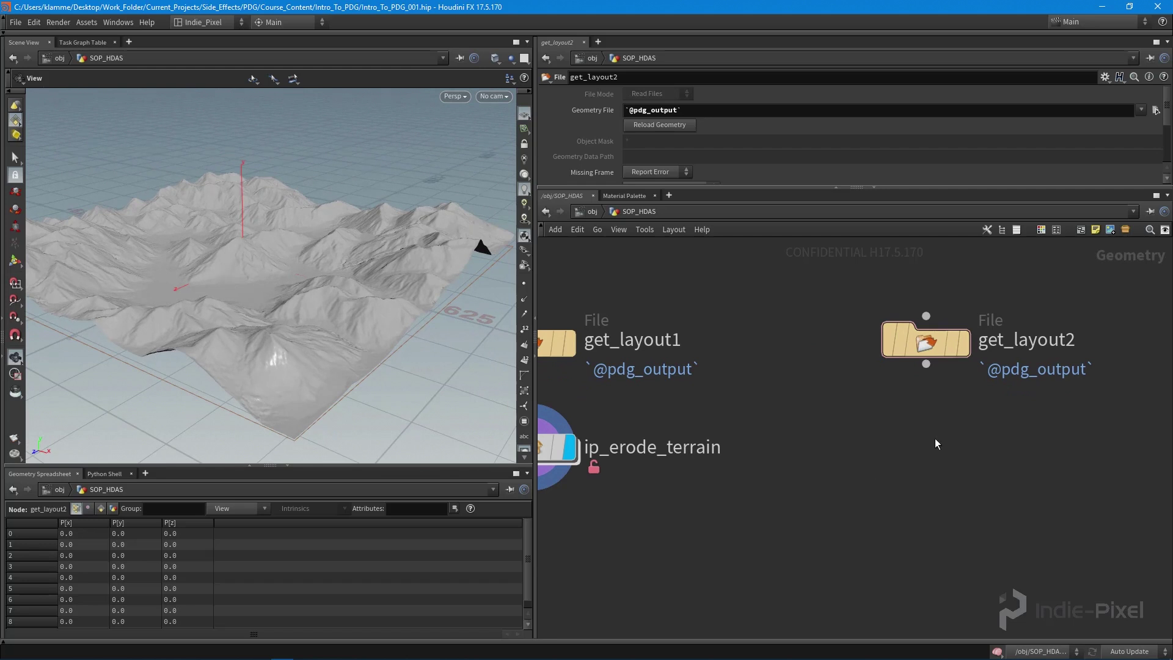
pyautogui.press('Tab')
# - Add a Volume Wrangle node below get_layout2
pyautogui.write('wr')
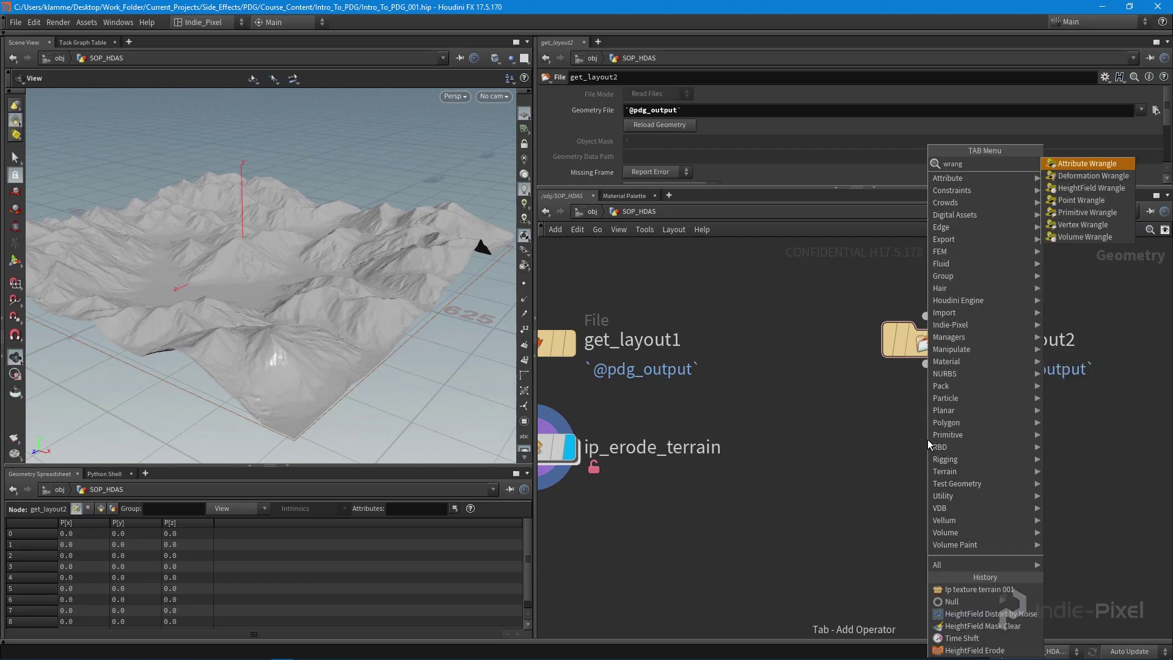
pyautogui.write('ang')
pyautogui.press('Down')
pyautogui.press('Down')
pyautogui.press('Down')
pyautogui.press('Down')
pyautogui.press('Down')
pyautogui.press('Down')
pyautogui.press('Return')
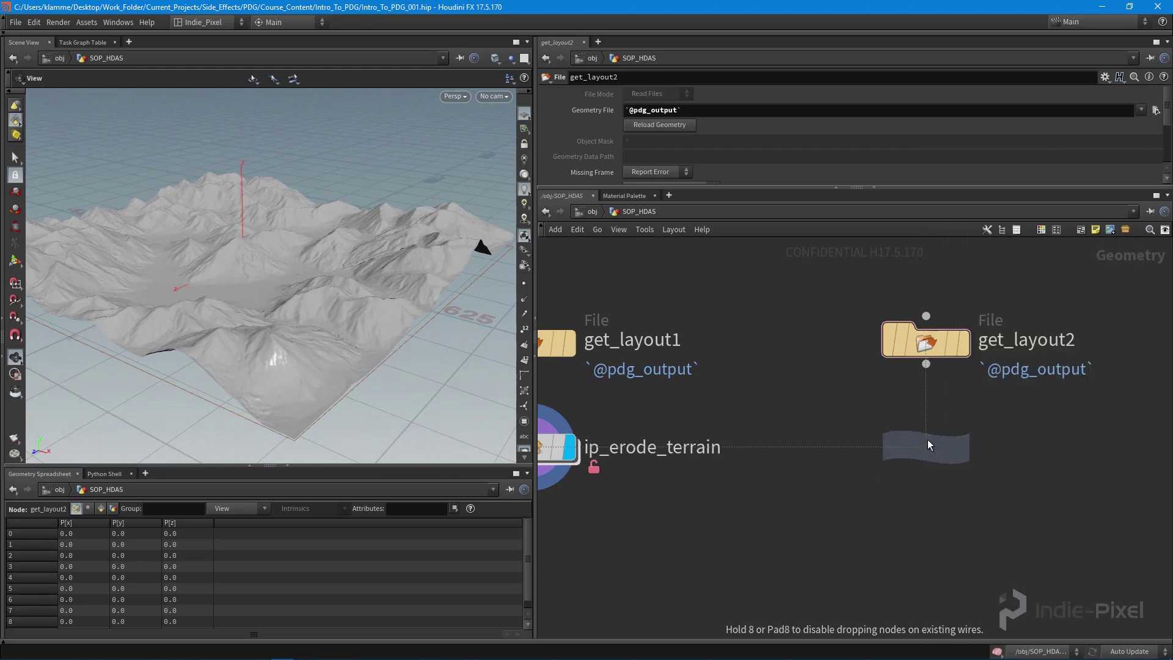
pyautogui.click(927, 440)
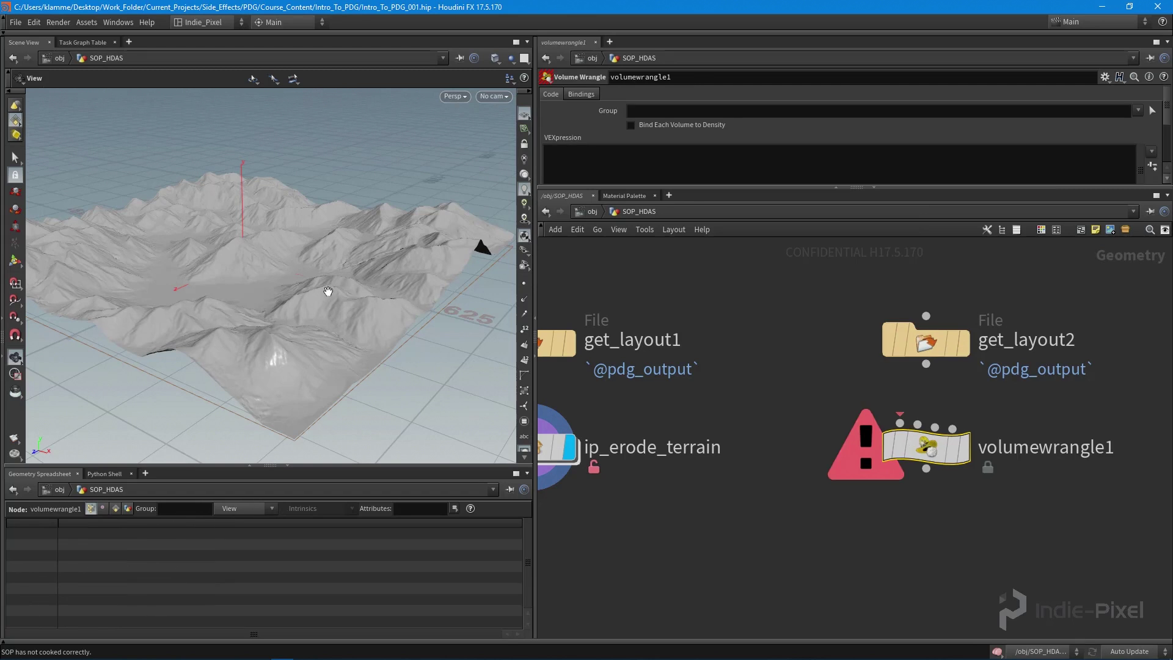
pyautogui.moveTo(352, 291); pyautogui.dragTo(287, 306)
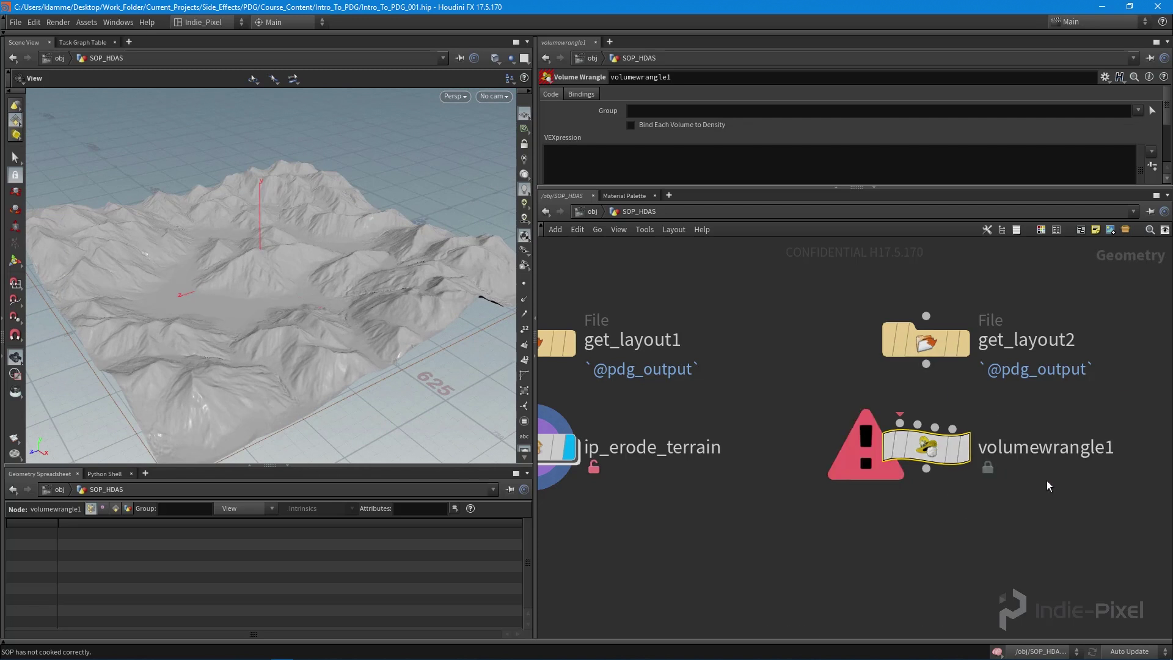
pyautogui.moveTo(1046, 449); pyautogui.dragTo(967, 453, button='middle')
# - Rename the wrangle to set_base_layer, wire get_layout2 into it, and display it
pyautogui.doubleClick(967, 454)
pyautogui.write('set_')
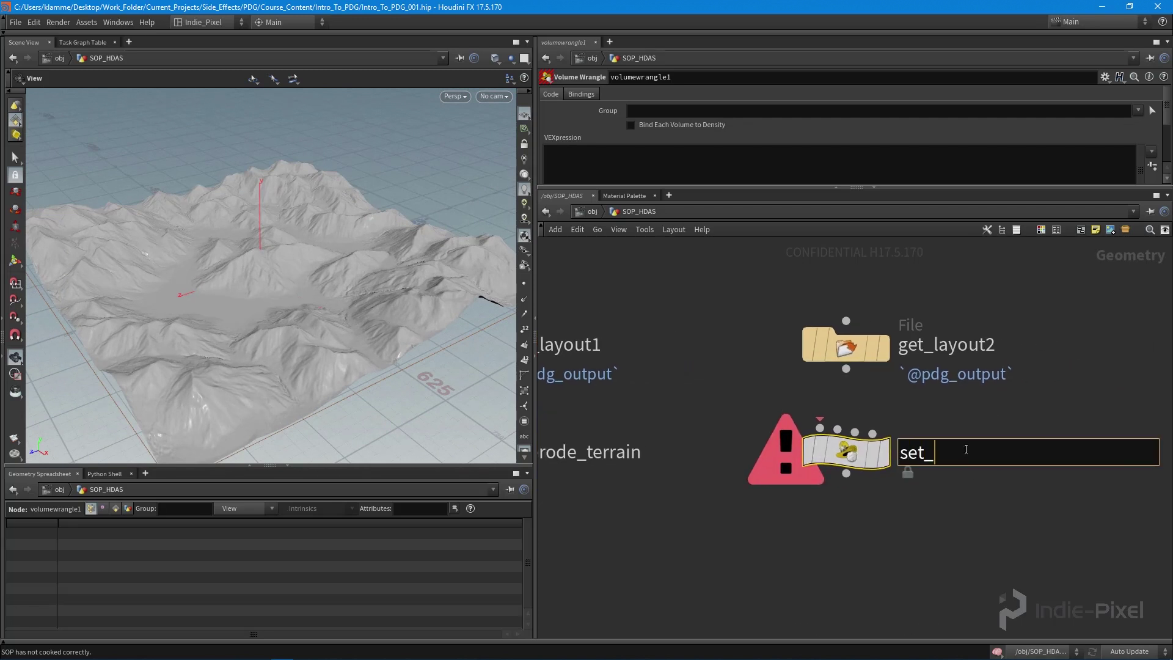
pyautogui.write('base_layer')
pyautogui.press('Return')
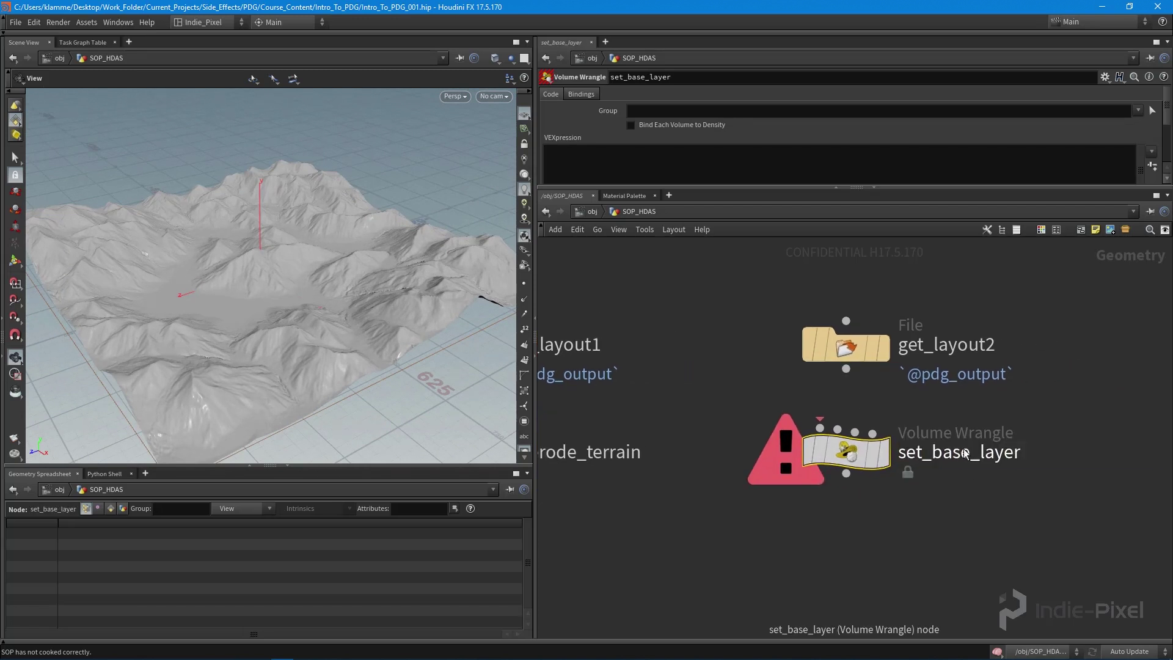
pyautogui.click(845, 368)
pyautogui.click(820, 429)
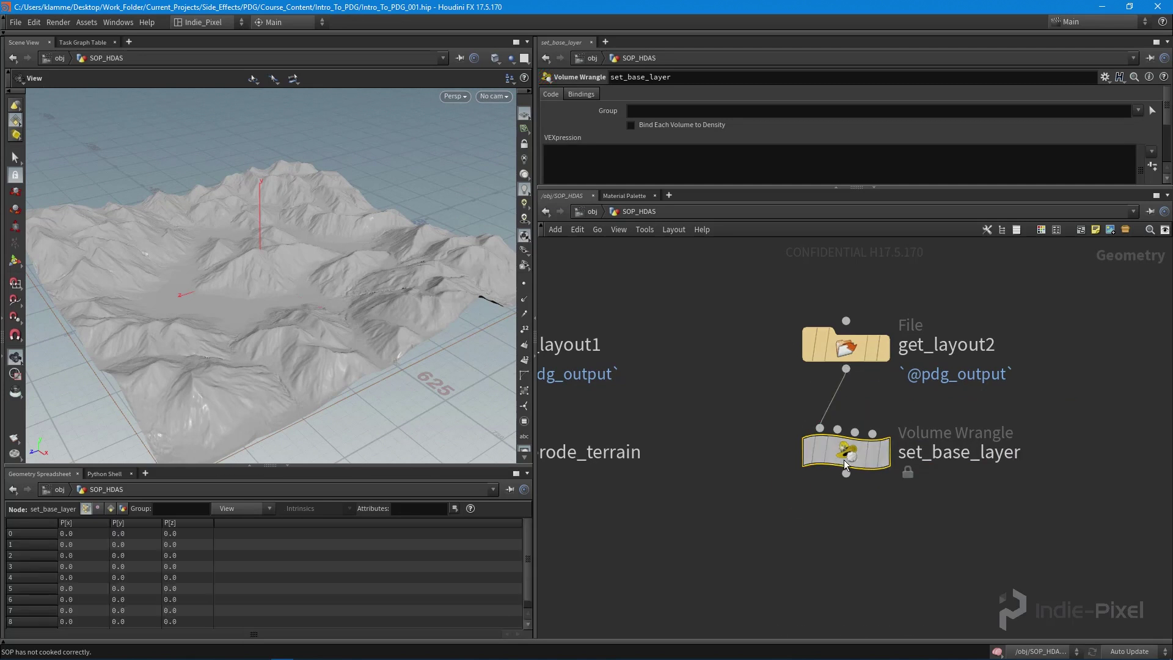
pyautogui.click(875, 461)
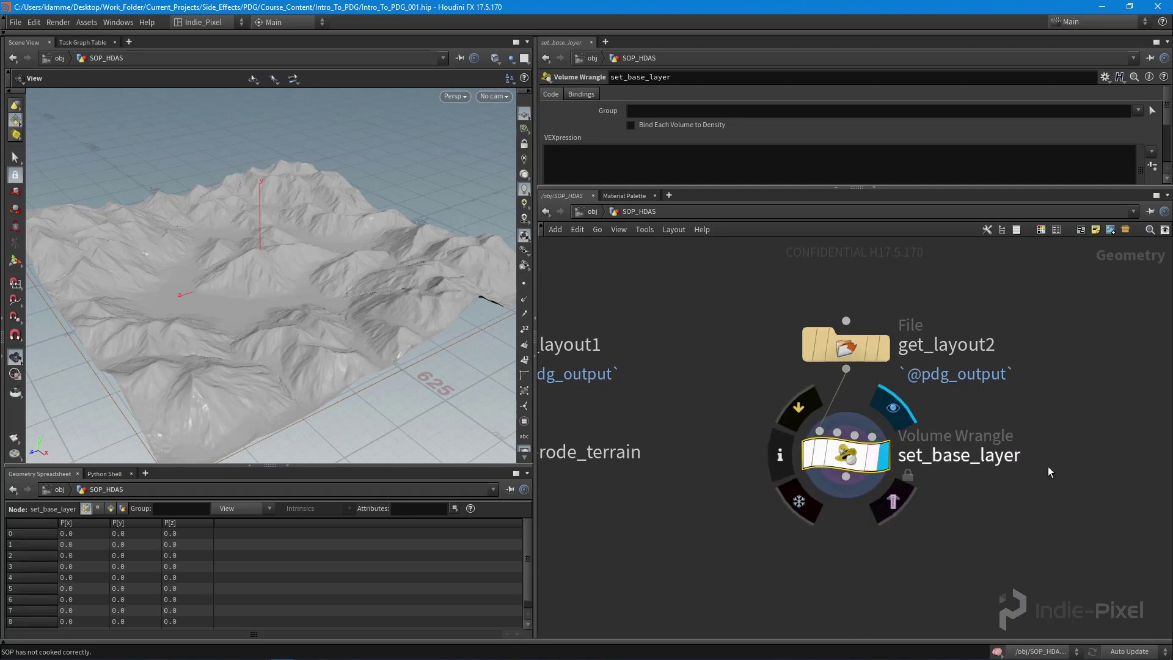
pyautogui.moveTo(888, 186); pyautogui.dragTo(889, 290)
pyautogui.click(724, 197)
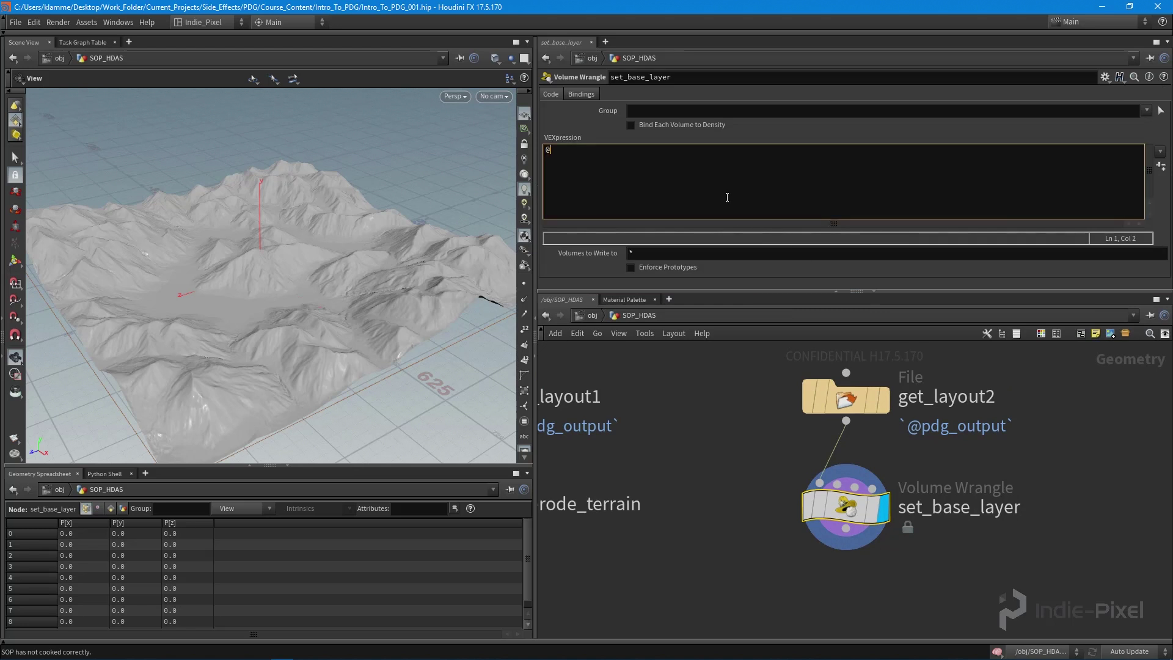
pyautogui.write('@mask = 1;')
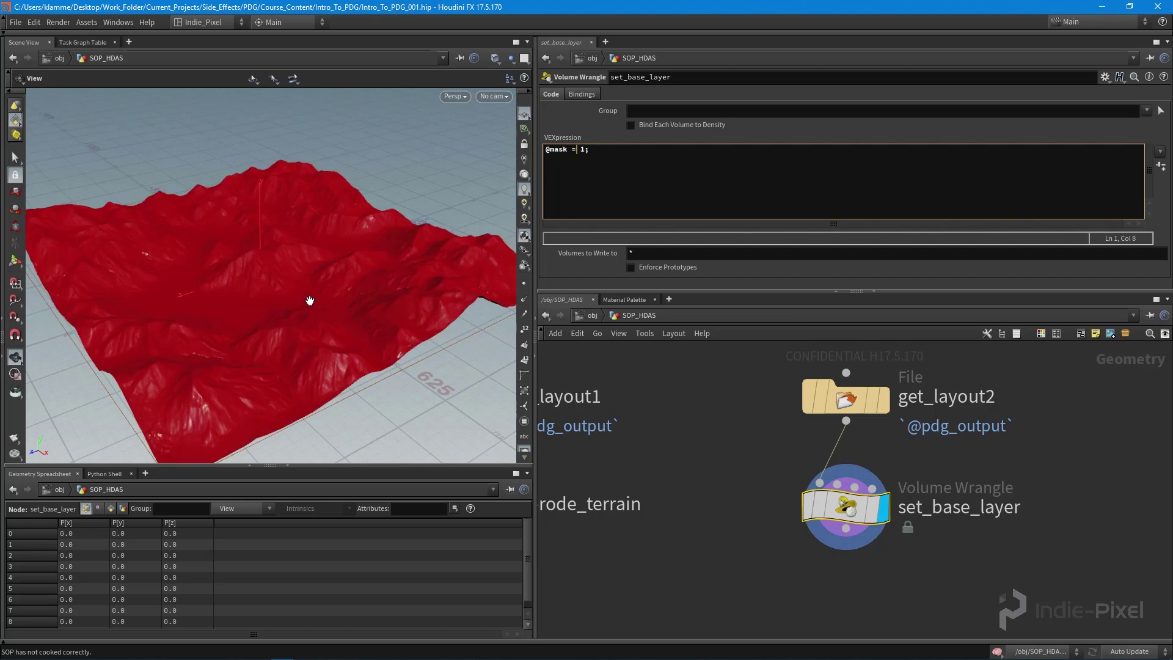
pyautogui.moveTo(309, 299); pyautogui.dragTo(360, 287)
pyautogui.moveTo(812, 553); pyautogui.dragTo(788, 453, button='middle')
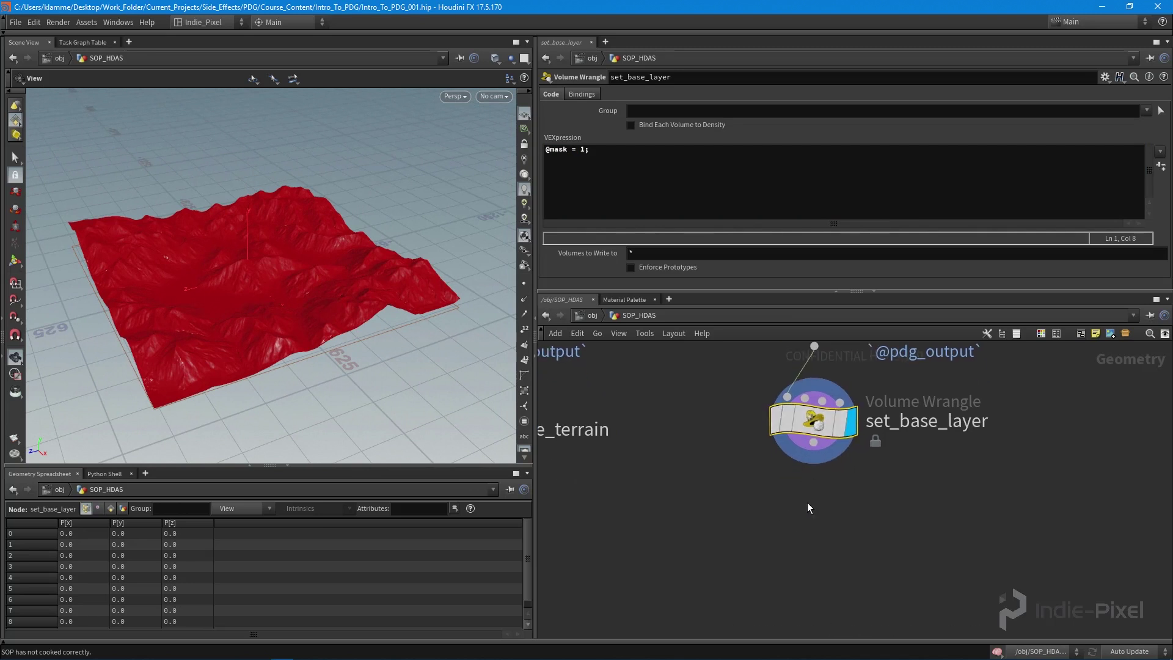
pyautogui.click(807, 503)
# - Add a HeightField Copy Layer node wired below set_base_layer
pyautogui.press('Tab')
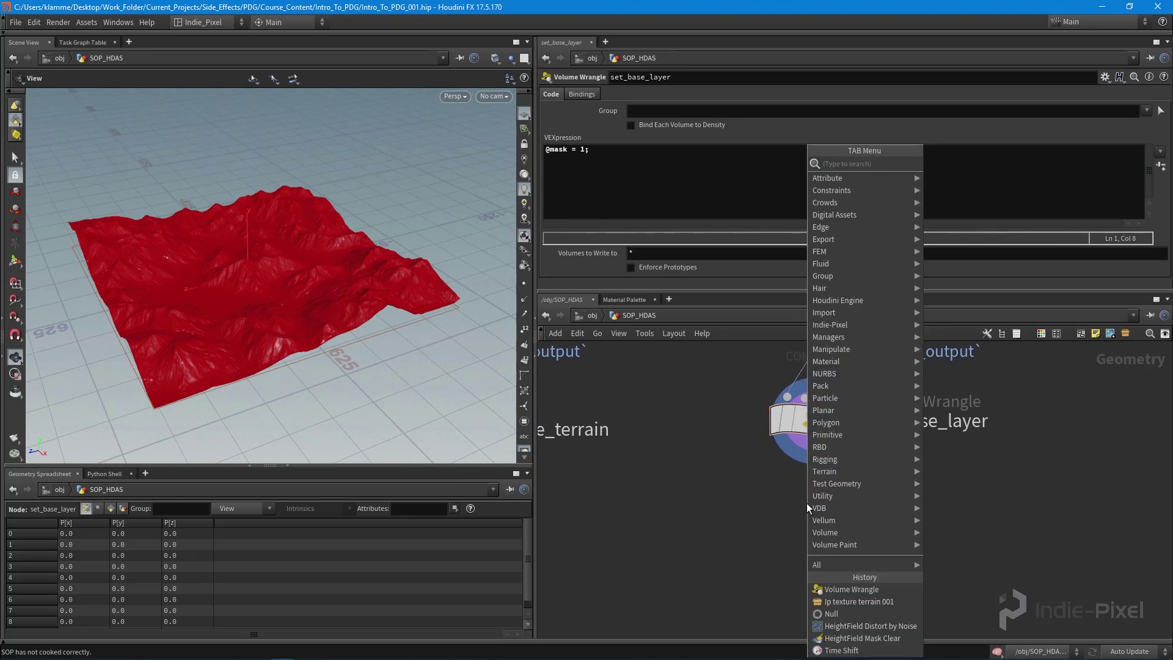
pyautogui.write('copy')
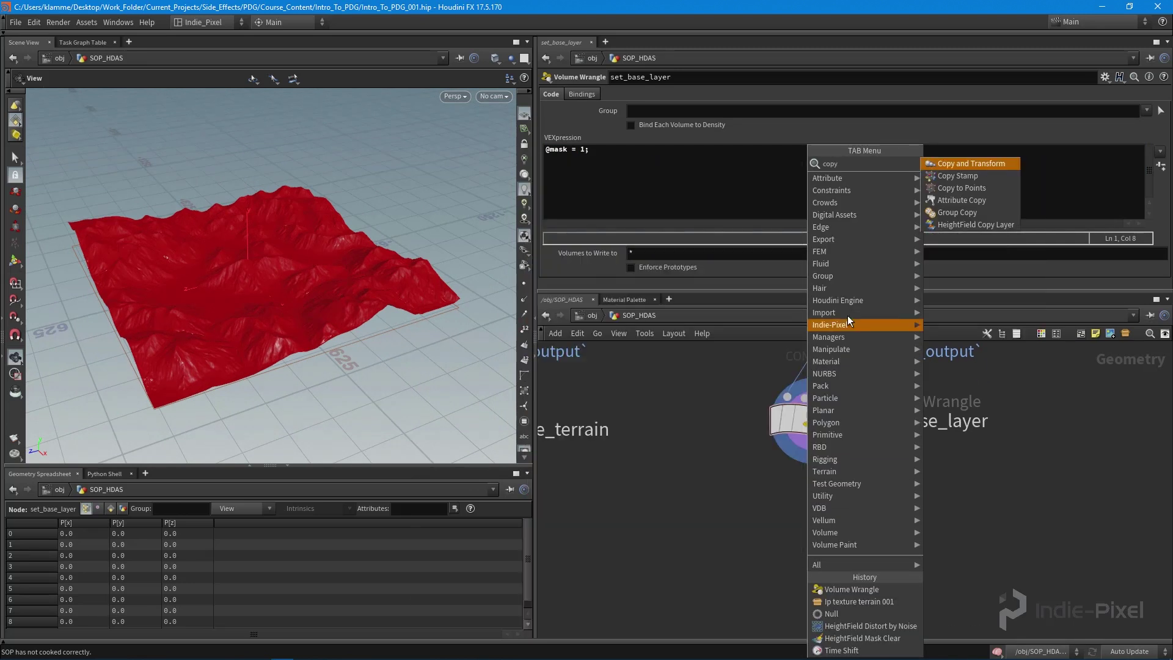
pyautogui.click(932, 225)
pyautogui.click(805, 539)
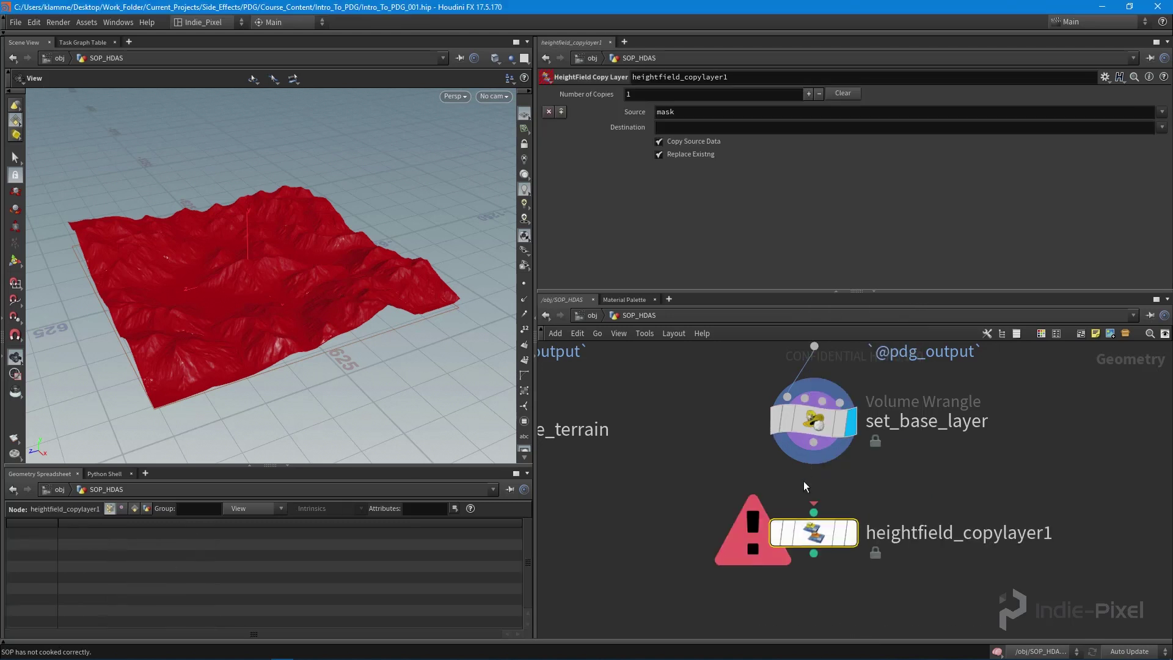
pyautogui.moveTo(813, 442); pyautogui.dragTo(843, 512)
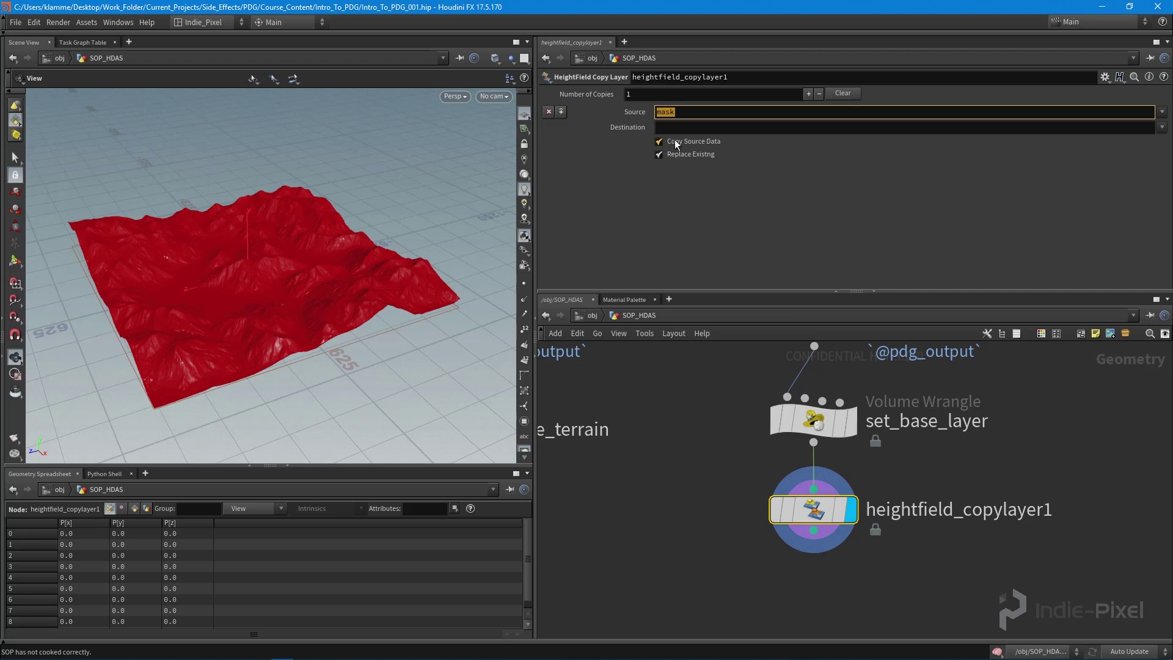
# - Set the copy layer's Destination to 'base' and view its node info listing the layers
pyautogui.click(718, 128)
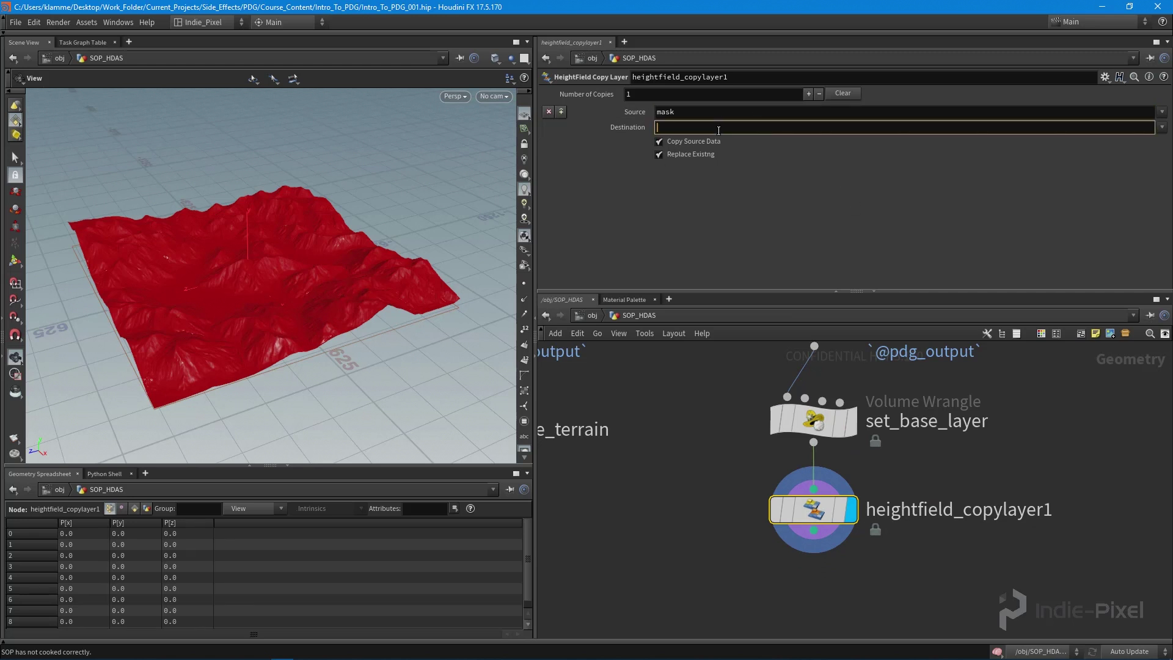
pyautogui.write('base')
pyautogui.press('Return')
pyautogui.moveTo(327, 262); pyautogui.dragTo(272, 271)
pyautogui.moveTo(912, 293); pyautogui.dragTo(911, 209)
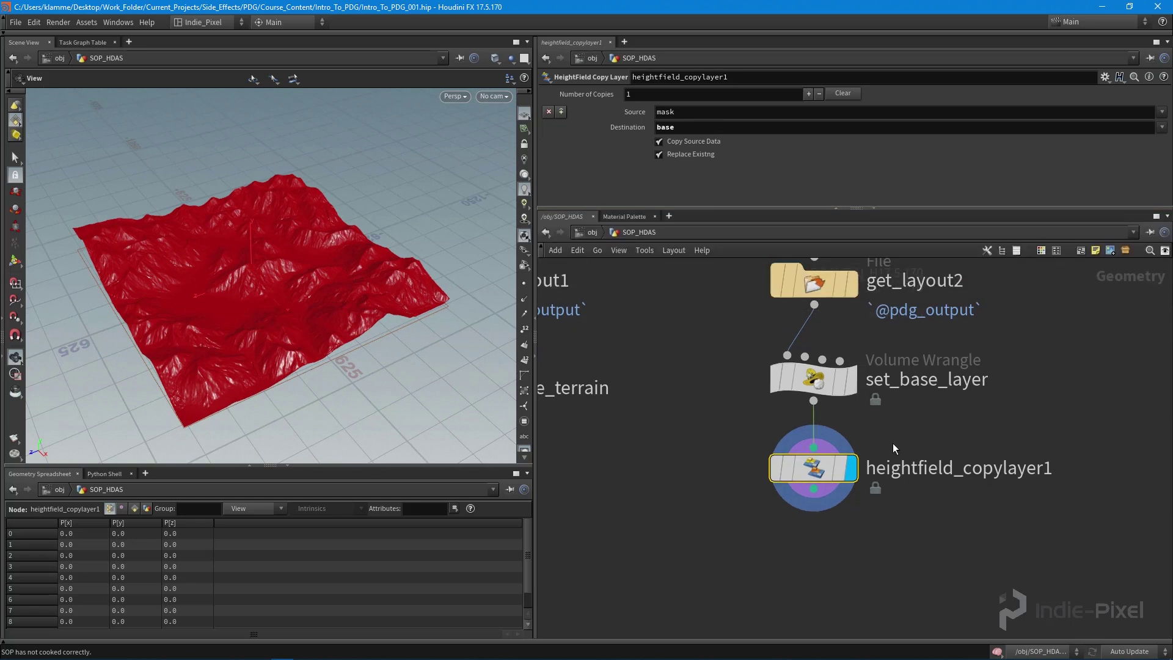
pyautogui.click(759, 448)
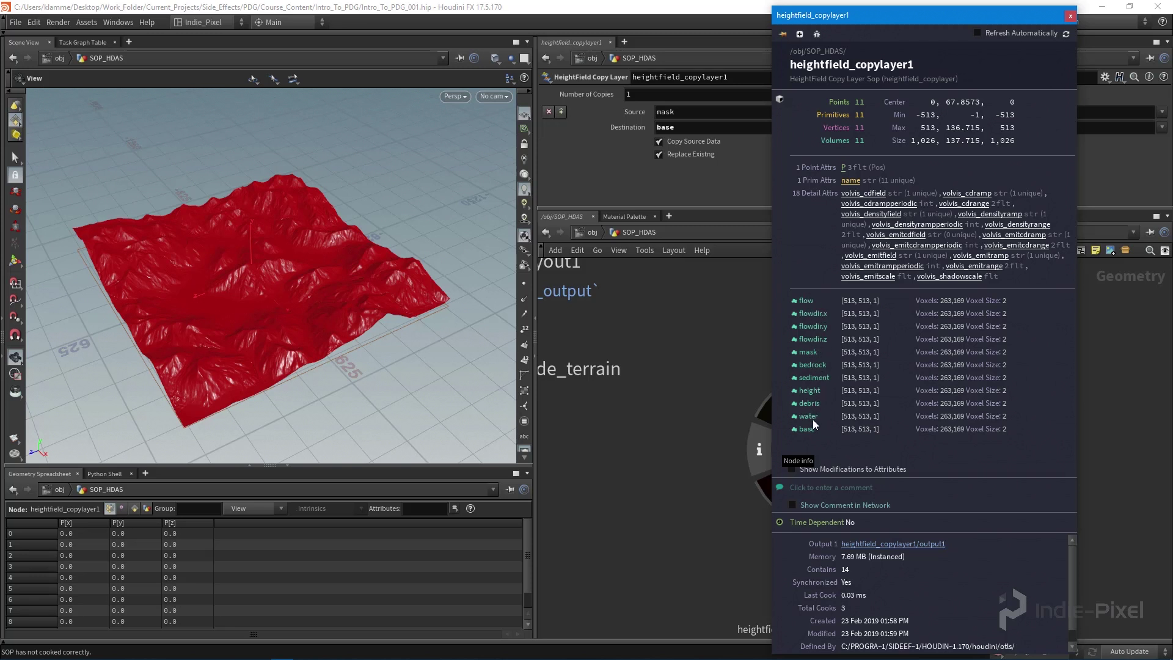
# - Add a Volume Visualization node, volumevisualization1, below heightfield_copylayer1
pyautogui.moveTo(799, 482); pyautogui.dragTo(841, 409, button='middle')
pyautogui.press('Tab')
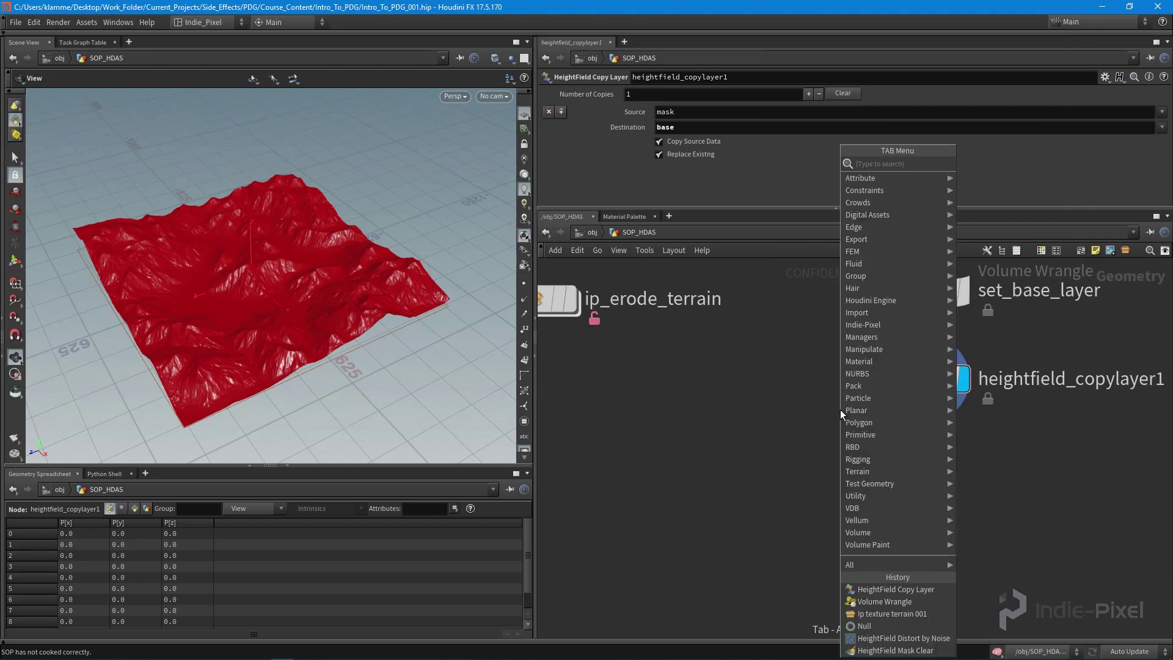
pyautogui.write('volum')
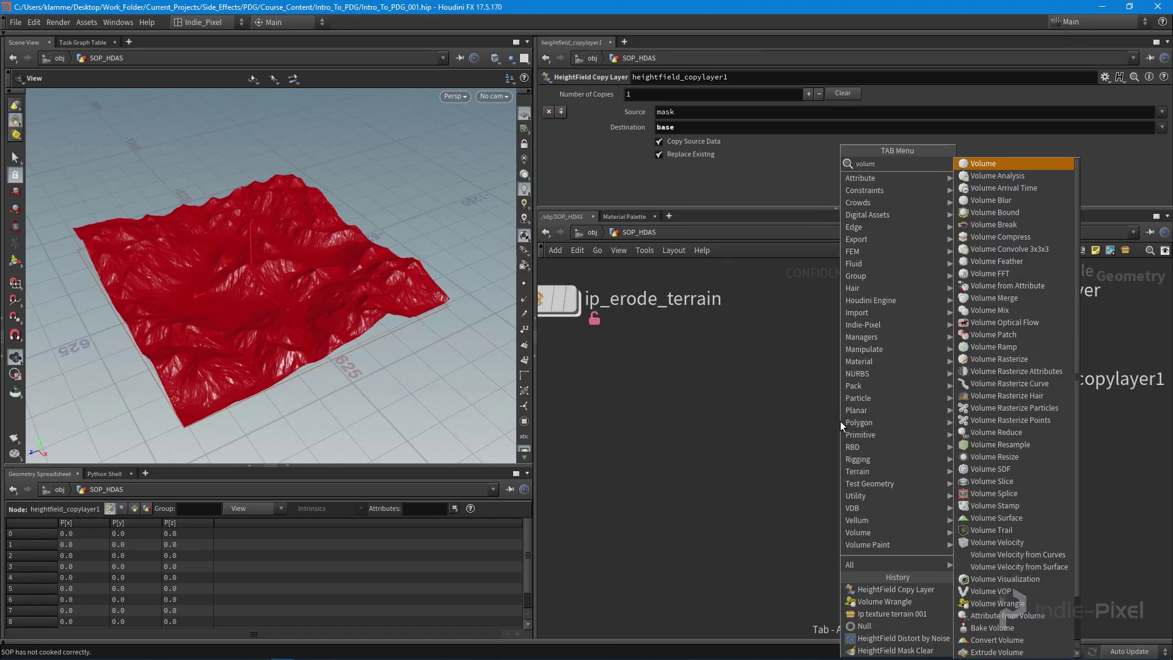
pyautogui.click(1011, 579)
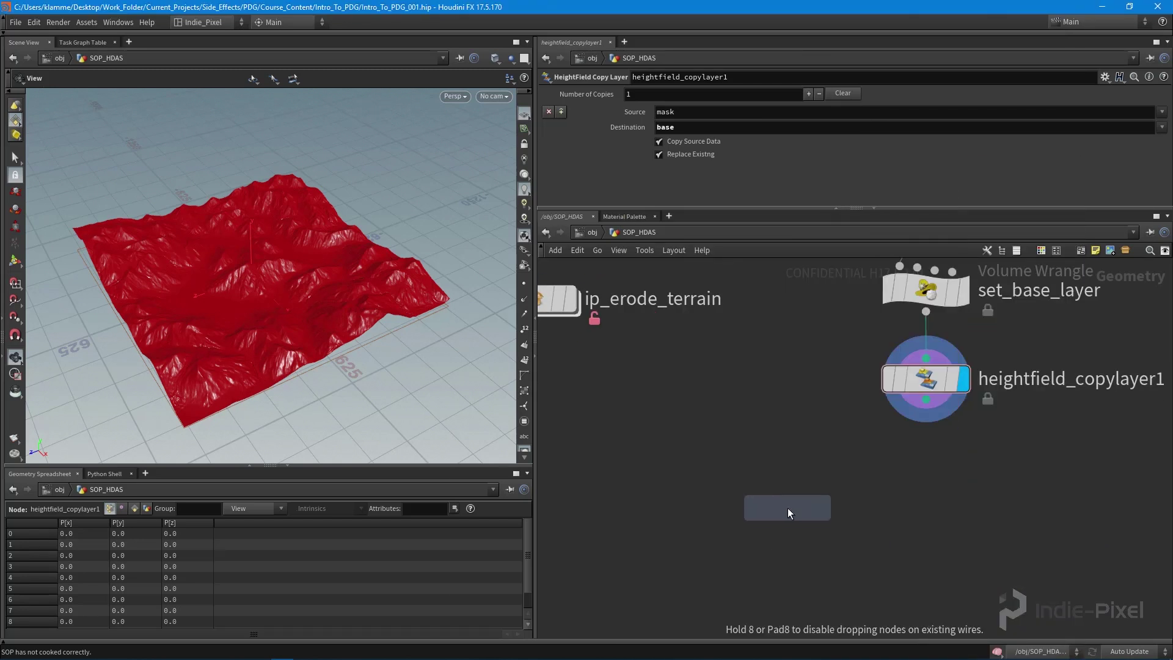
pyautogui.click(786, 508)
pyautogui.moveTo(801, 511); pyautogui.dragTo(790, 466)
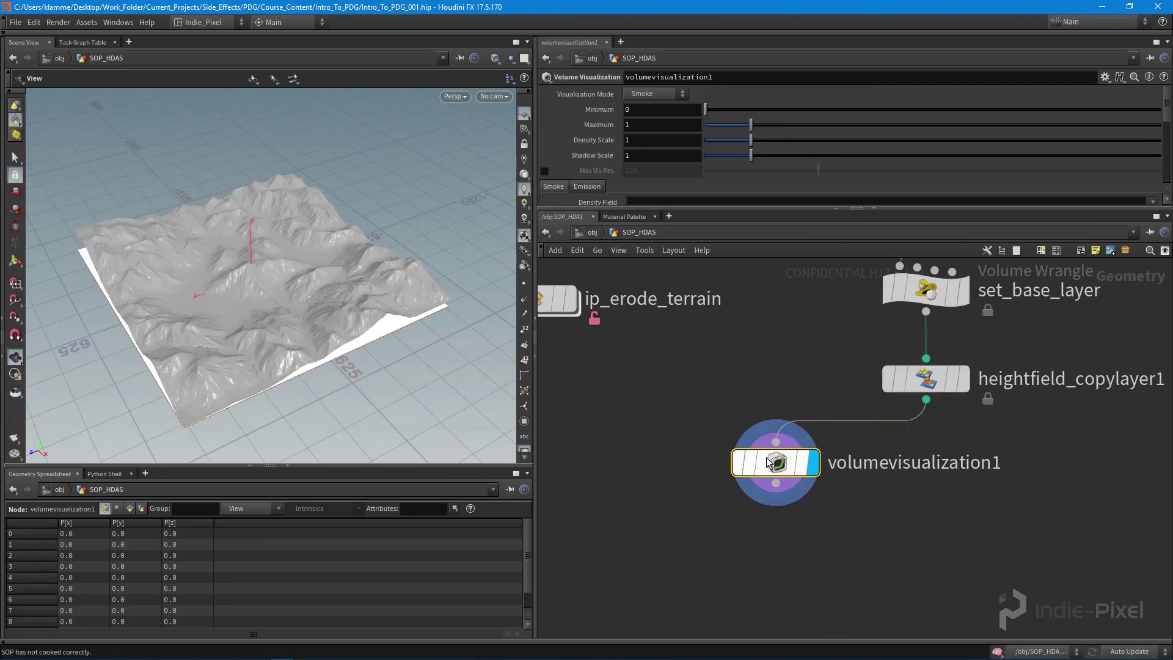
pyautogui.moveTo(301, 332); pyautogui.dragTo(379, 287)
pyautogui.scroll(-10, 829, 127)
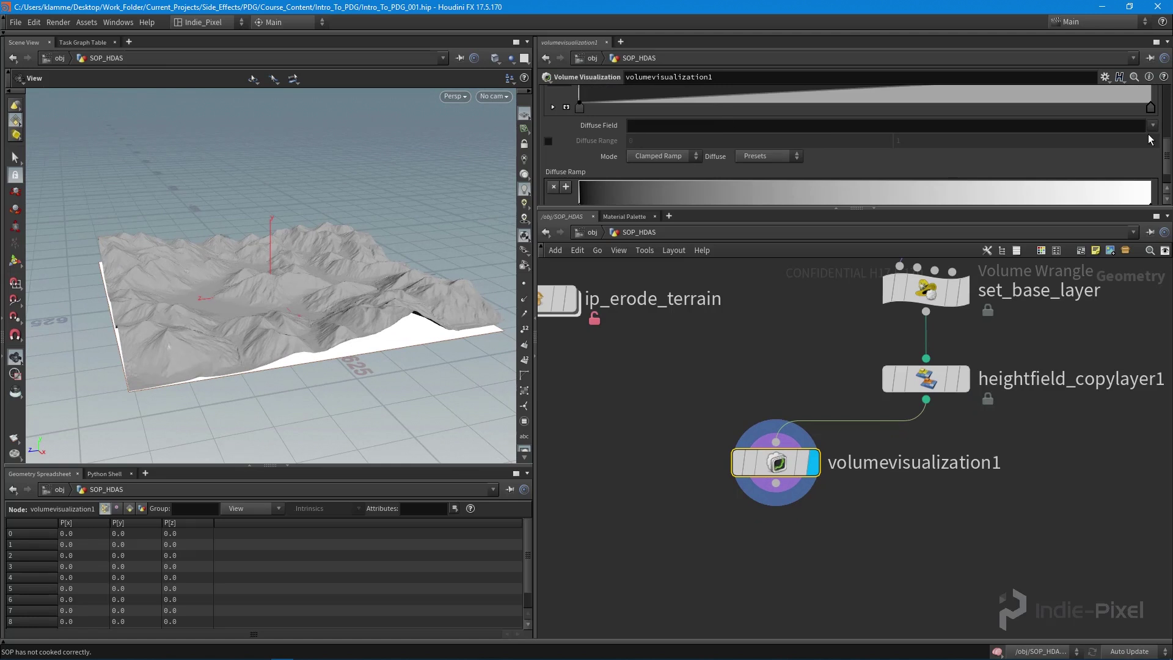
# - Set the Diffuse Field to bedrock, then to sediment, and inspect the terrain
pyautogui.click(1153, 129)
pyautogui.click(1137, 169)
pyautogui.moveTo(281, 286); pyautogui.dragTo(293, 361)
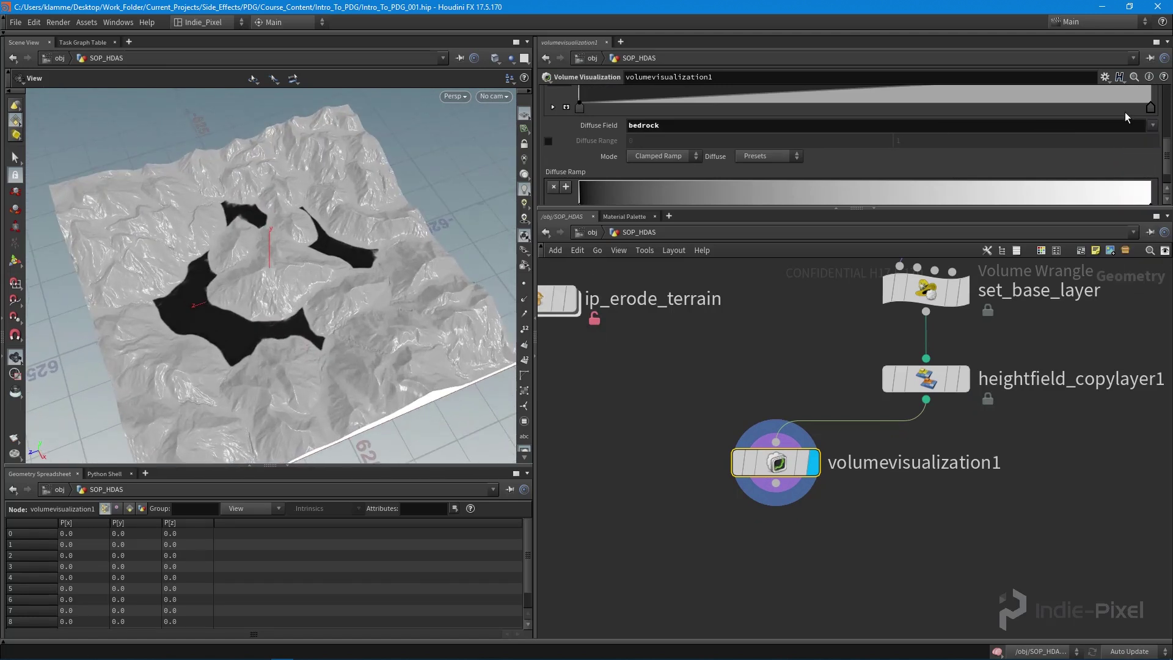
pyautogui.click(1152, 126)
pyautogui.click(1139, 276)
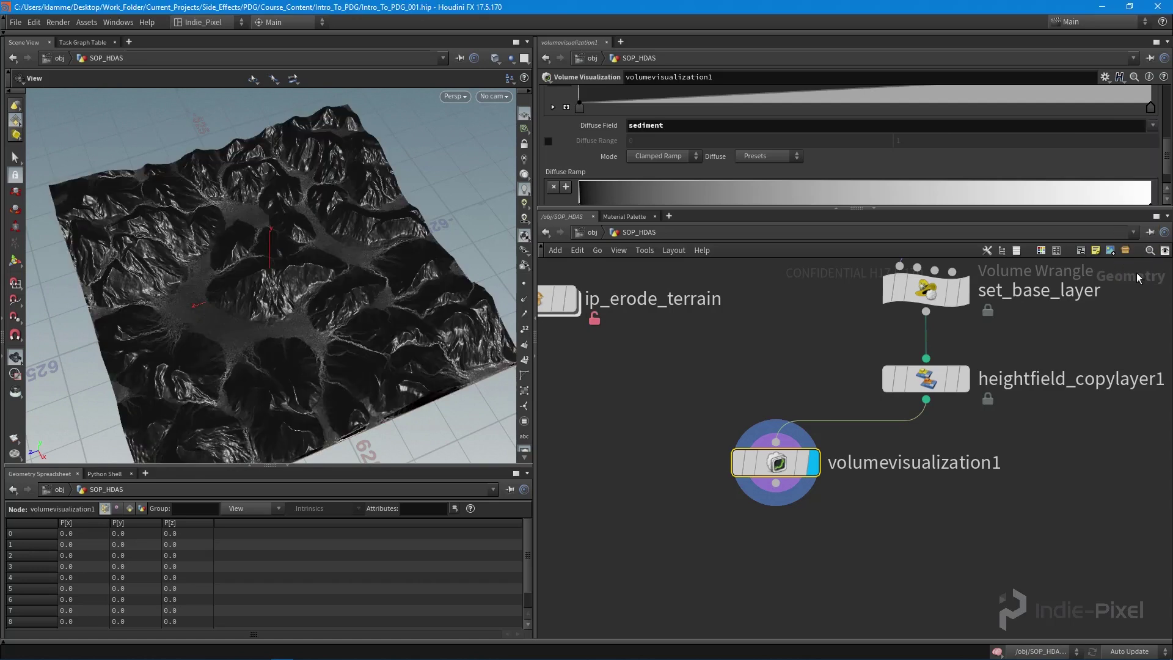
pyautogui.moveTo(147, 360); pyautogui.dragTo(271, 309)
# - Set the viewport's default Specular Roughness to 0 in the Display Options Material settings
pyautogui.press('d')
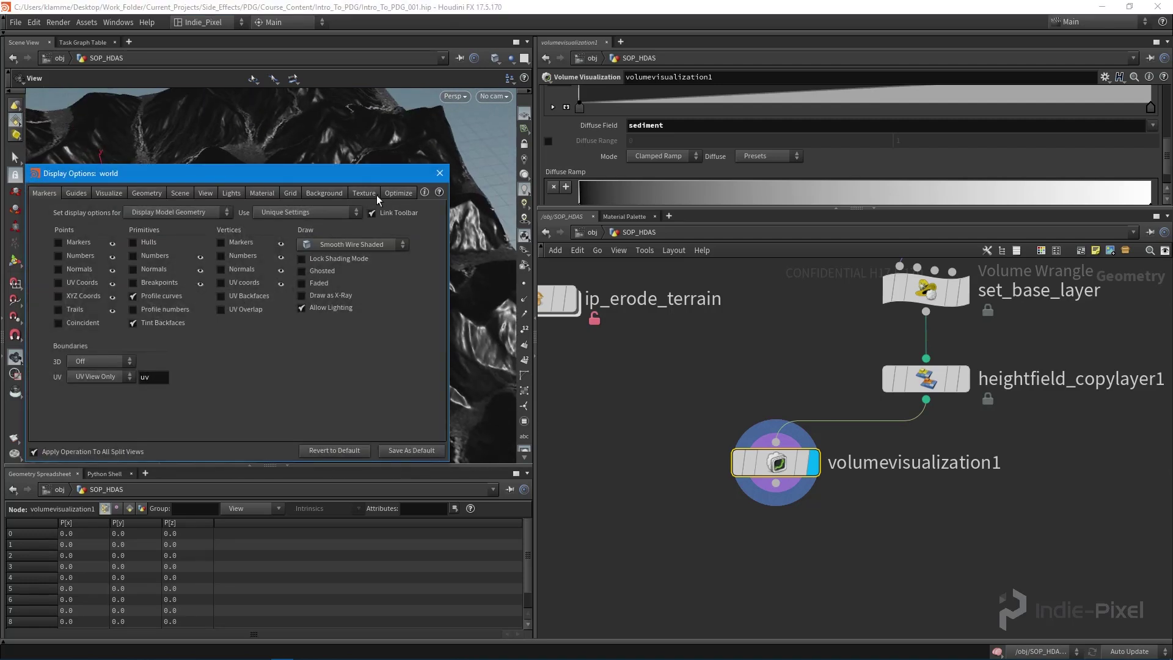
pyautogui.click(110, 194)
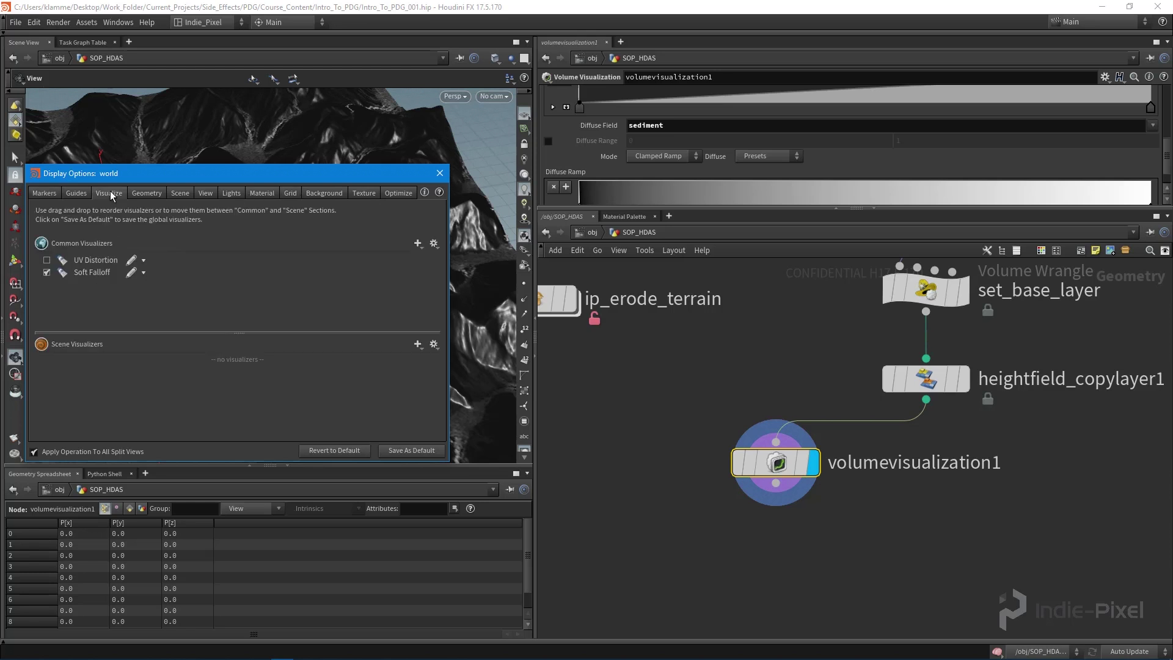
pyautogui.click(155, 194)
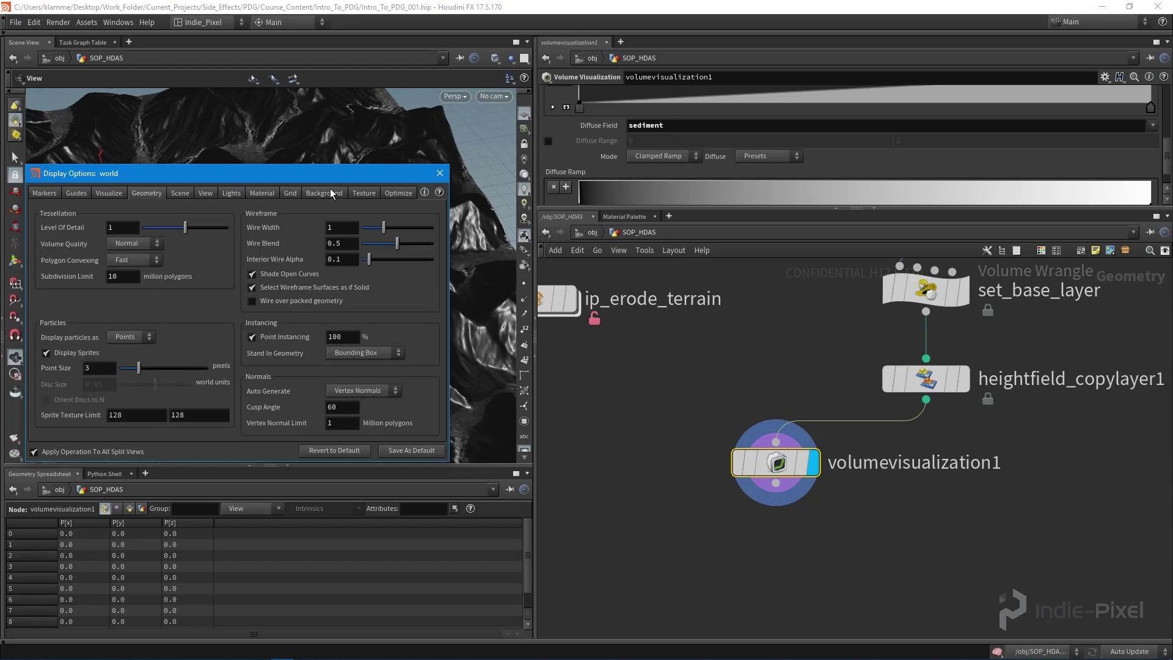
pyautogui.click(367, 195)
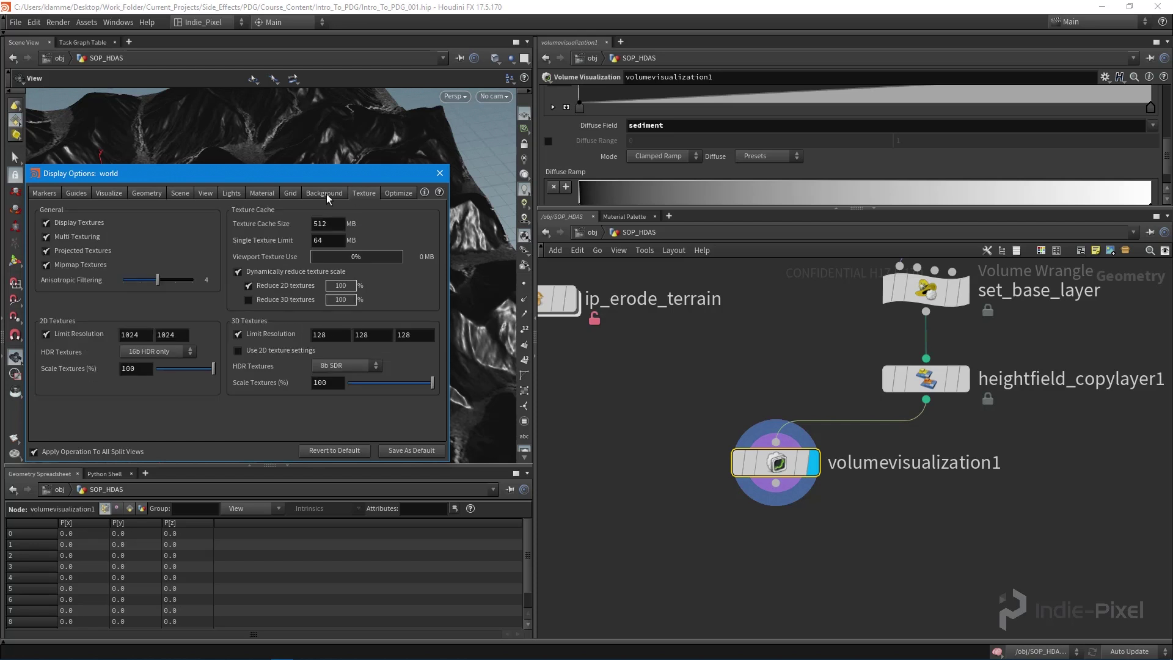
pyautogui.click(267, 195)
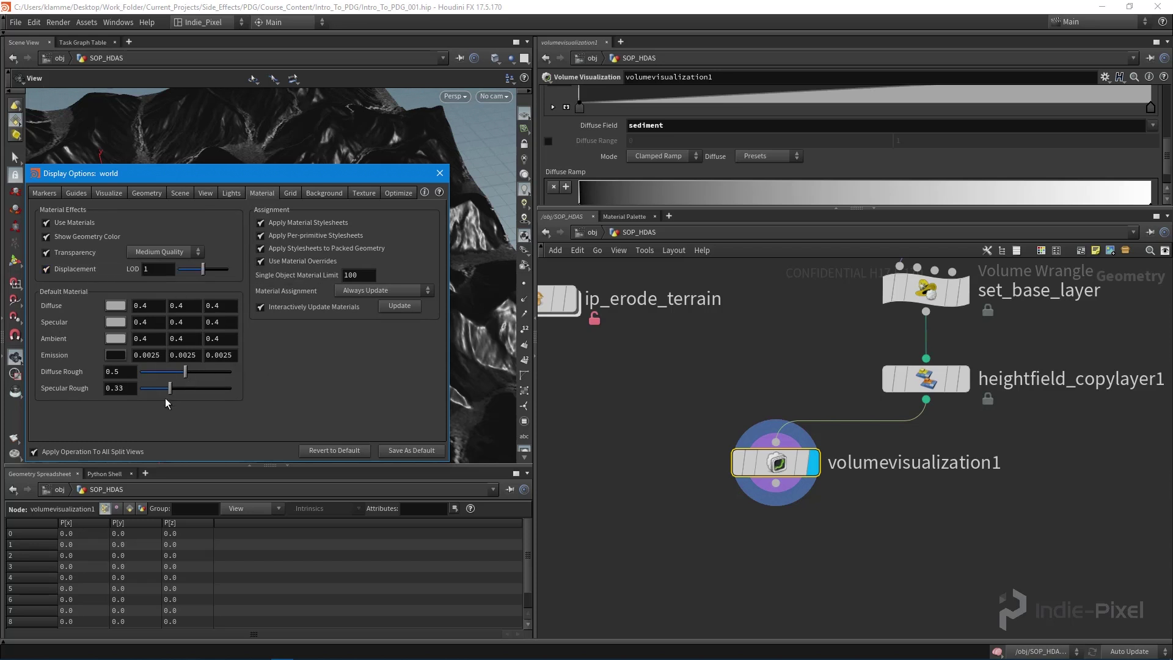
pyautogui.moveTo(170, 388); pyautogui.dragTo(85, 414)
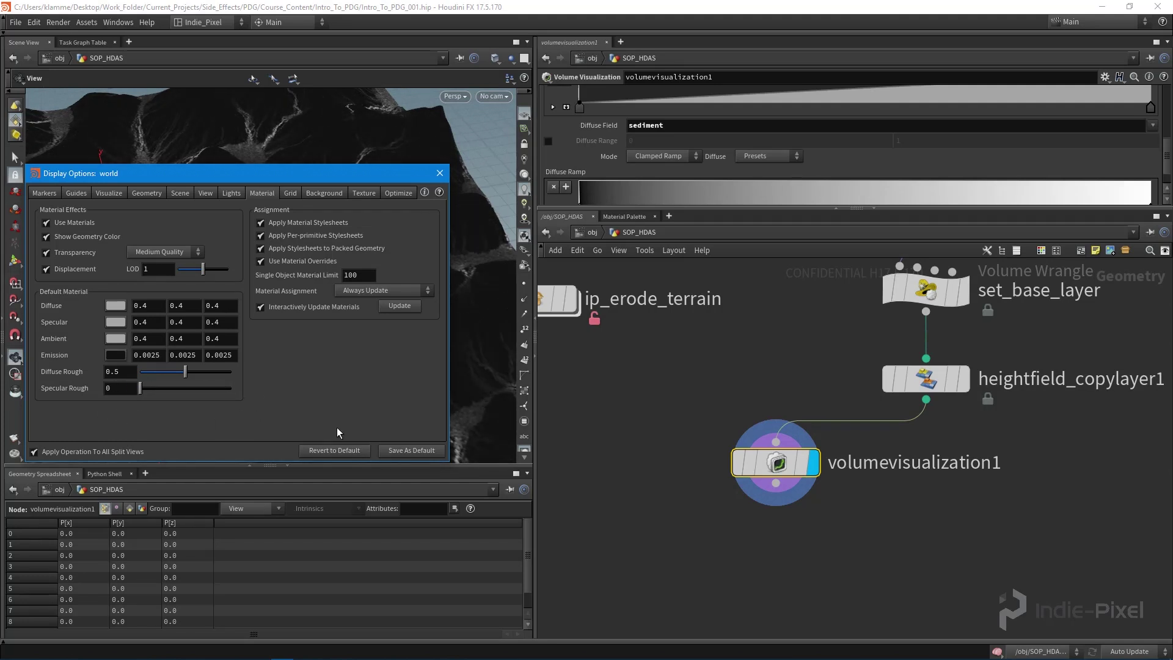
pyautogui.click(439, 174)
pyautogui.moveTo(304, 379); pyautogui.dragTo(440, 309)
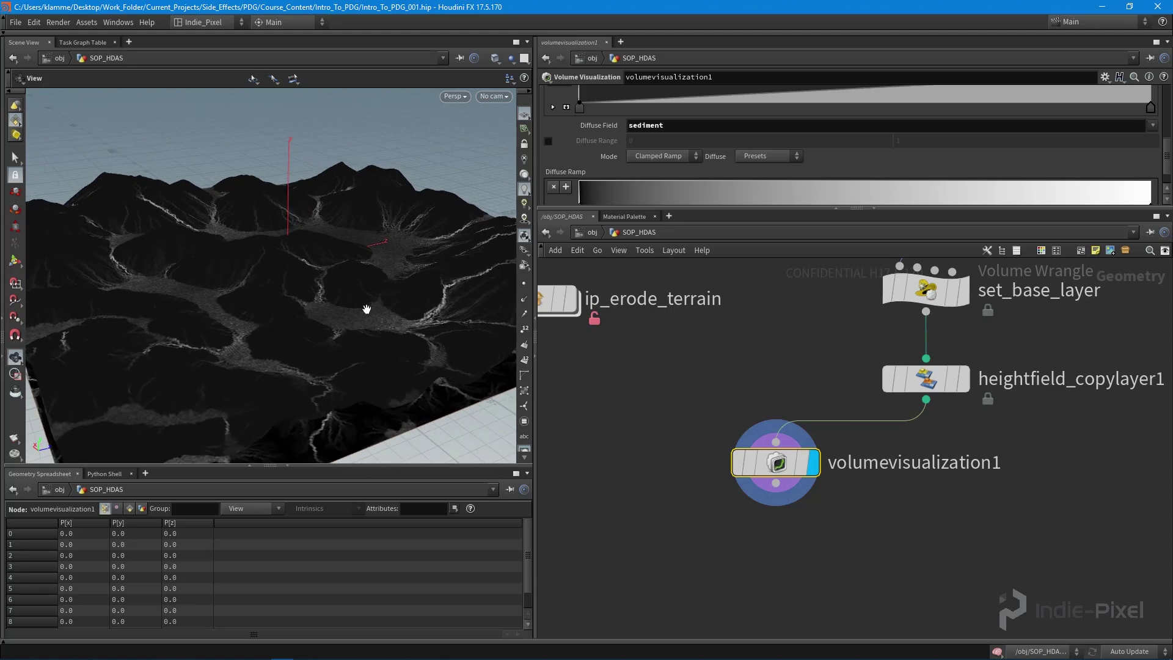
# - Reopen the Display Options to check the guide settings, then close them
pyautogui.press('d')
pyautogui.click(81, 193)
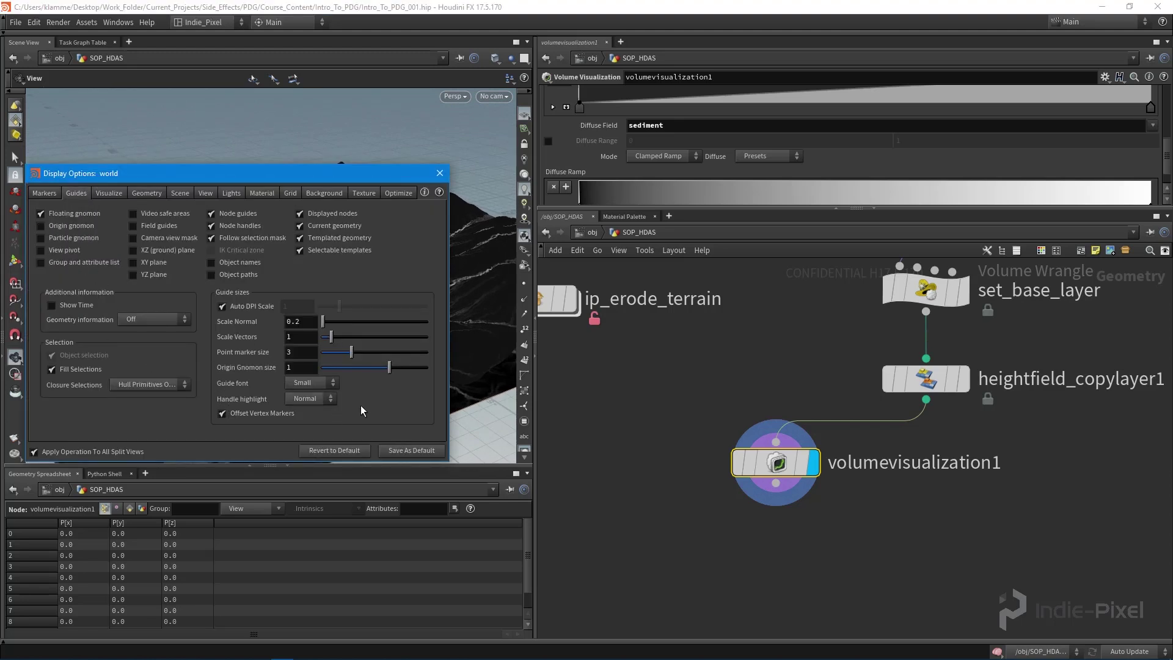
pyautogui.click(439, 174)
pyautogui.moveTo(374, 309); pyautogui.dragTo(306, 282)
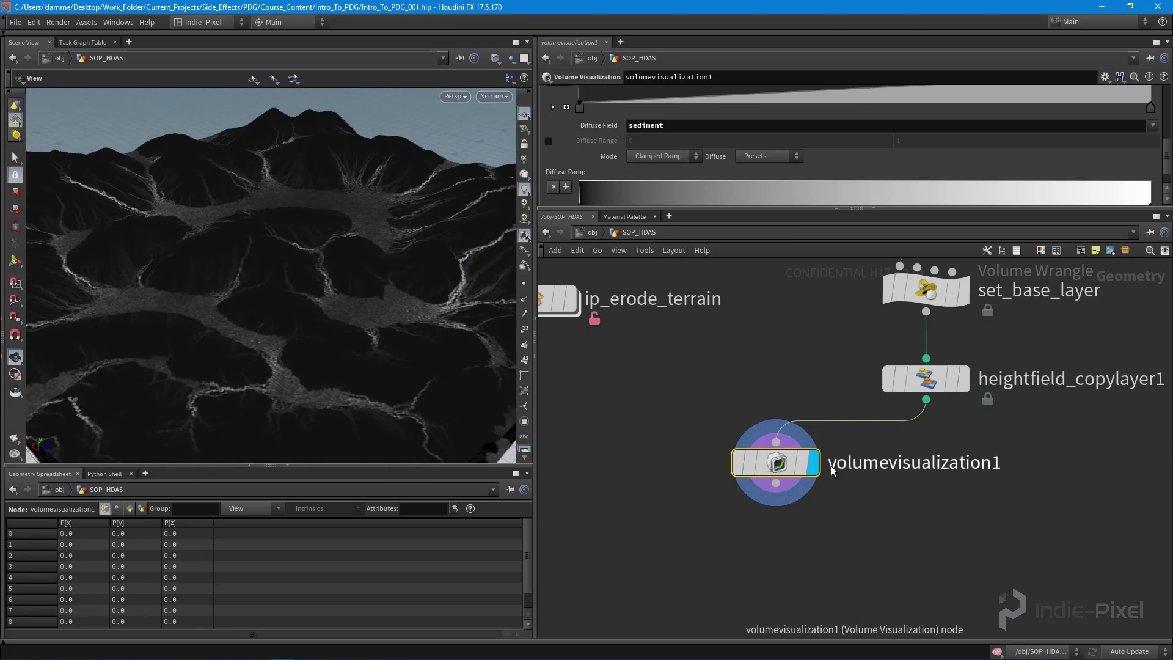
# - Move volumevisualization1 to the left and inspect heightfield_copylayer1's parameters
pyautogui.moveTo(784, 472)
pyautogui.moveTo(784, 472); pyautogui.dragTo(707, 457)
pyautogui.moveTo(296, 222); pyautogui.dragTo(280, 254)
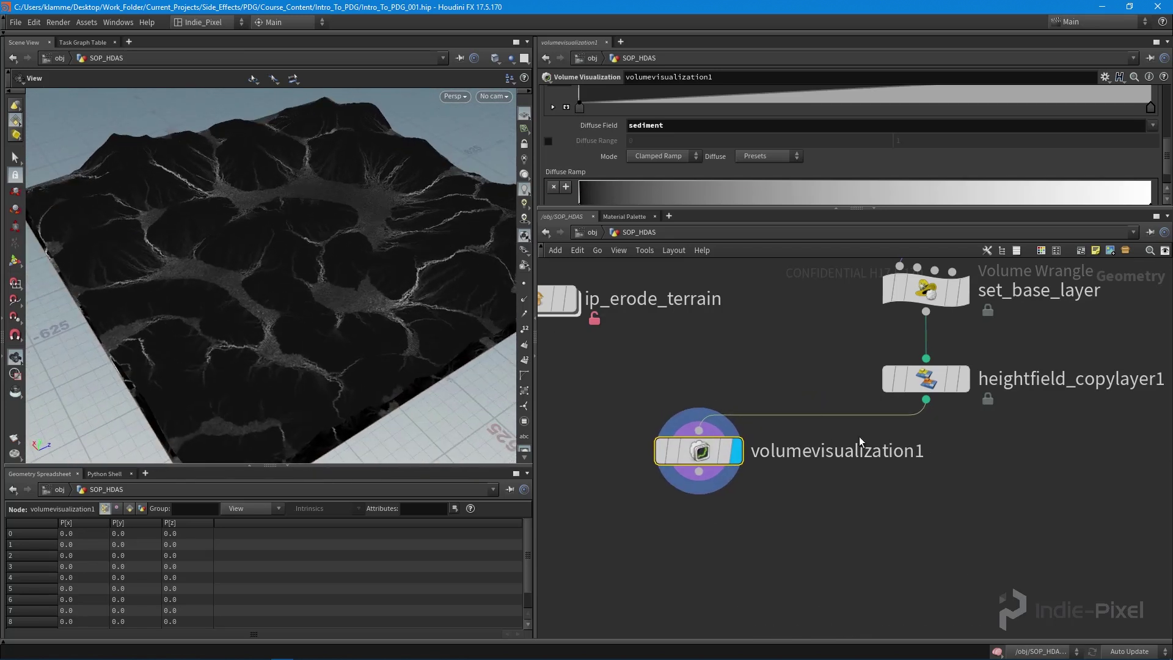
pyautogui.moveTo(948, 476); pyautogui.dragTo(910, 471, button='middle')
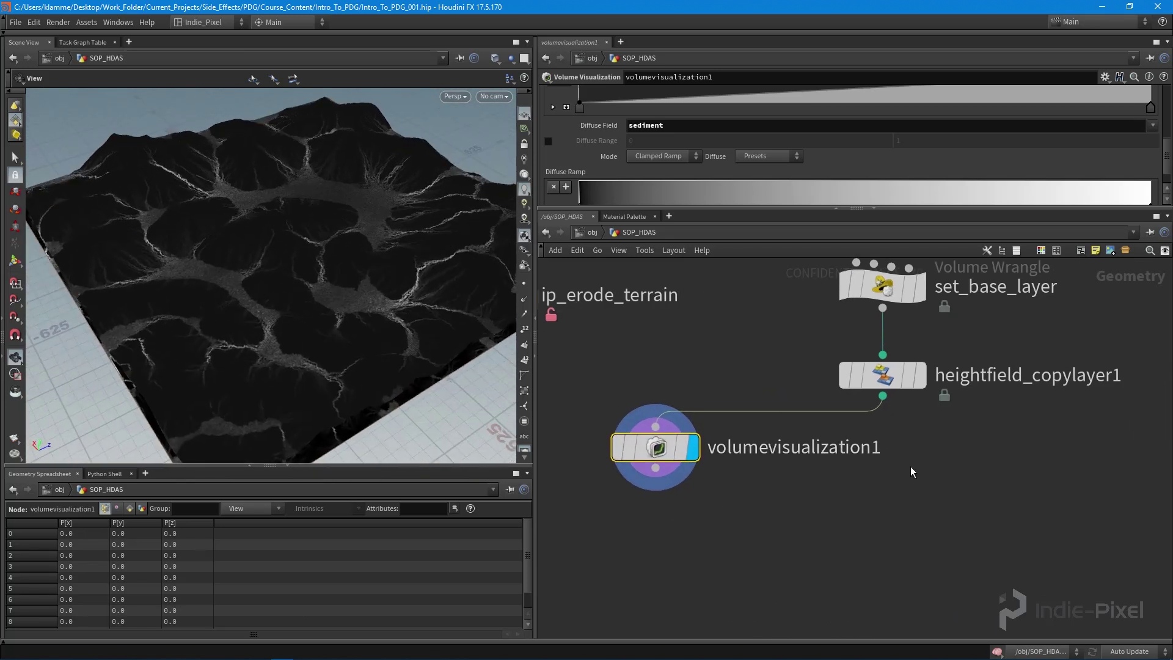
pyautogui.click(882, 374)
pyautogui.moveTo(366, 351); pyautogui.dragTo(294, 321)
pyautogui.scroll(-4, 793, 502)
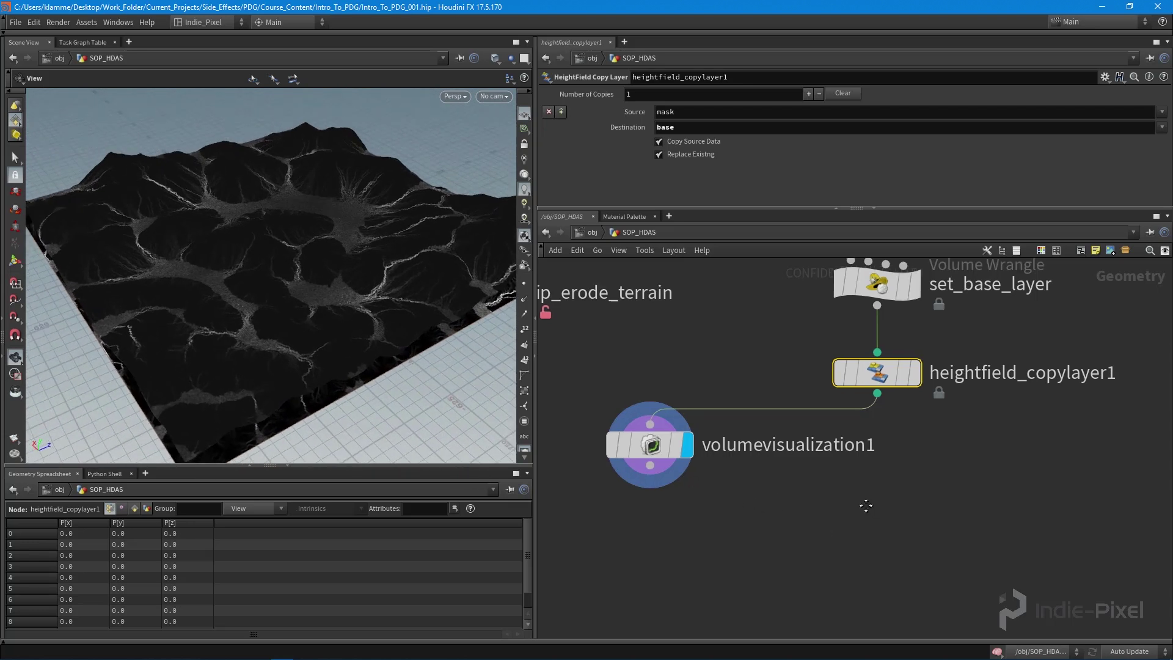
# - Add a HeightField Mask by Feature node fed by heightfield_copylayer1 and display it
pyautogui.press('Tab')
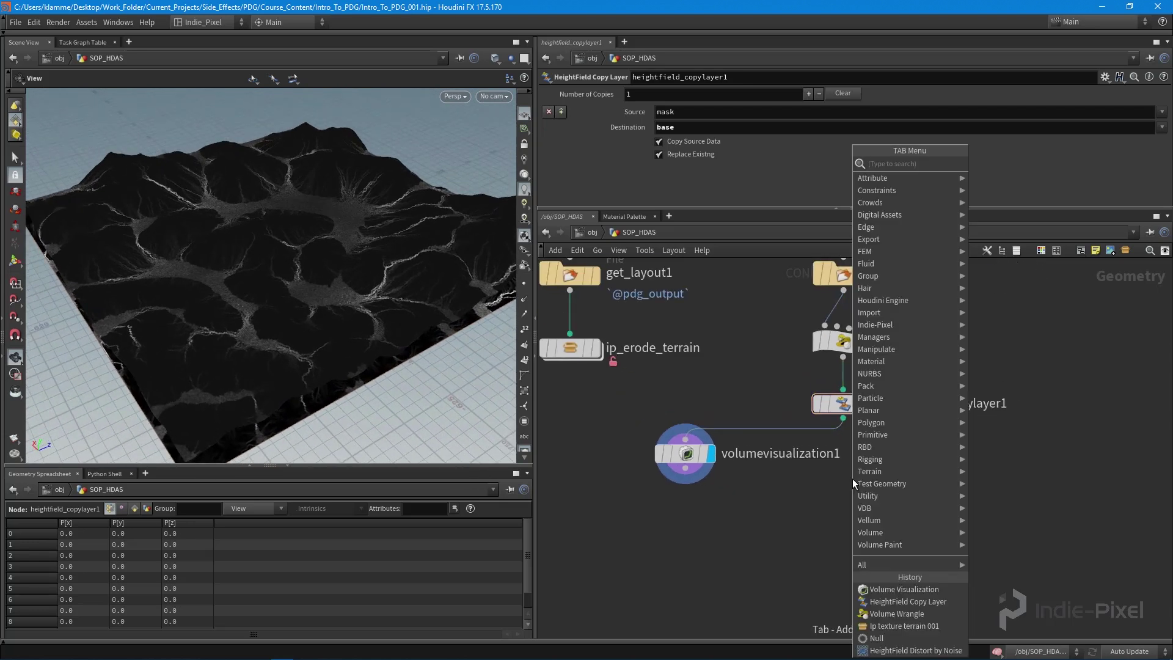
pyautogui.write('feature')
pyautogui.press('Return')
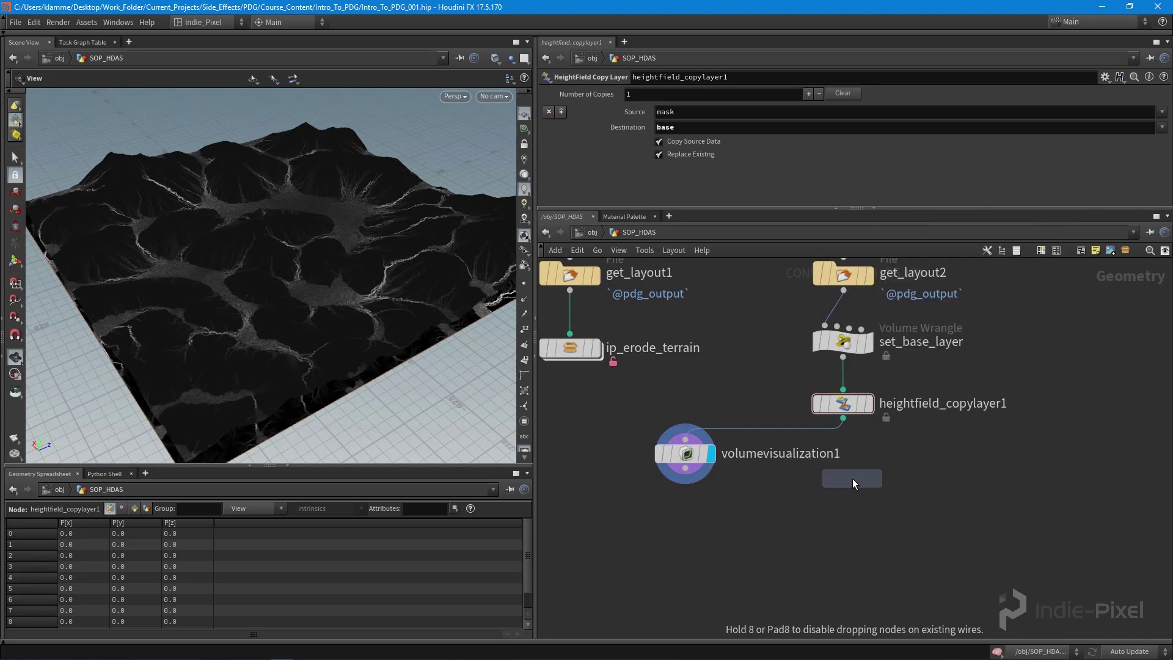
pyautogui.click(842, 503)
pyautogui.click(844, 487)
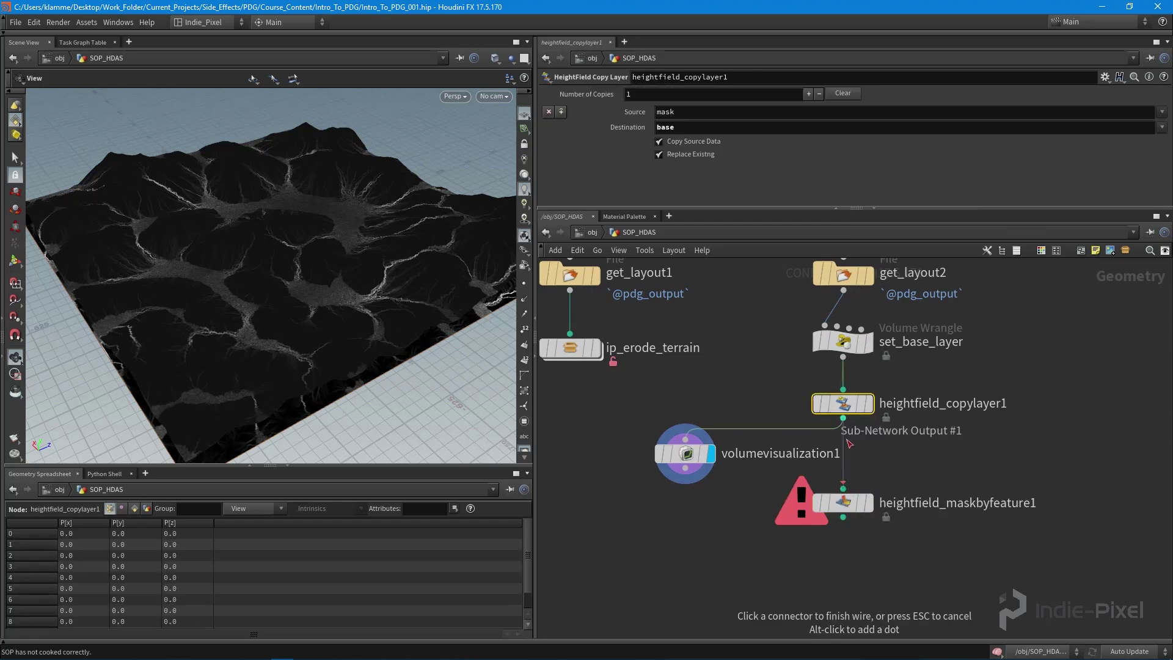
pyautogui.click(843, 418)
pyautogui.click(869, 502)
# - Narrow the mask to slopes between 17 and 29.6 degrees
pyautogui.moveTo(374, 298); pyautogui.dragTo(483, 428)
pyautogui.moveTo(536, 467); pyautogui.dragTo(560, 467)
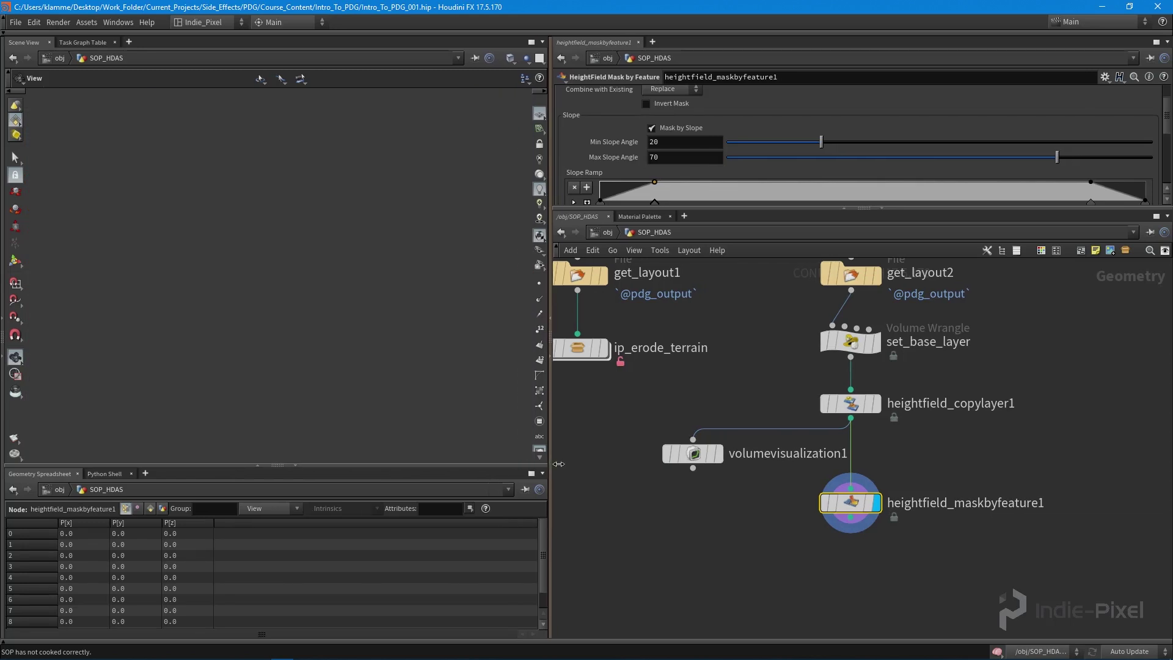
pyautogui.moveTo(367, 257); pyautogui.dragTo(299, 250)
pyautogui.scroll(-3, 1123, 139)
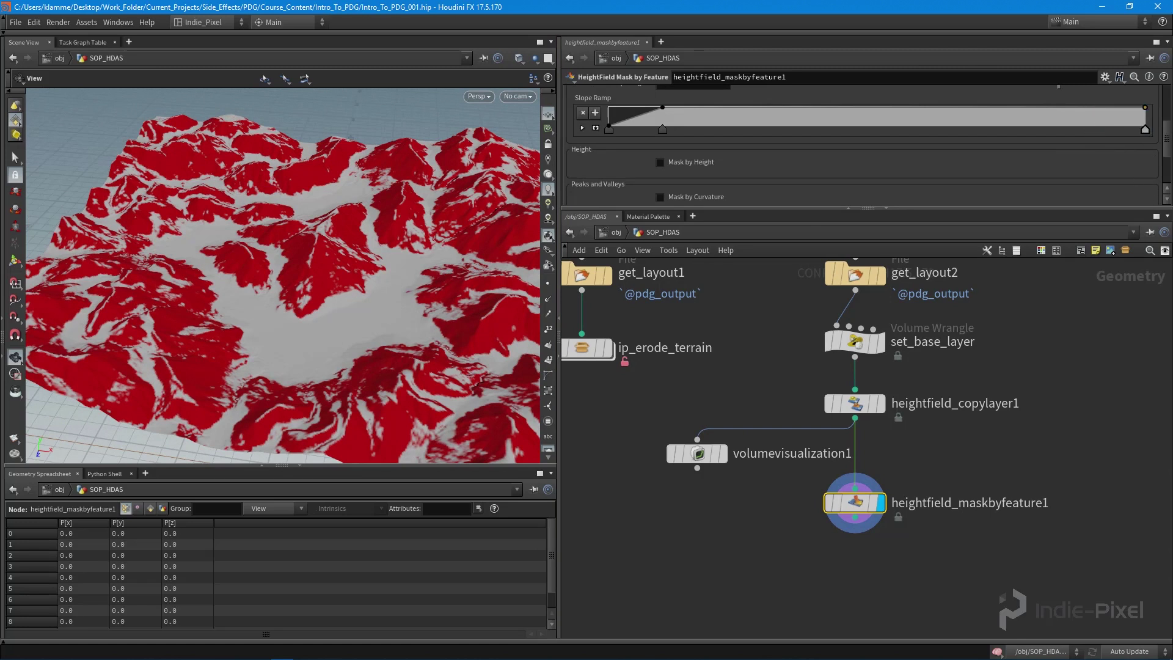
pyautogui.scroll(4, 1023, 193)
pyautogui.moveTo(1068, 178); pyautogui.dragTo(957, 182)
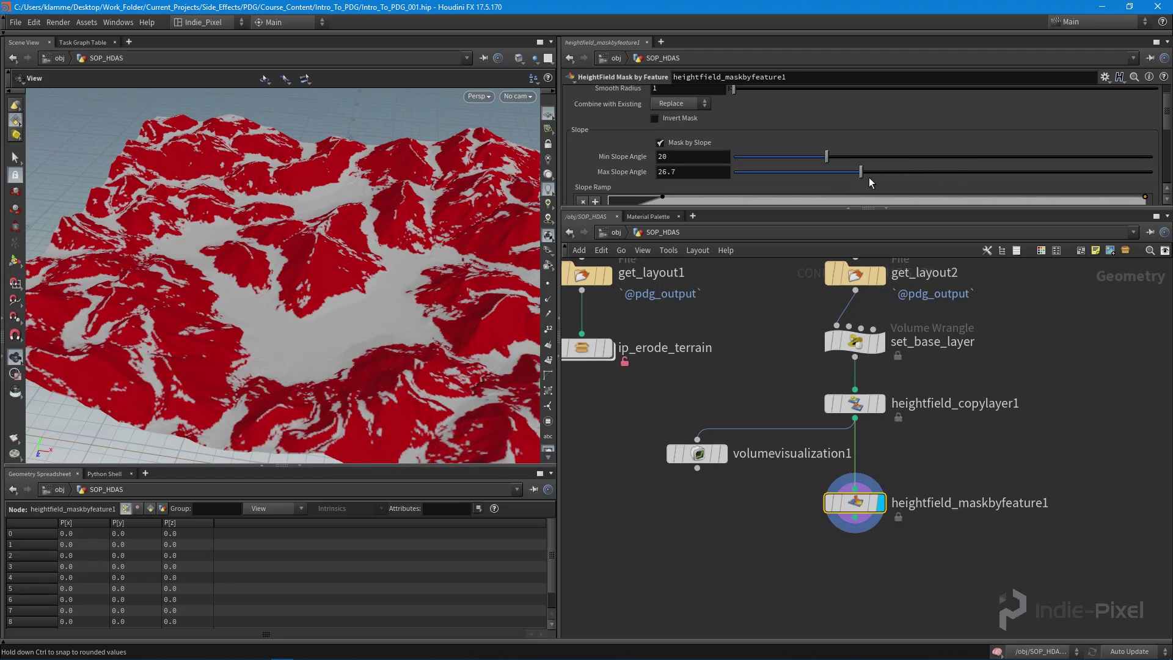
pyautogui.moveTo(870, 177); pyautogui.dragTo(814, 173)
pyautogui.moveTo(201, 378); pyautogui.dragTo(281, 287)
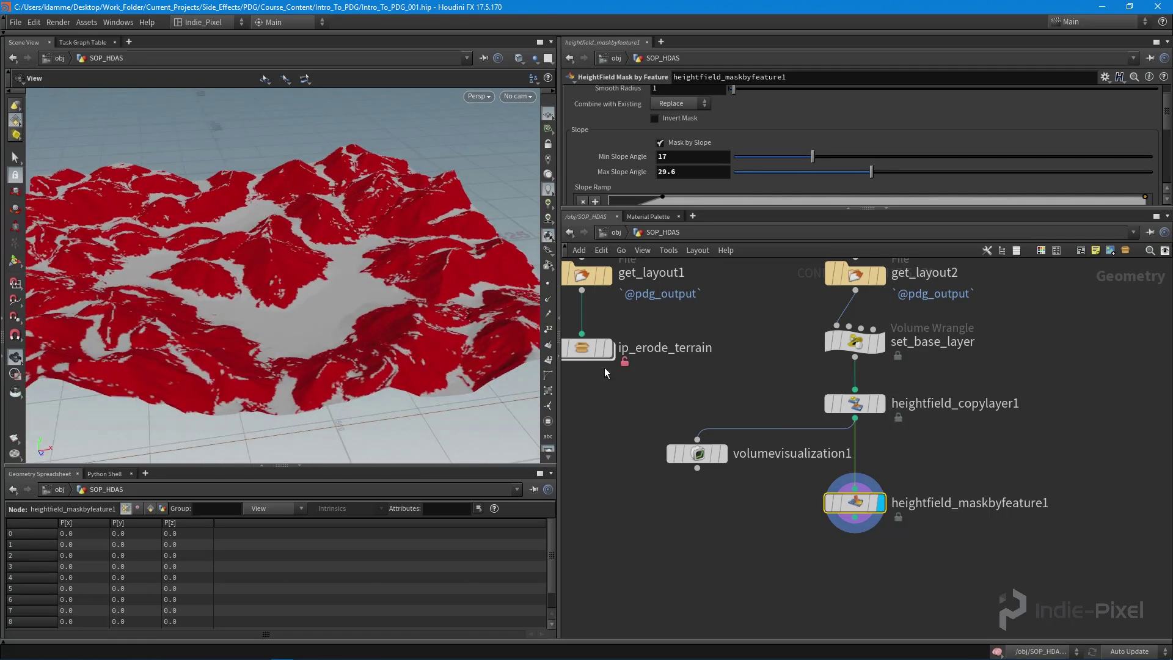
pyautogui.moveTo(862, 503); pyautogui.dragTo(844, 434, button='middle')
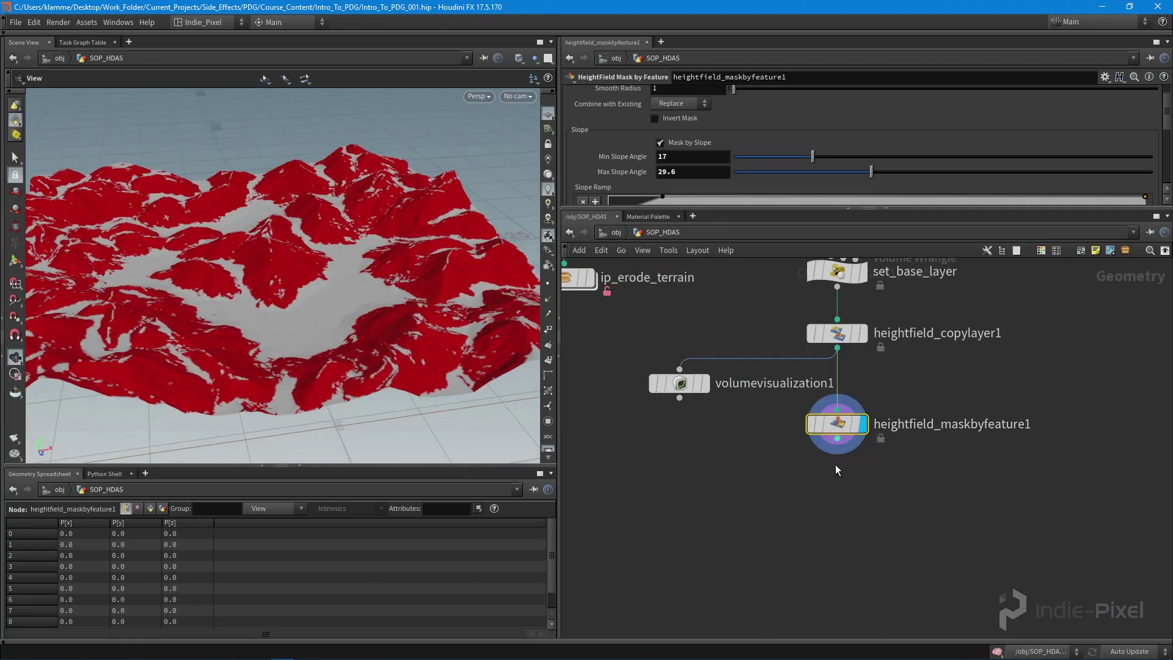
pyautogui.moveTo(827, 497); pyautogui.dragTo(827, 474, button='middle')
# - Add heightfield_copylayer2 below the mask-by-feature node and display it
pyautogui.press('Tab')
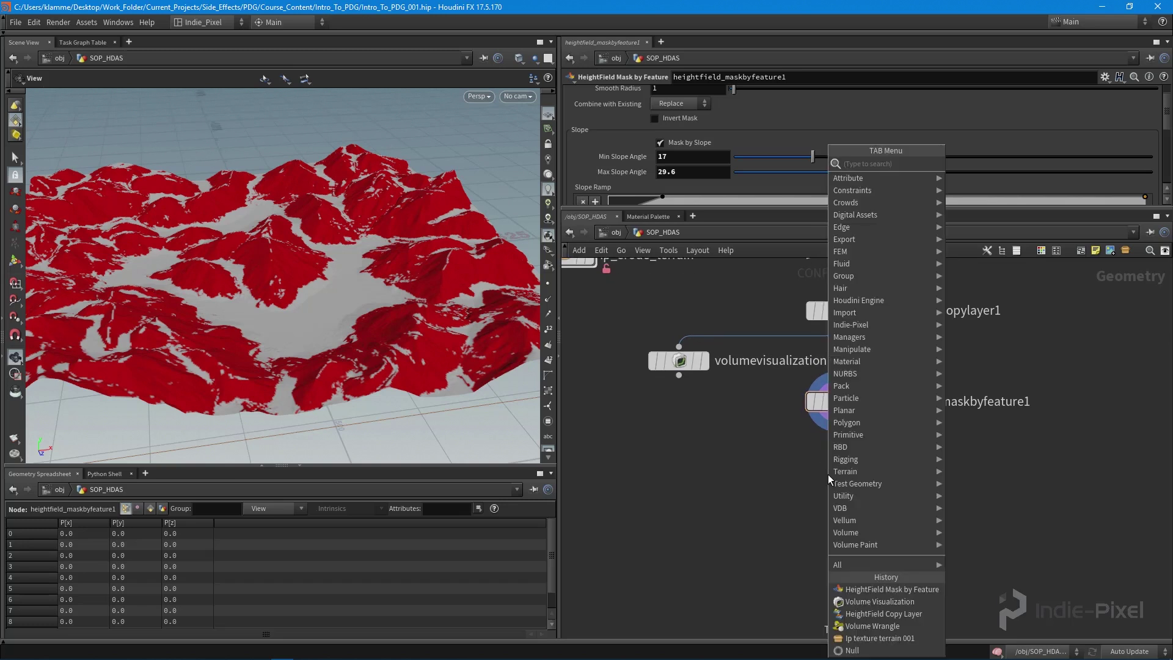
pyautogui.write('co')
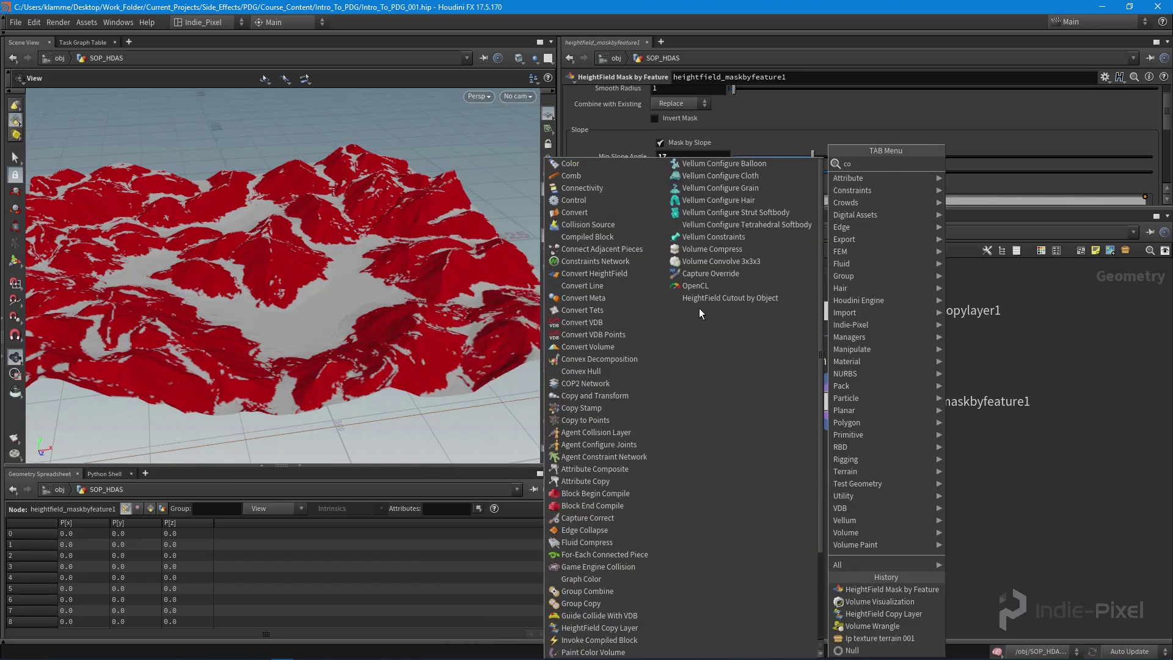
pyautogui.press('Escape')
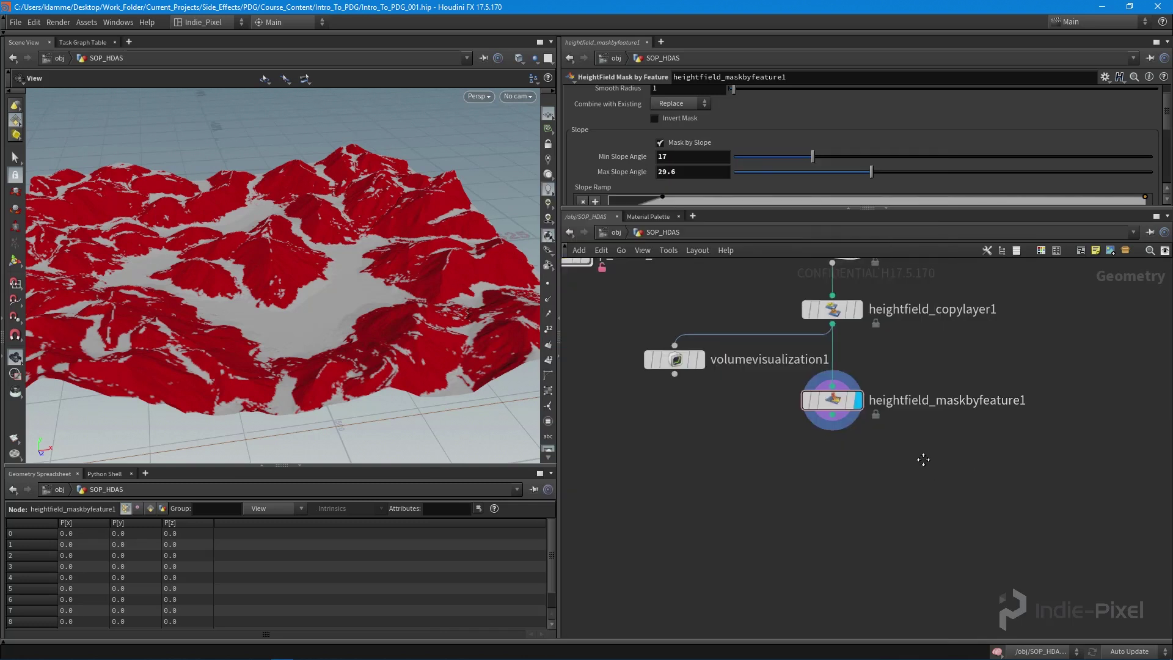
pyautogui.press('Tab')
pyautogui.write('mask')
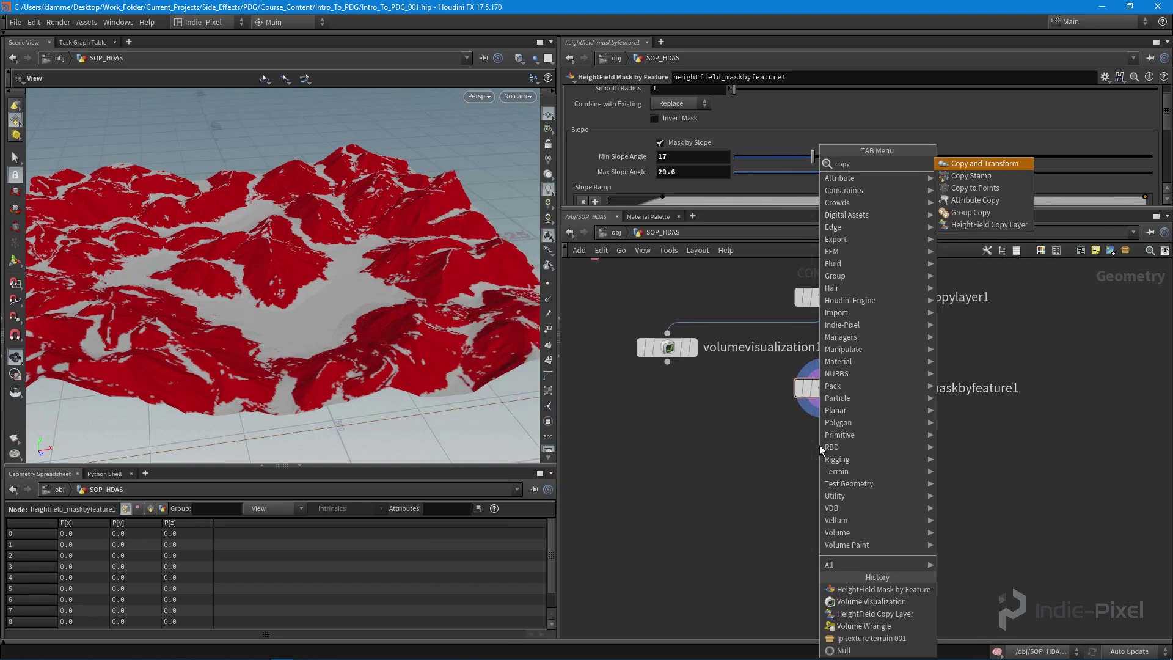
pyautogui.press('Down')
pyautogui.press('Down')
pyautogui.press('Down')
pyautogui.press('Return')
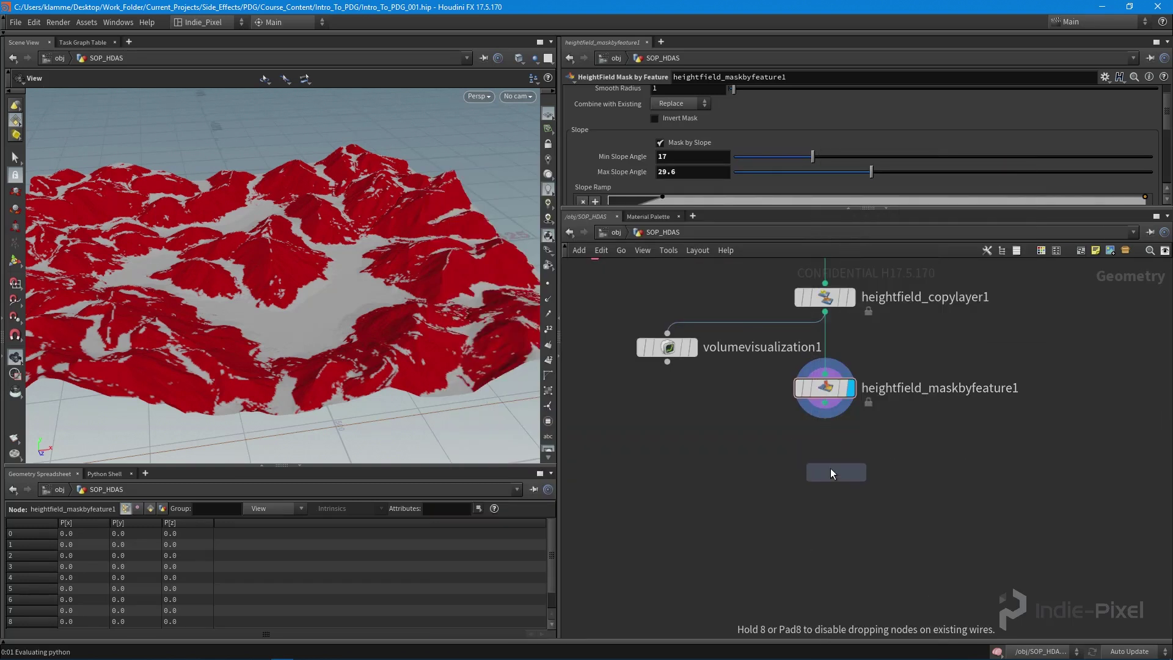
pyautogui.click(830, 467)
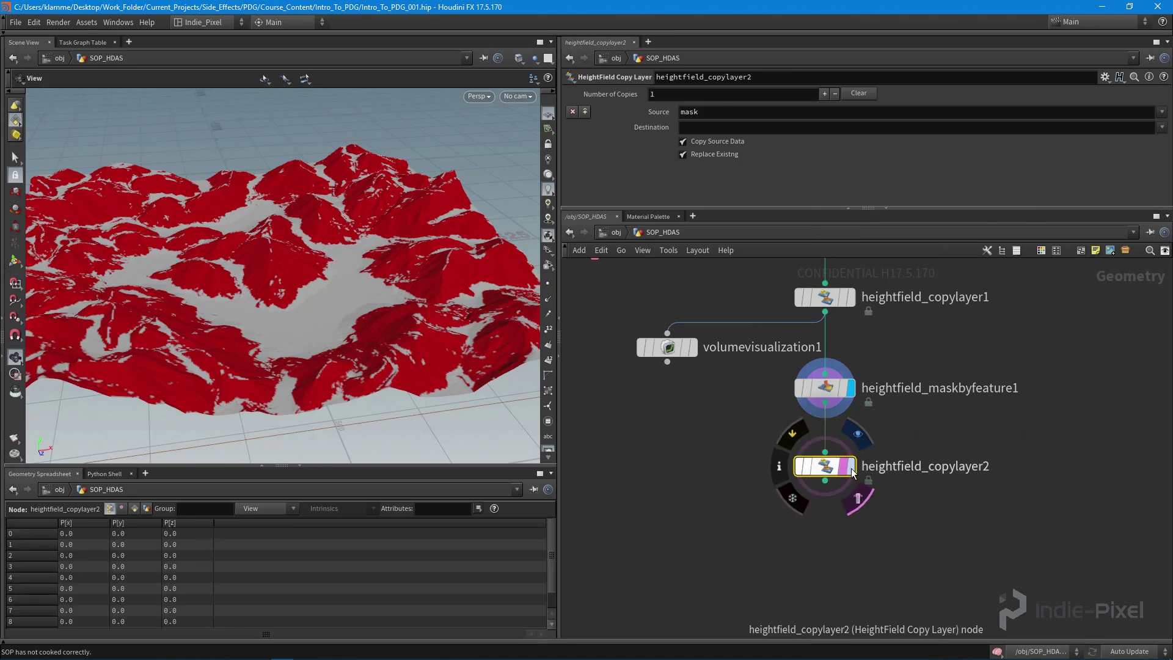
pyautogui.click(847, 467)
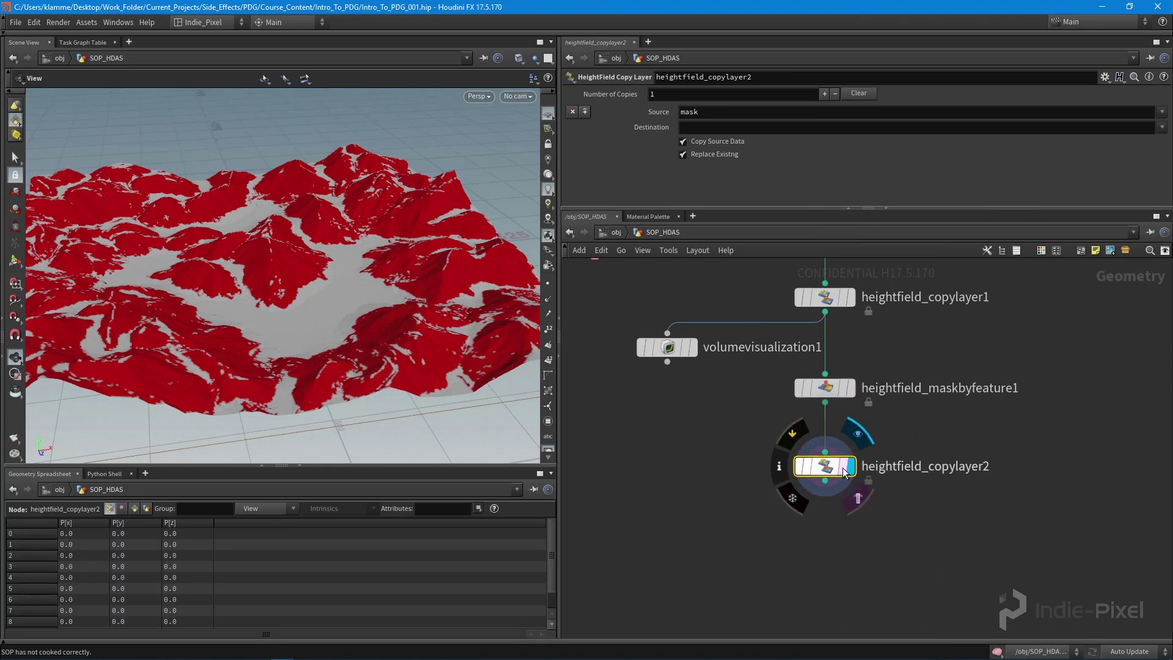
# - Set its Destination layer to 'cliffs' and confirm the cliffs layer in the node info
pyautogui.click(699, 111)
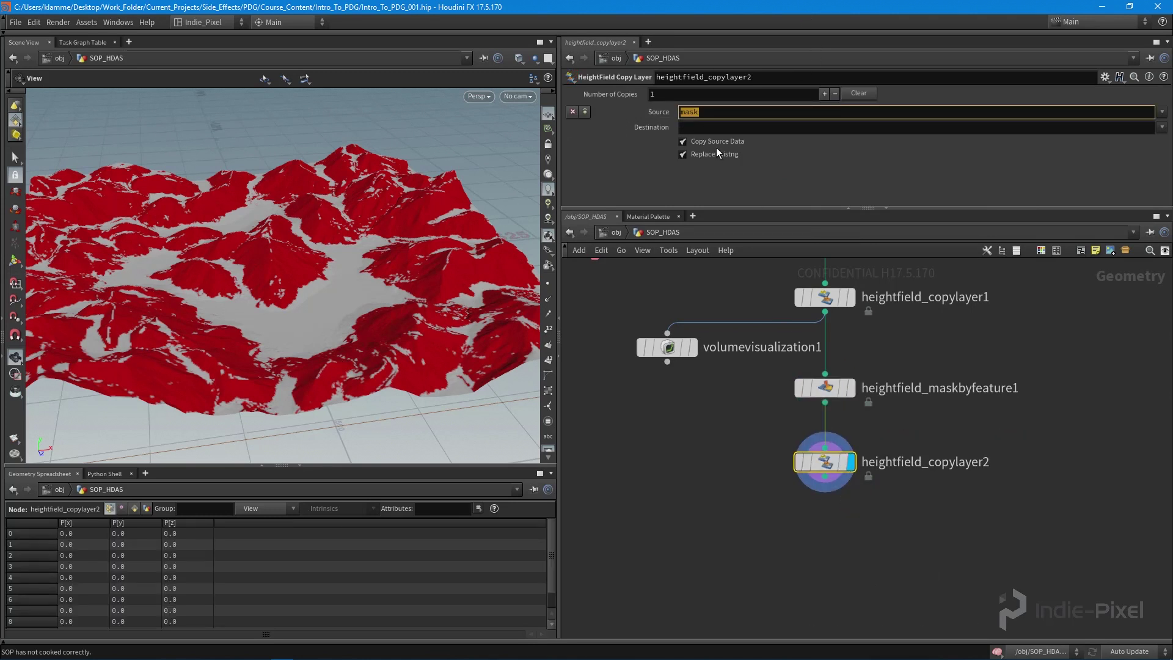
pyautogui.click(714, 127)
pyautogui.write('cliff')
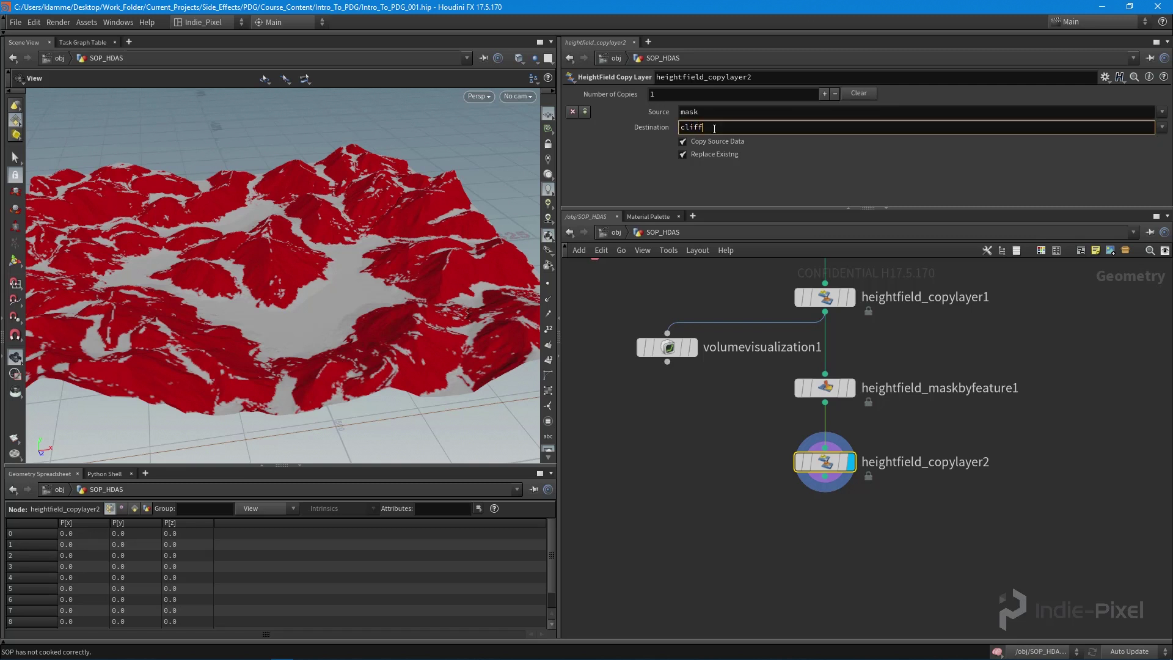
pyautogui.write('s')
pyautogui.press('Return')
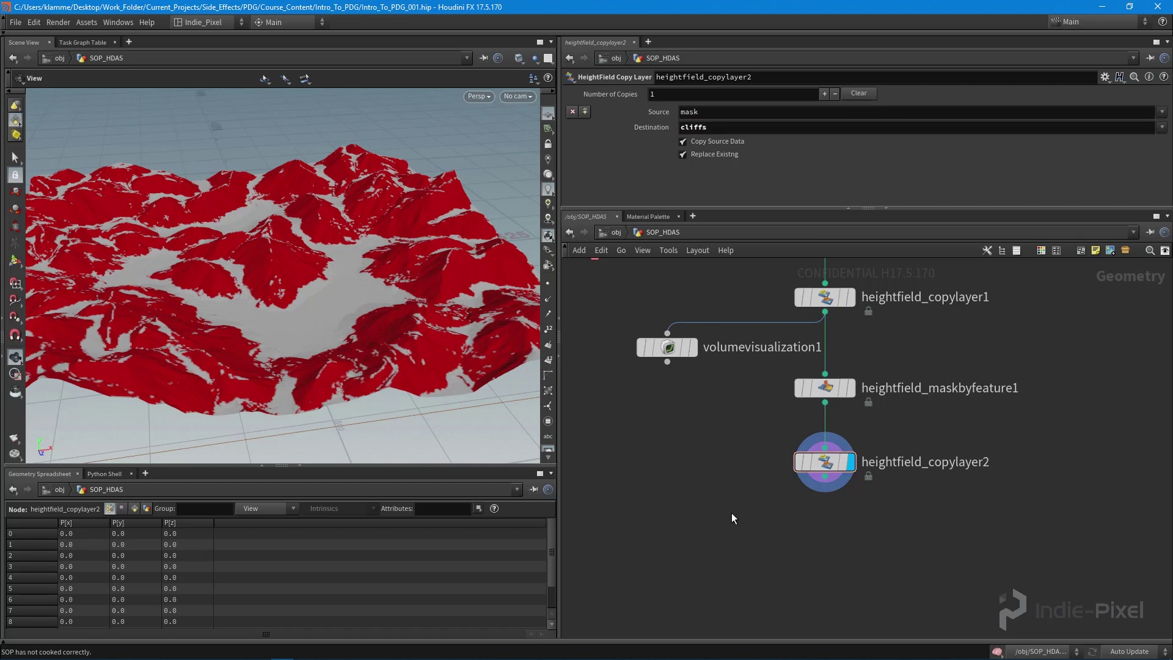
pyautogui.moveTo(731, 513); pyautogui.dragTo(722, 488, button='middle')
pyautogui.middleClick(813, 443)
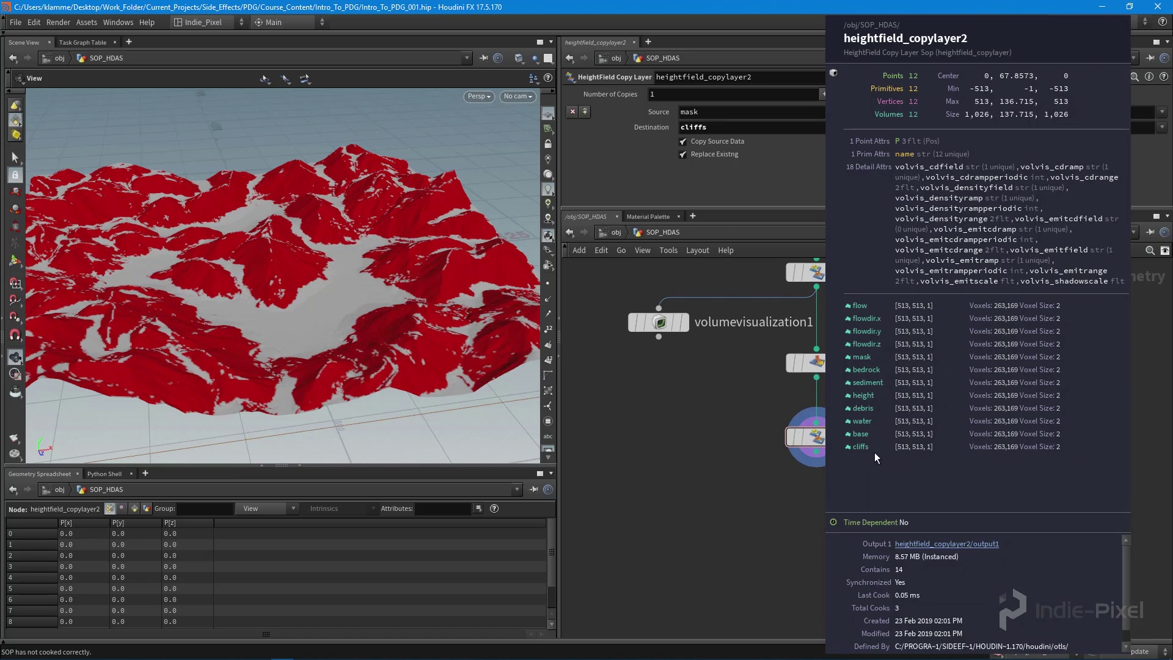
pyautogui.moveTo(747, 502); pyautogui.dragTo(813, 483, button='middle')
pyautogui.click(818, 414)
pyautogui.moveTo(755, 498); pyautogui.dragTo(844, 349)
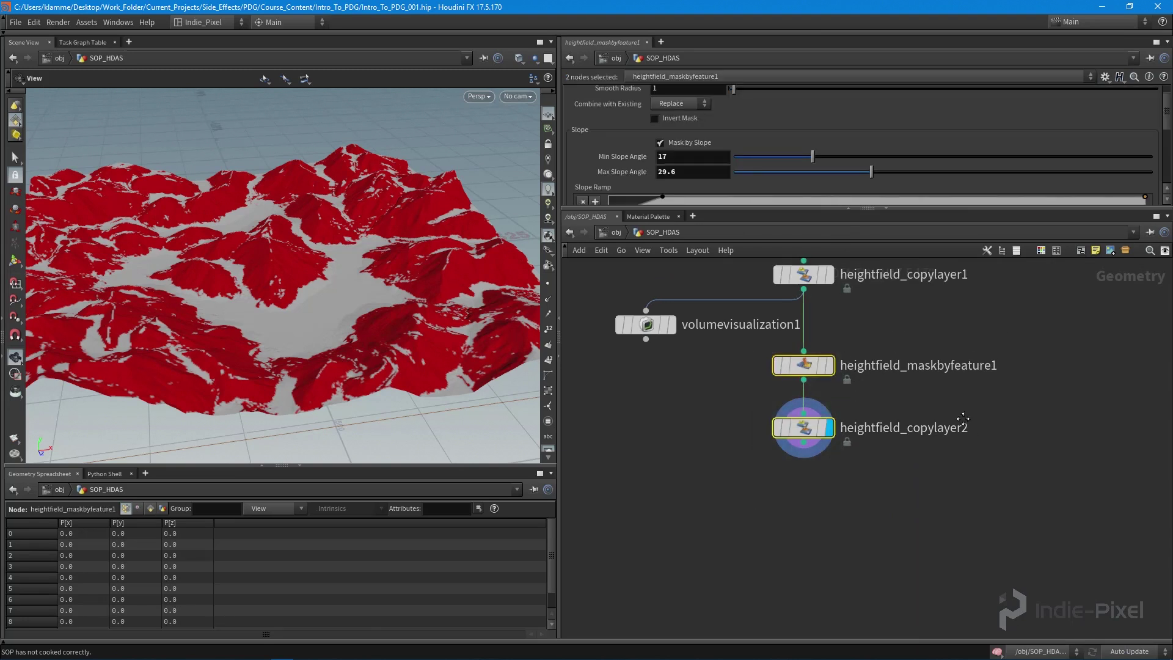
# - Add heightfield_maskbyfeature2 under heightfield_copylayer2 and display it
pyautogui.moveTo(965, 405); pyautogui.dragTo(967, 357, button='middle')
pyautogui.moveTo(359, 328); pyautogui.dragTo(372, 257)
pyautogui.moveTo(746, 437); pyautogui.dragTo(743, 393, button='middle')
pyautogui.moveTo(334, 218); pyautogui.dragTo(375, 289)
pyautogui.click(801, 441)
pyautogui.press('Tab')
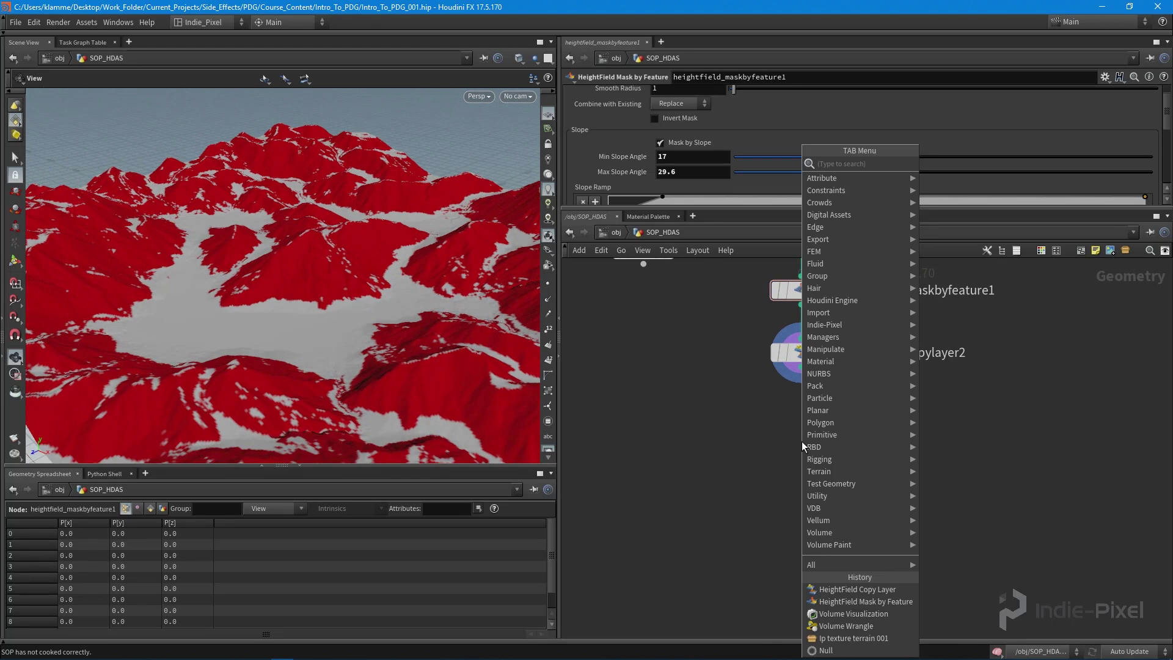
pyautogui.write('featu')
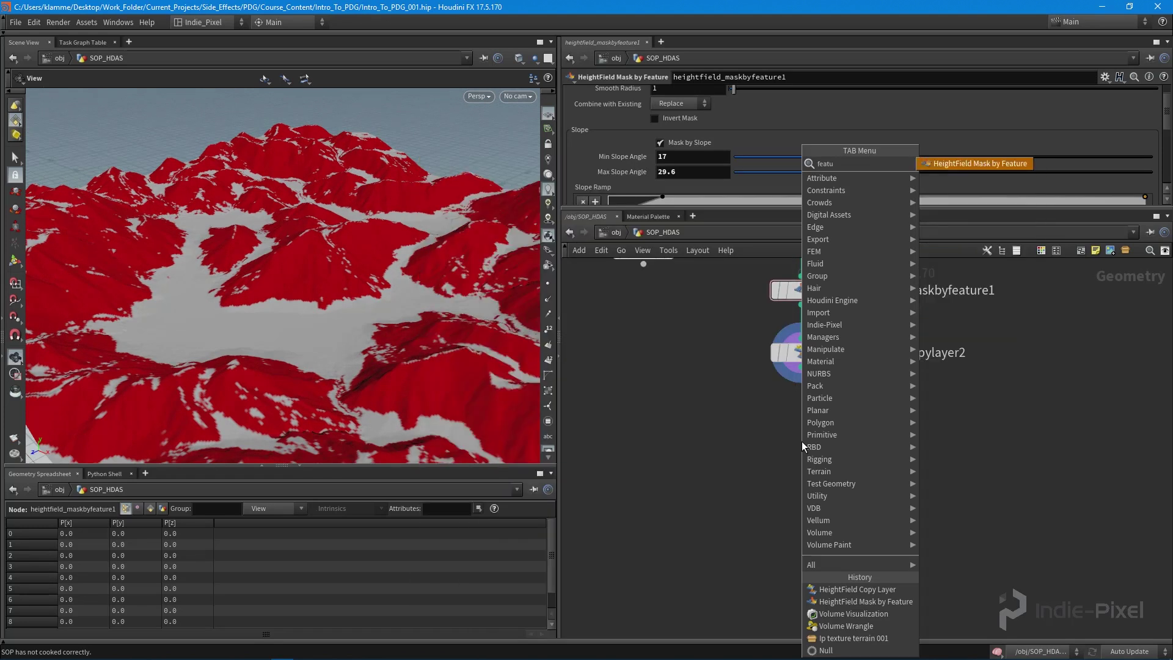
pyautogui.press('Return')
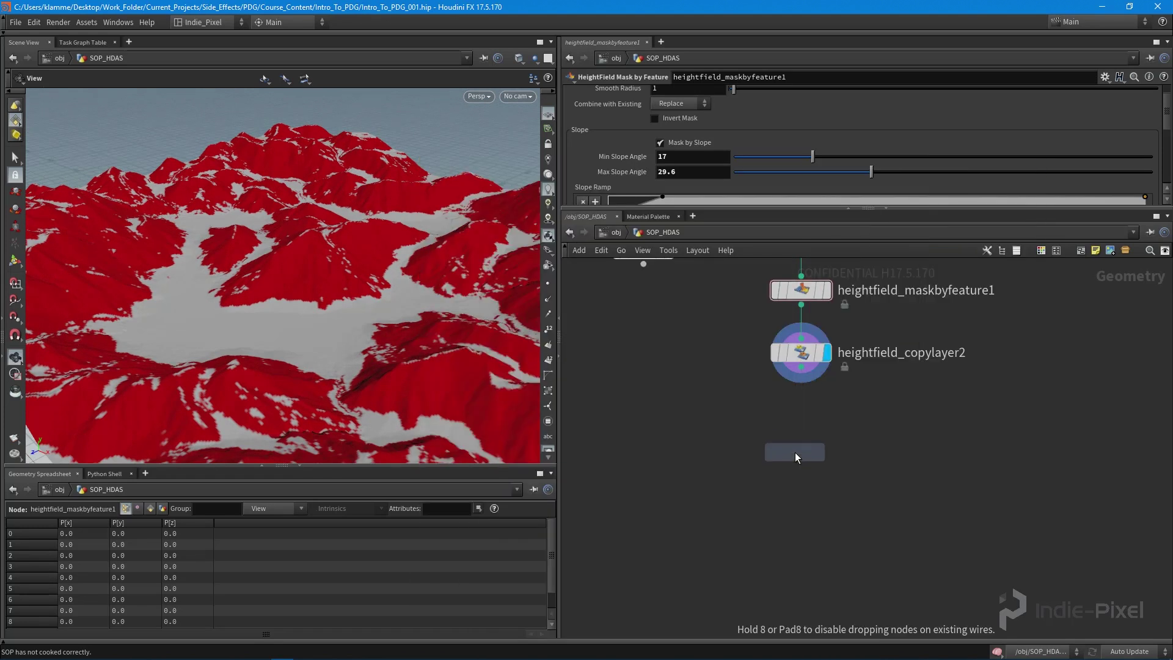
pyautogui.click(800, 435)
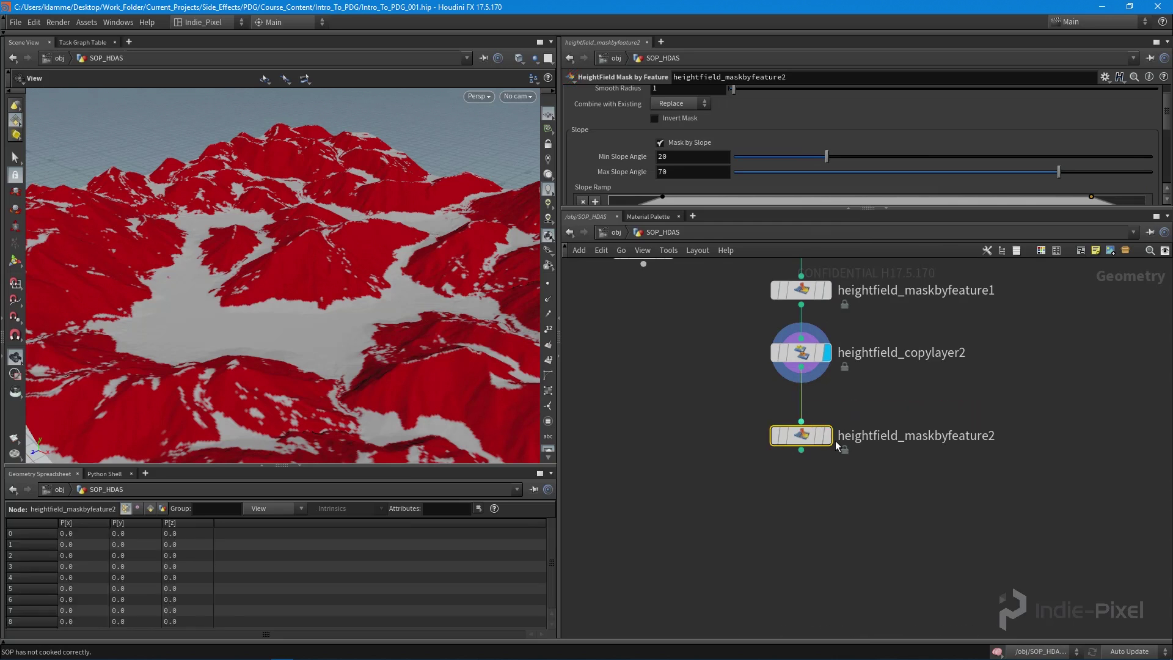
pyautogui.moveTo(800, 435); pyautogui.dragTo(800, 406)
pyautogui.click(826, 406)
# - Raise Min Slope Angle to about 28.9 and invert the mask
pyautogui.moveTo(232, 275); pyautogui.dragTo(276, 241)
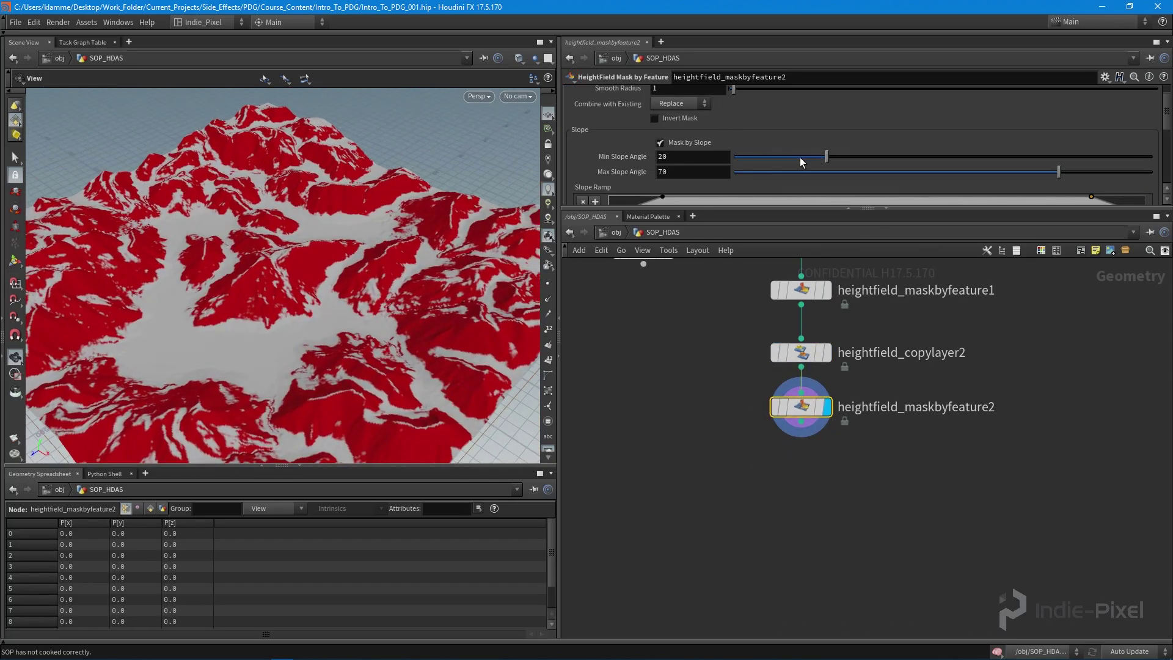
pyautogui.moveTo(825, 157); pyautogui.dragTo(869, 163)
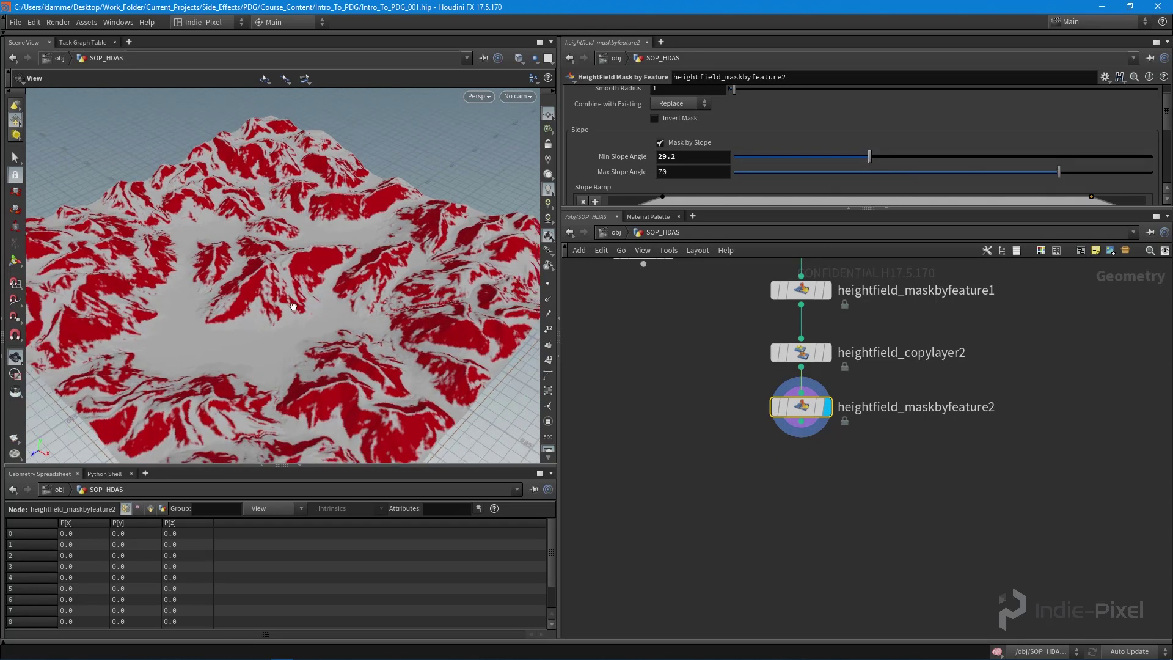
pyautogui.scroll(1, 744, 157)
pyautogui.click(685, 141)
pyautogui.moveTo(340, 309); pyautogui.dragTo(232, 308)
# - Set Max Slope Angle to 90, keep the slope ramp full, and settle Min Slope at 28.2
pyautogui.moveTo(1061, 195); pyautogui.dragTo(1131, 188)
pyautogui.scroll(-3, 1118, 159)
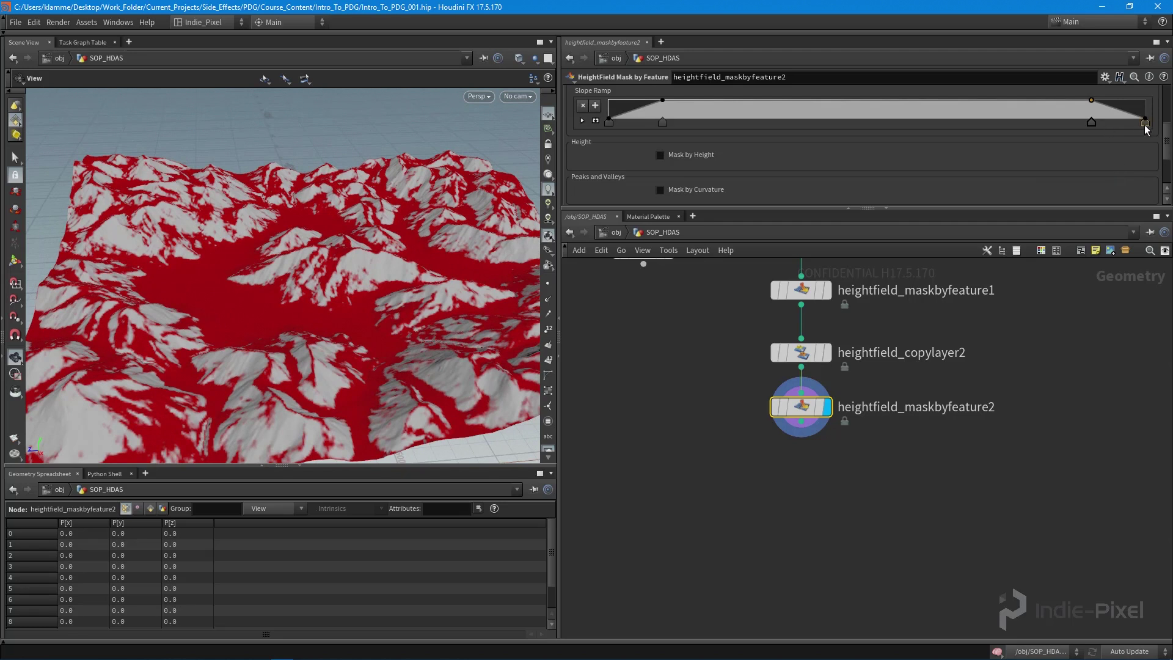
pyautogui.moveTo(1091, 100); pyautogui.dragTo(1144, 100)
pyautogui.scroll(3, 1093, 146)
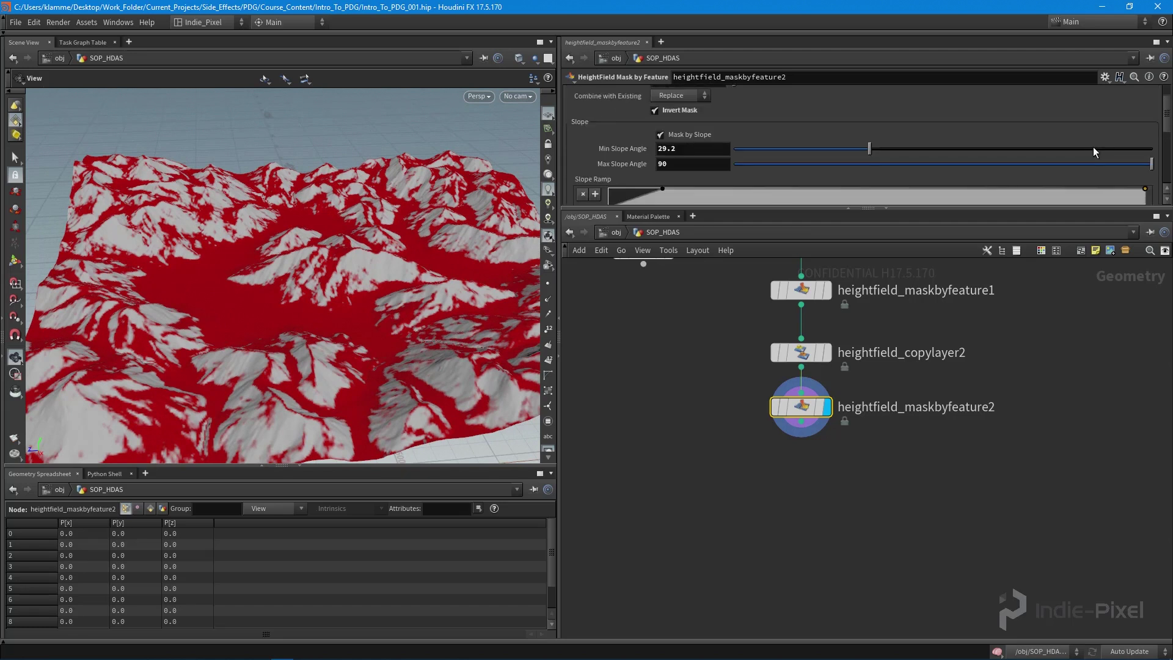
pyautogui.moveTo(873, 137)
pyautogui.mouseDown()
pyautogui.moveTo(929, 139)
pyautogui.moveTo(832, 141)
pyautogui.moveTo(872, 140)
pyautogui.moveTo(861, 141)
pyautogui.mouseUp()
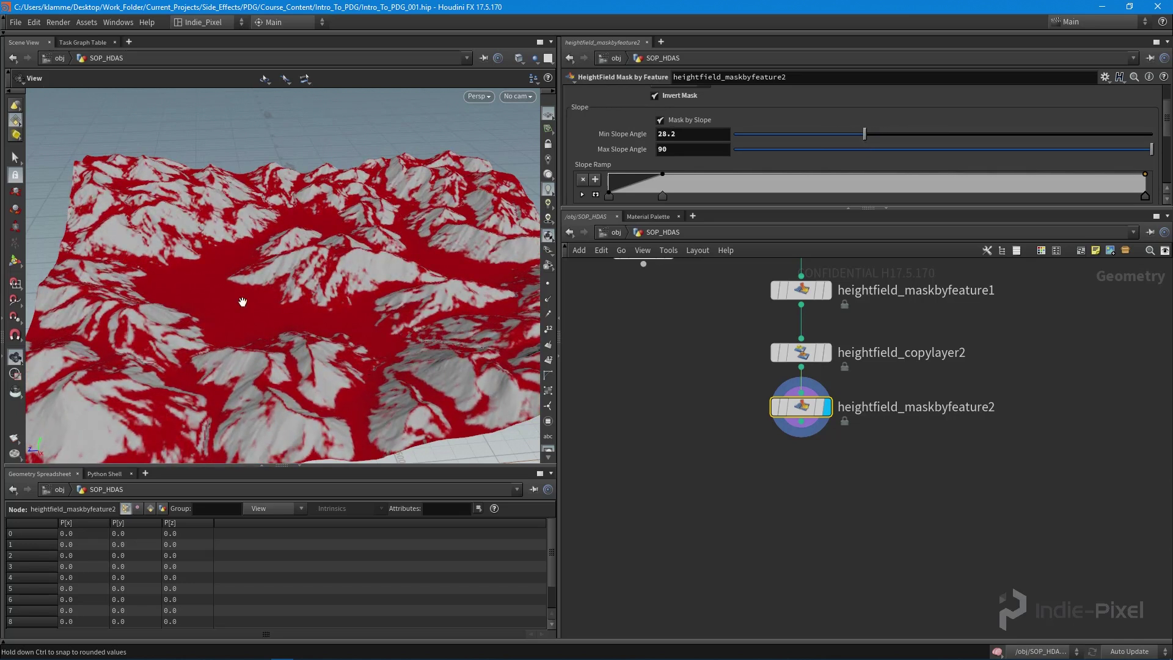
pyautogui.moveTo(240, 301); pyautogui.dragTo(171, 260)
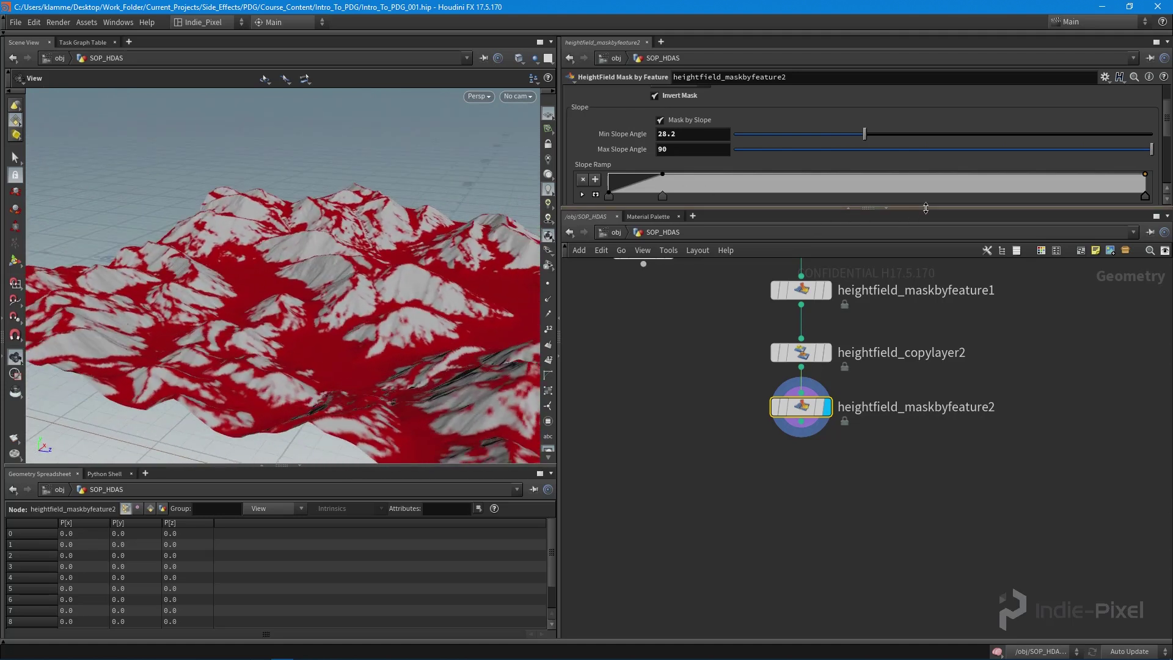
pyautogui.moveTo(862, 210); pyautogui.dragTo(794, 326)
pyautogui.scroll(-1, 709, 223)
pyautogui.scroll(-5, 703, 201)
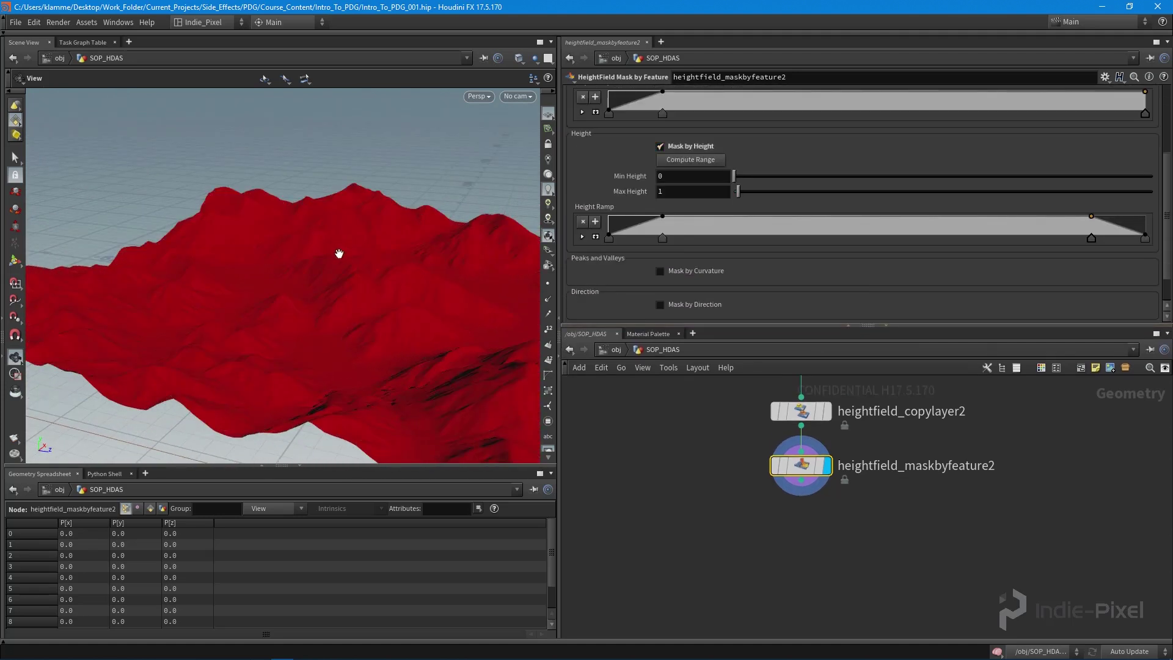
# - Compute the height range on heightfield_maskbyfeature2 and set Min Height to 0
pyautogui.click(708, 162)
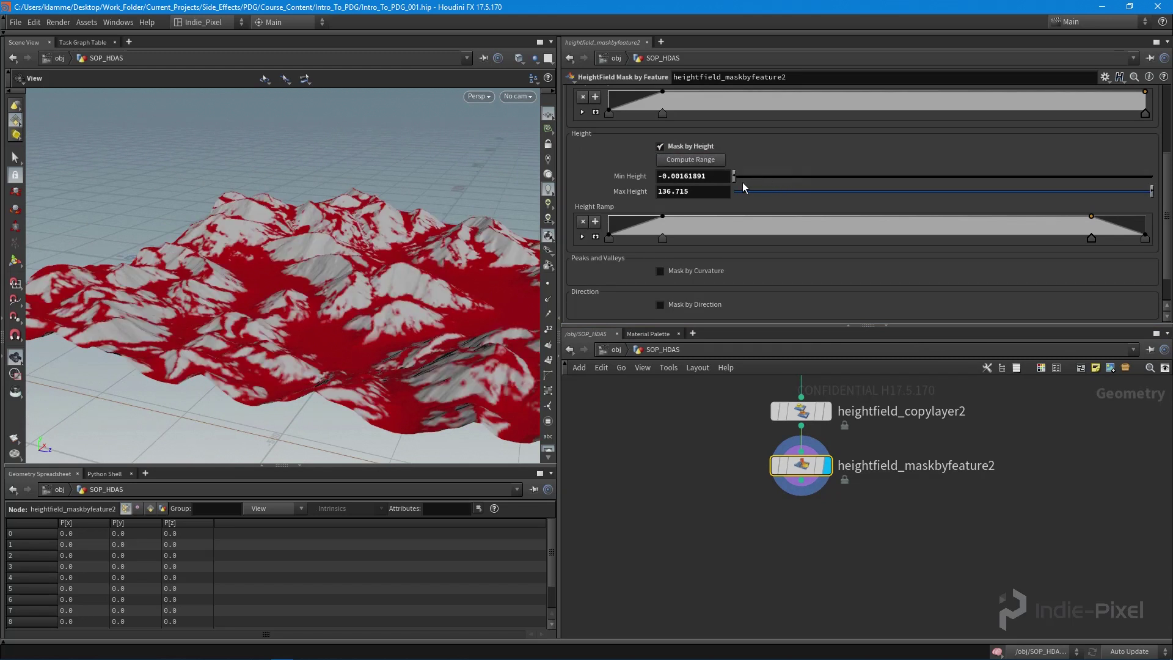
pyautogui.doubleClick(730, 177)
pyautogui.write('0')
pyautogui.moveTo(1151, 194); pyautogui.dragTo(1024, 193)
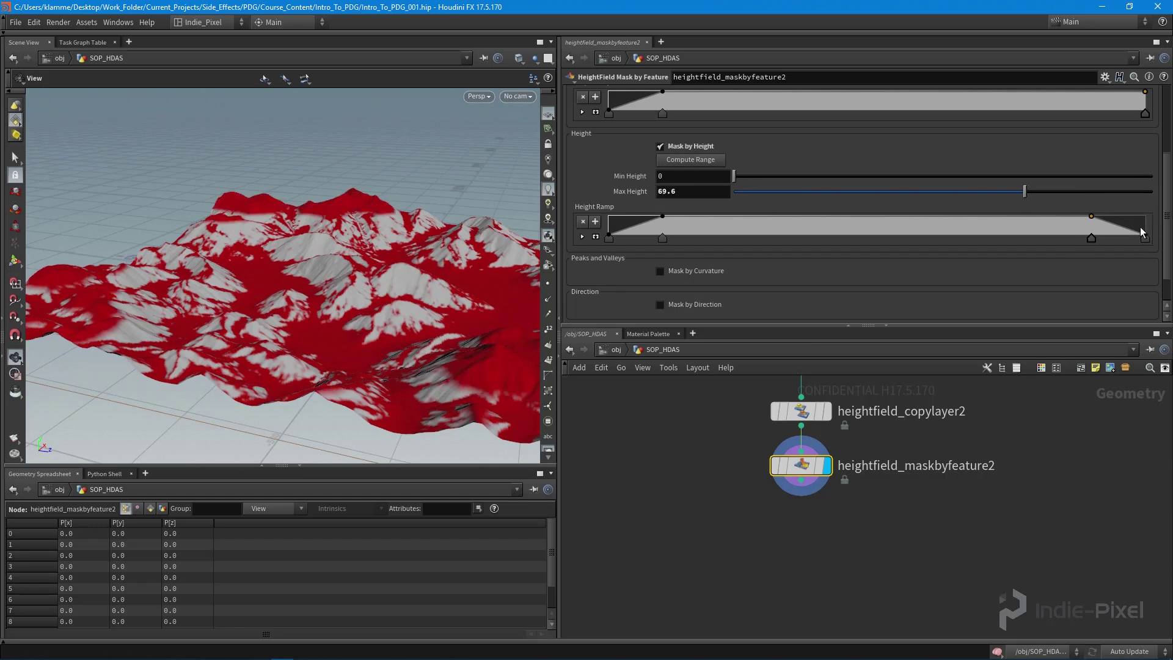
# - Reshape the Height Ramp to rise more gradually and settle Max Height at 57.3
pyautogui.moveTo(1142, 238); pyautogui.dragTo(1141, 300)
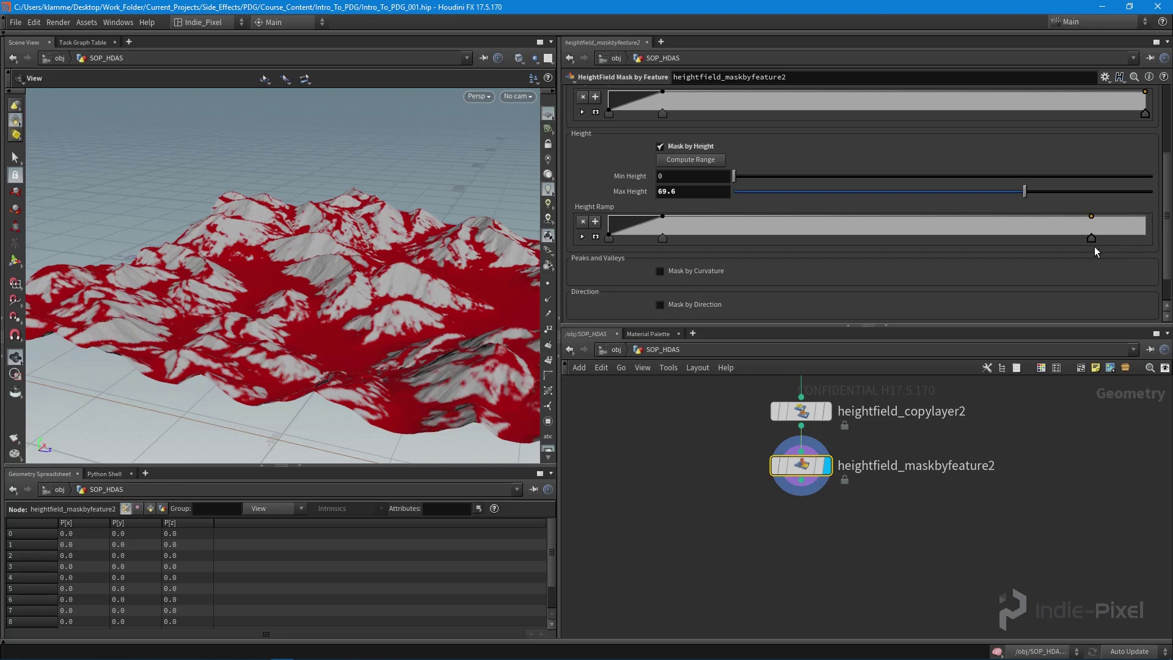
pyautogui.moveTo(1099, 239); pyautogui.dragTo(1145, 238)
pyautogui.moveTo(1016, 193); pyautogui.dragTo(916, 192)
pyautogui.moveTo(663, 237); pyautogui.dragTo(892, 236)
pyautogui.moveTo(919, 191); pyautogui.dragTo(973, 201)
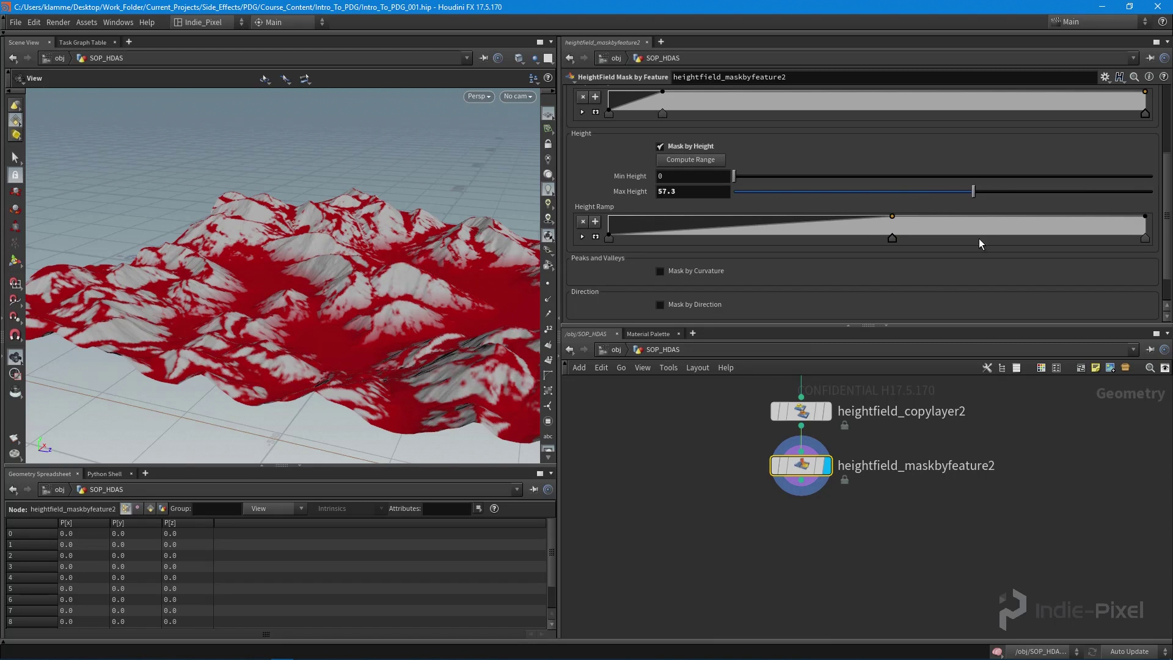
pyautogui.moveTo(802, 465); pyautogui.dragTo(775, 461, button='middle')
pyautogui.moveTo(774, 461)
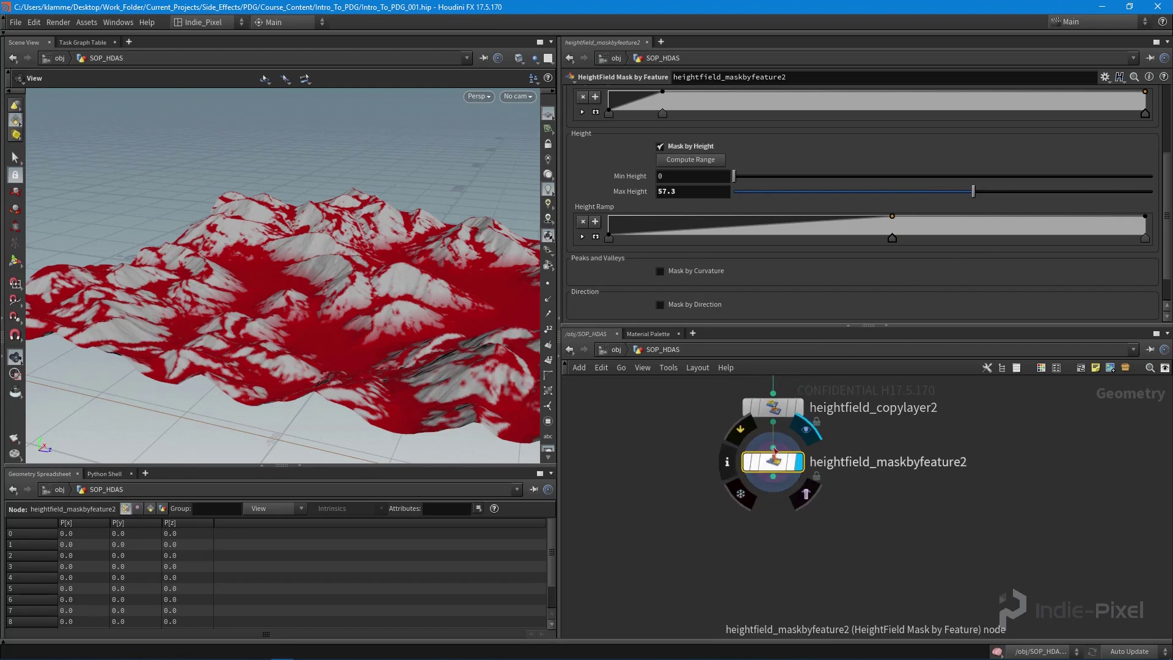
pyautogui.scroll(5, 387, 334)
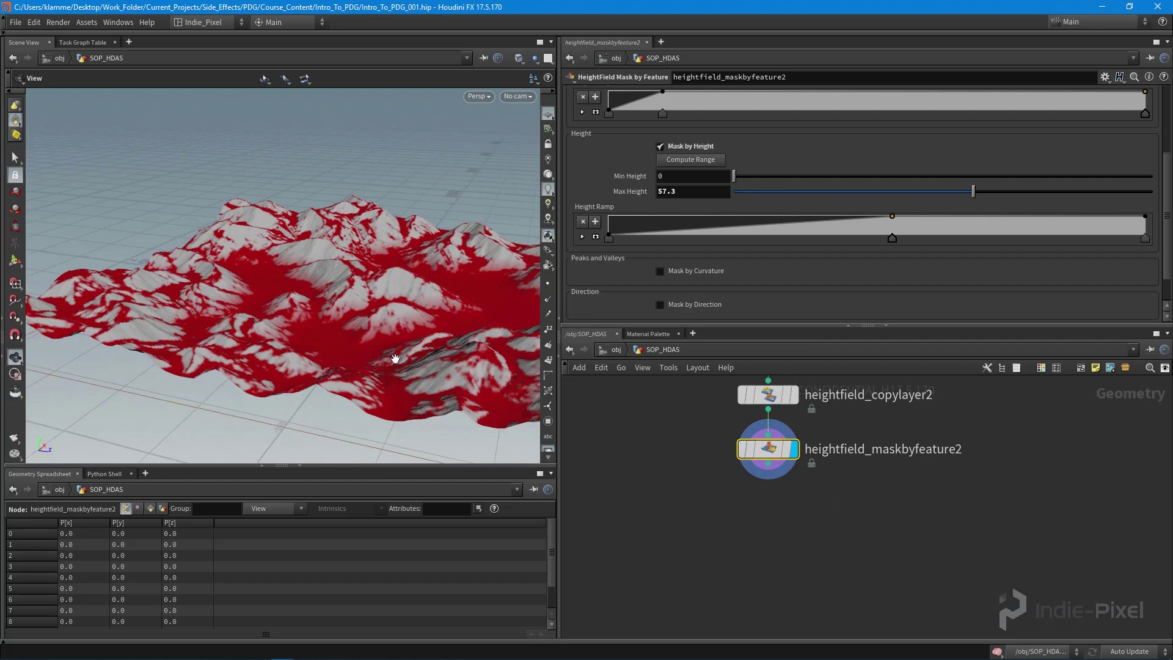
pyautogui.scroll(-5, 388, 333)
pyautogui.moveTo(387, 333); pyautogui.dragTo(189, 247)
pyautogui.moveTo(376, 305); pyautogui.dragTo(244, 153)
pyautogui.scroll(5, 231, 233)
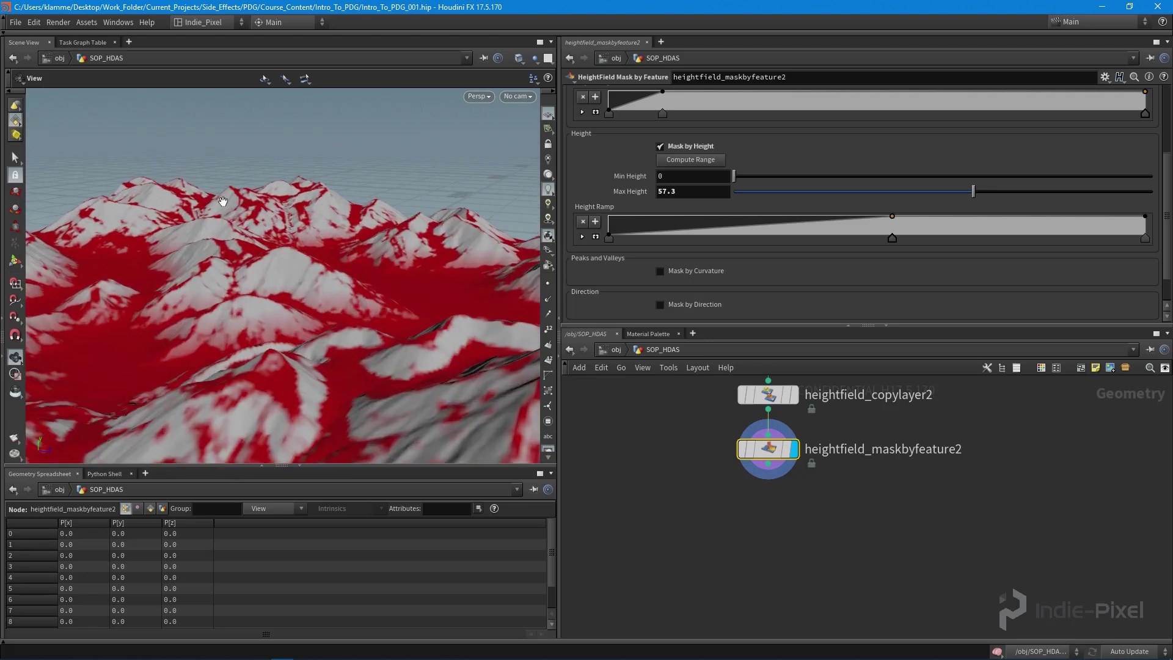
# - Add a third HeightField Mask by Feature node below heightfield_maskbyfeature2
pyautogui.press('Tab')
pyautogui.write('fea')
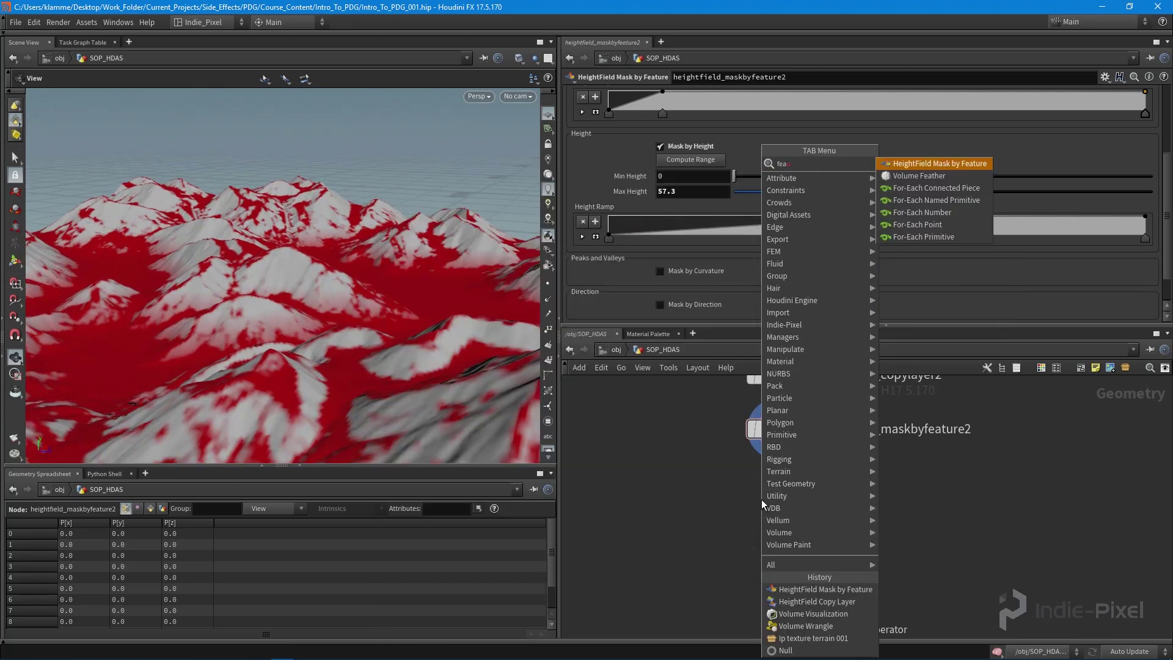
pyautogui.press('Return')
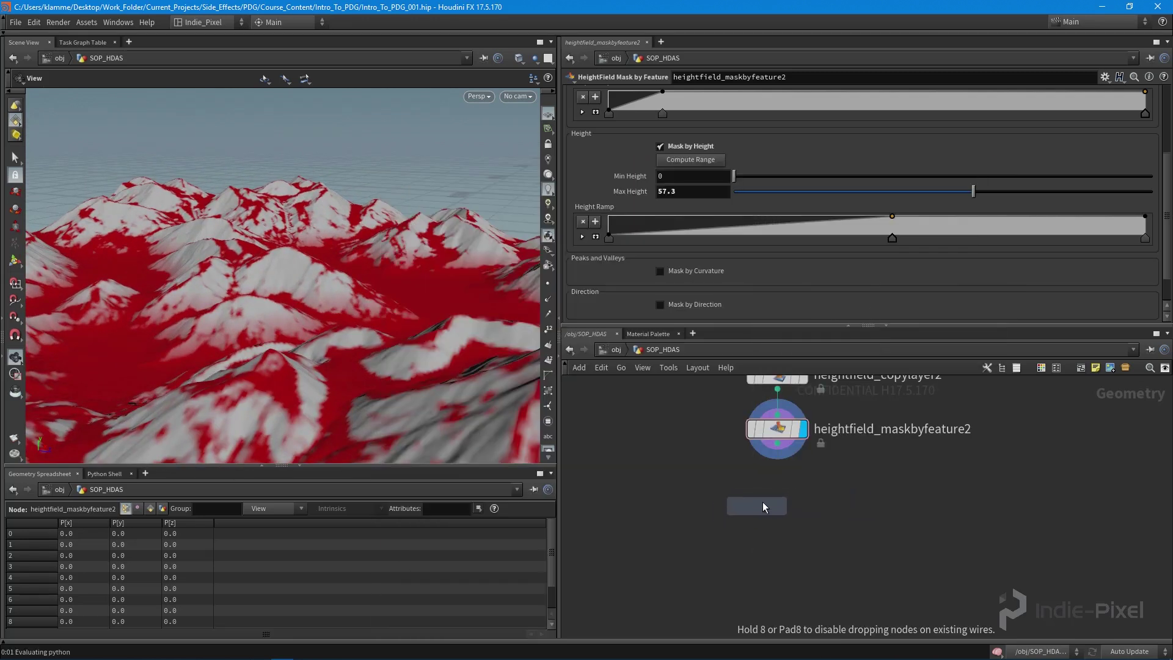
pyautogui.click(777, 500)
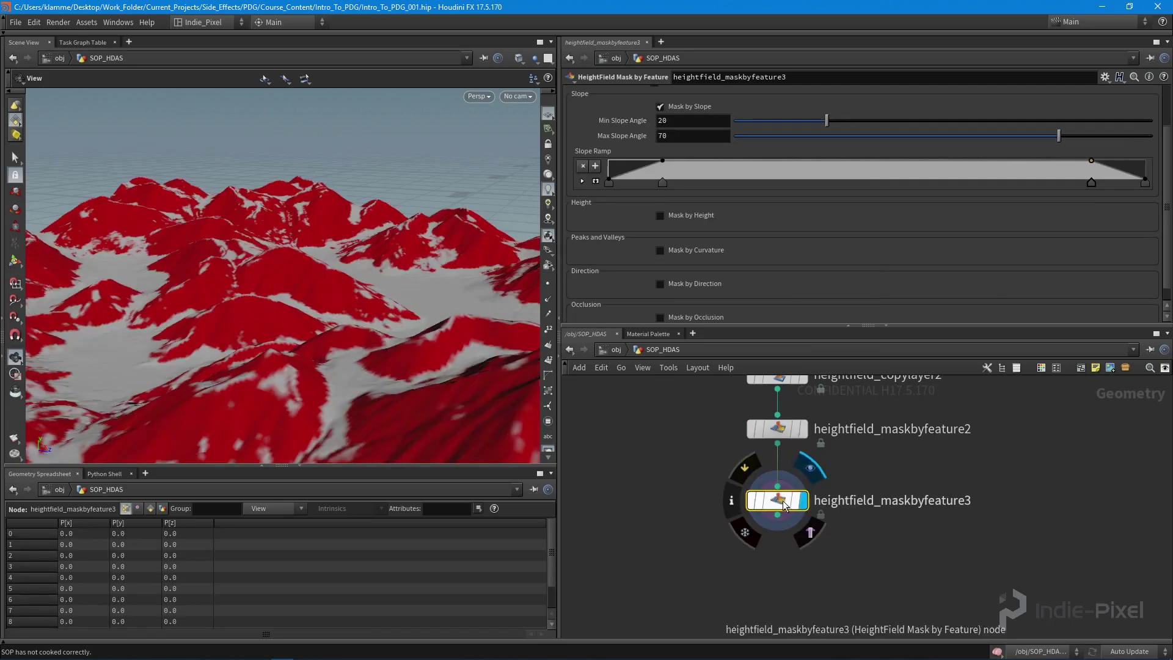
pyautogui.scroll(2, 807, 284)
# - Turn off slope masking, set it to subtract from the existing mask, and enable Mask by Height
pyautogui.click(689, 165)
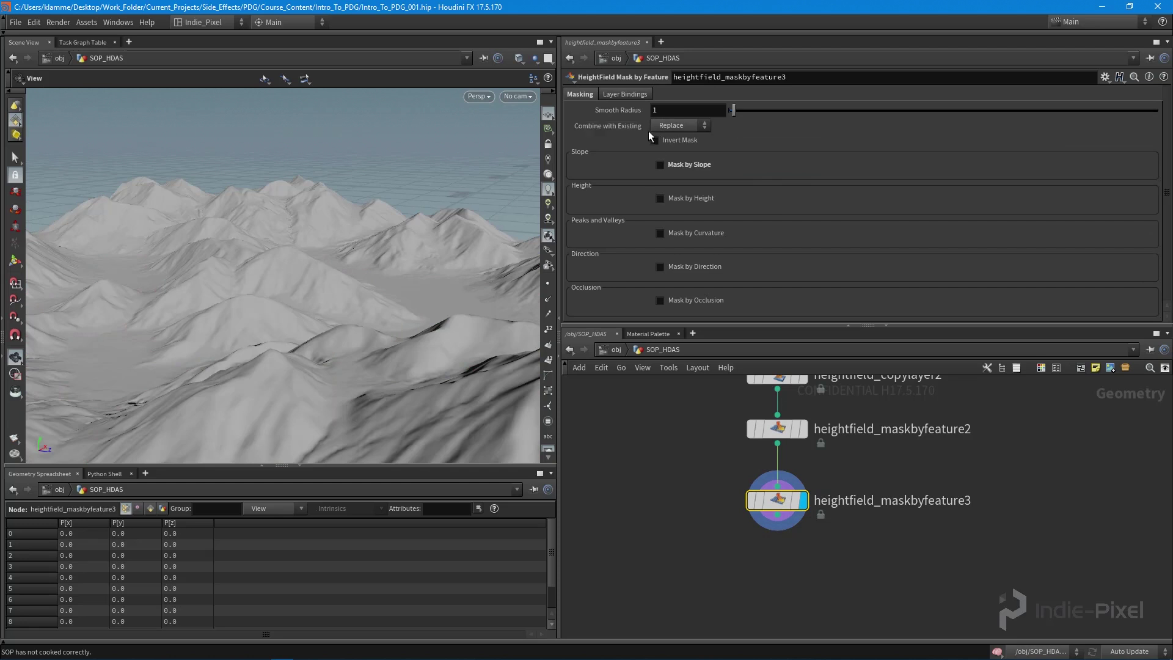
pyautogui.click(675, 128)
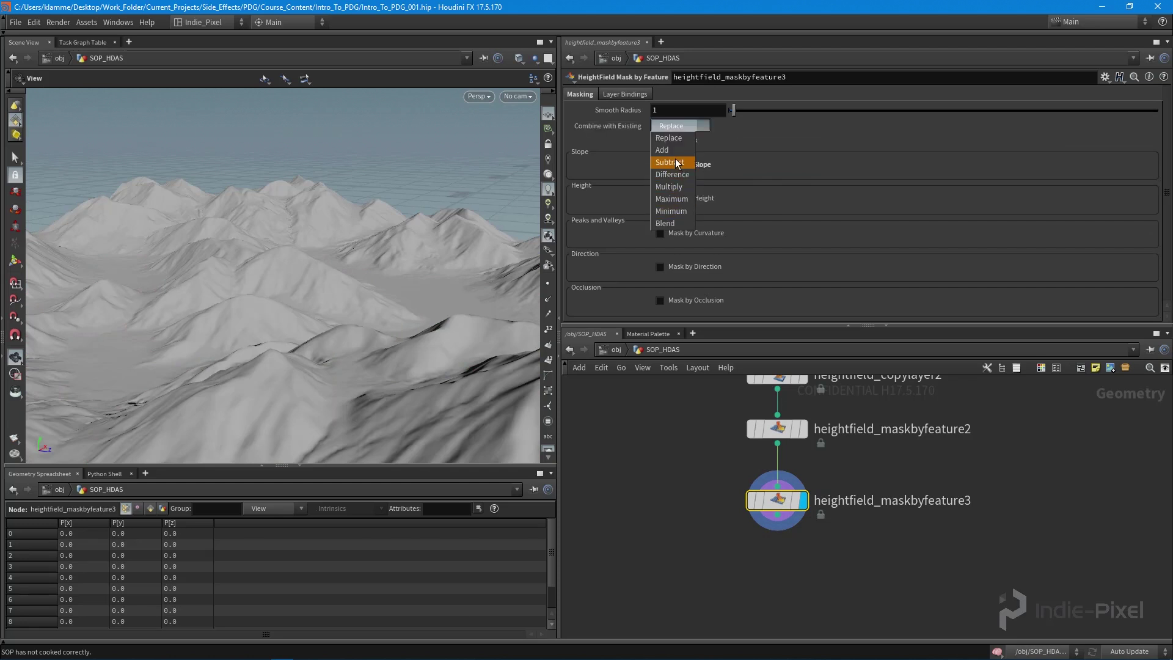
pyautogui.click(674, 160)
pyautogui.click(693, 197)
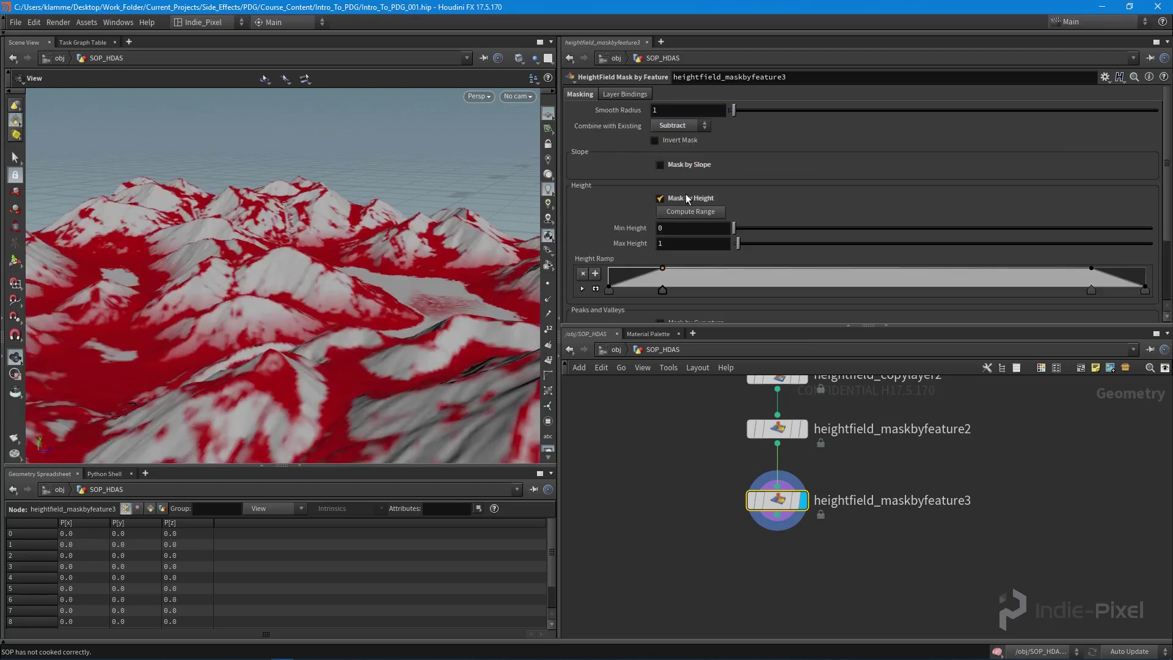
pyautogui.scroll(-2, 819, 176)
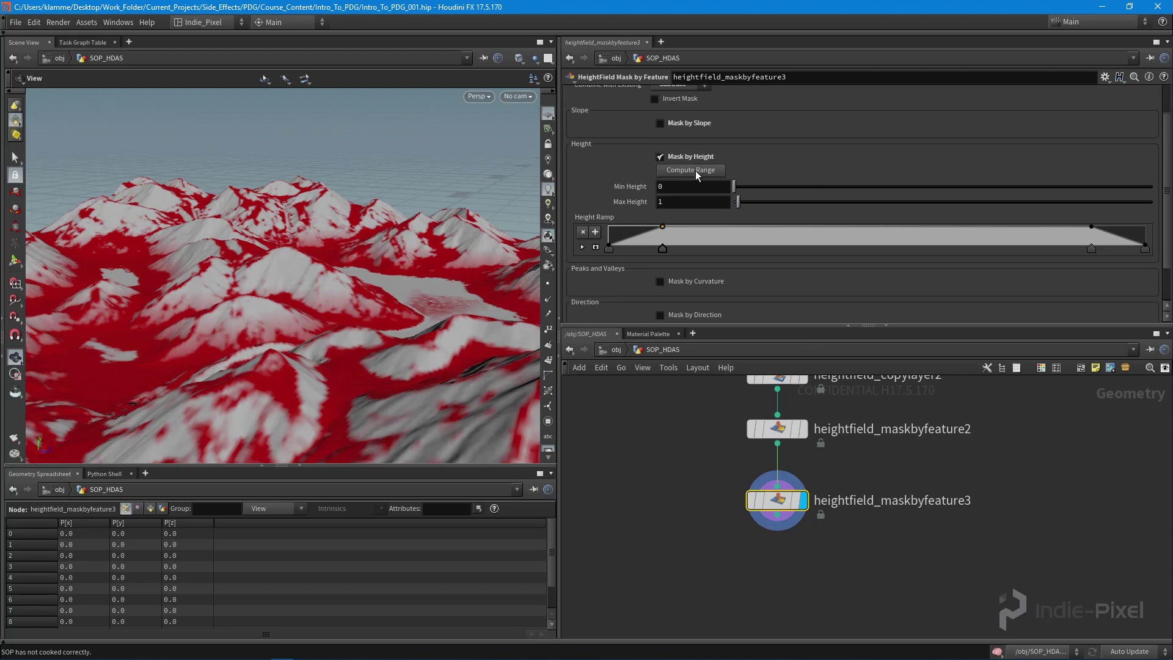
# - Compute the height range, set Min Height 0, drop the last ramp key, and set Max Height 100
pyautogui.click(692, 171)
pyautogui.doubleClick(707, 186)
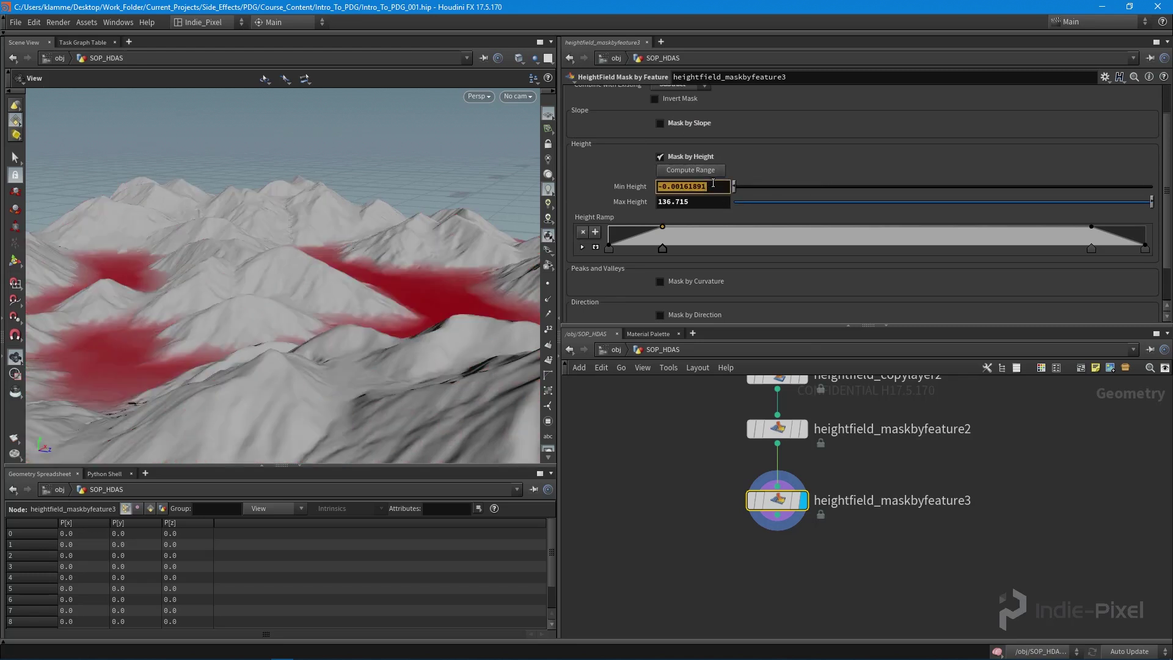
pyautogui.write('0')
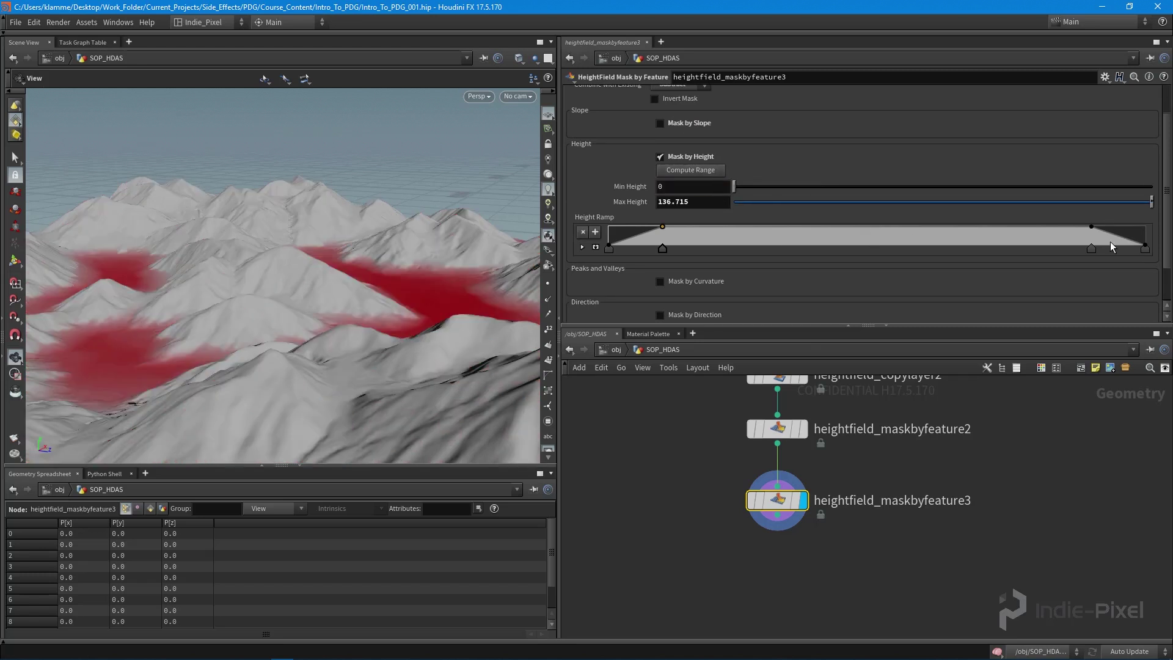
pyautogui.moveTo(1148, 252); pyautogui.dragTo(1157, 321)
pyautogui.moveTo(1151, 202)
pyautogui.mouseDown()
pyautogui.moveTo(916, 202)
pyautogui.moveTo(1150, 202)
pyautogui.mouseUp()
# - Raise Min Height to 24.7 and shift the Height Ramp keys to the right
pyautogui.moveTo(733, 187); pyautogui.dragTo(932, 193)
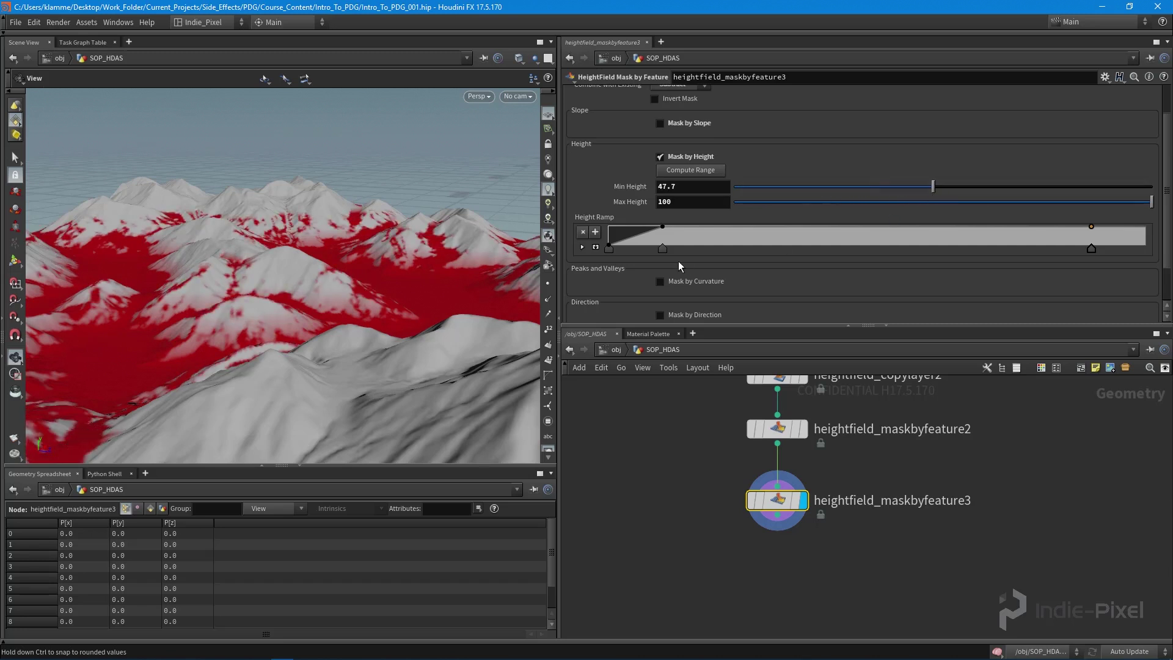
pyautogui.moveTo(667, 245); pyautogui.dragTo(877, 247)
pyautogui.moveTo(937, 190); pyautogui.dragTo(824, 196)
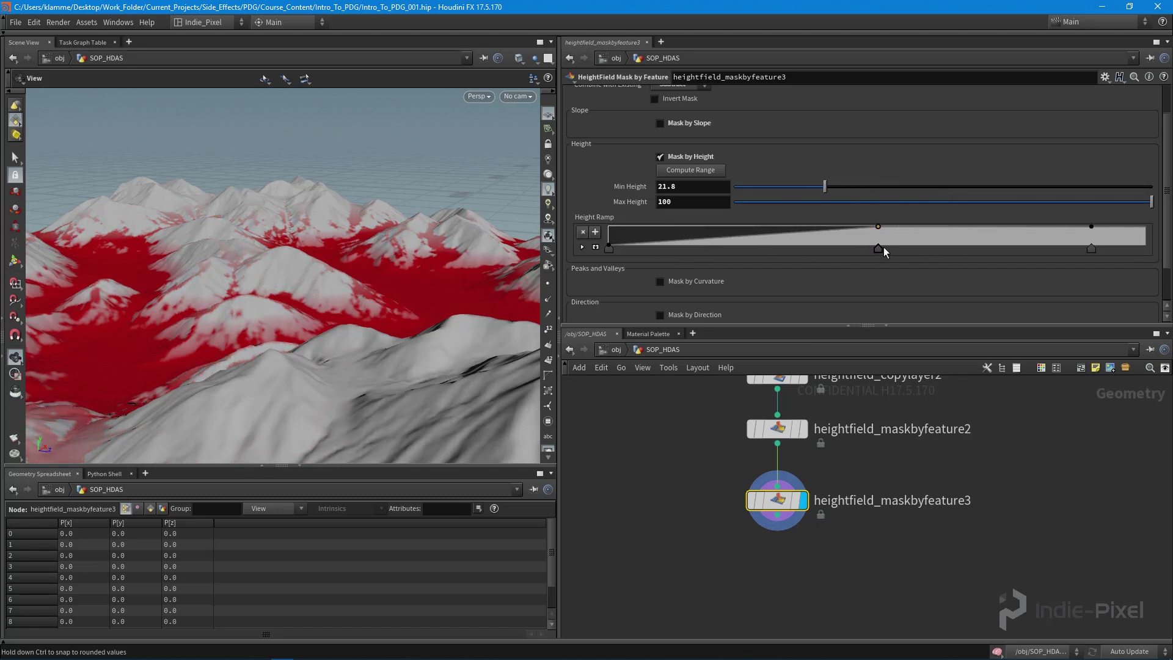
pyautogui.moveTo(880, 251); pyautogui.dragTo(1008, 248)
pyautogui.moveTo(1091, 248); pyautogui.dragTo(1145, 248)
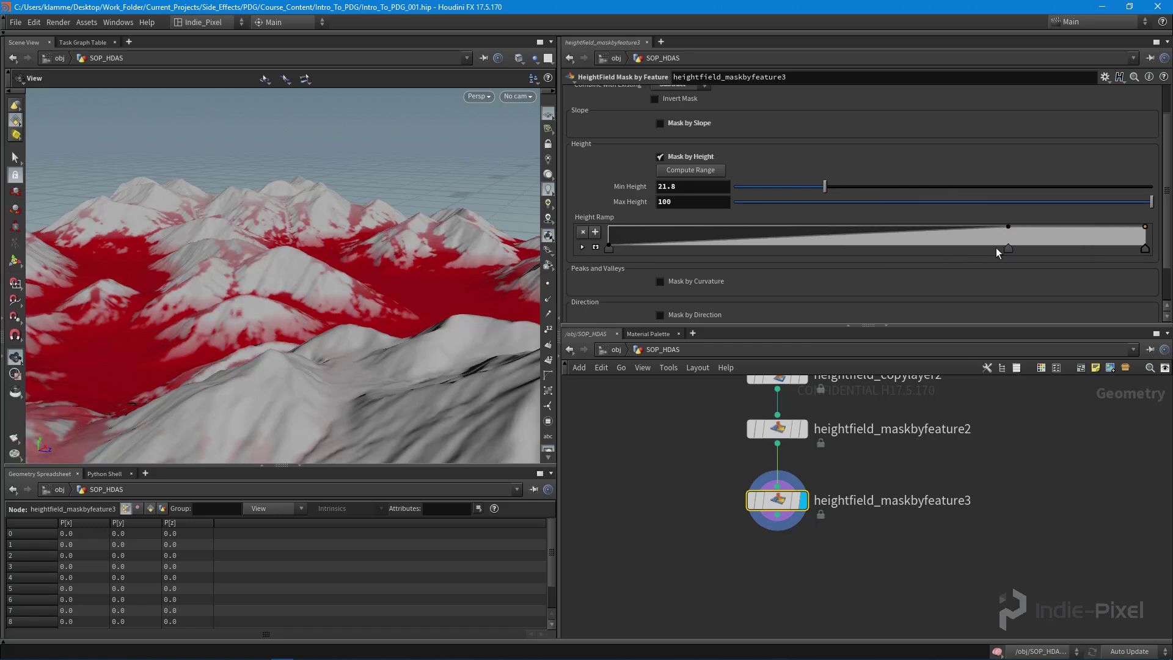
pyautogui.moveTo(262, 268); pyautogui.dragTo(232, 282)
pyautogui.moveTo(826, 191)
pyautogui.mouseDown()
pyautogui.moveTo(804, 191)
pyautogui.moveTo(1007, 195)
pyautogui.moveTo(751, 194)
pyautogui.moveTo(837, 189)
pyautogui.mouseUp()
pyautogui.moveTo(232, 287); pyautogui.dragTo(260, 225)
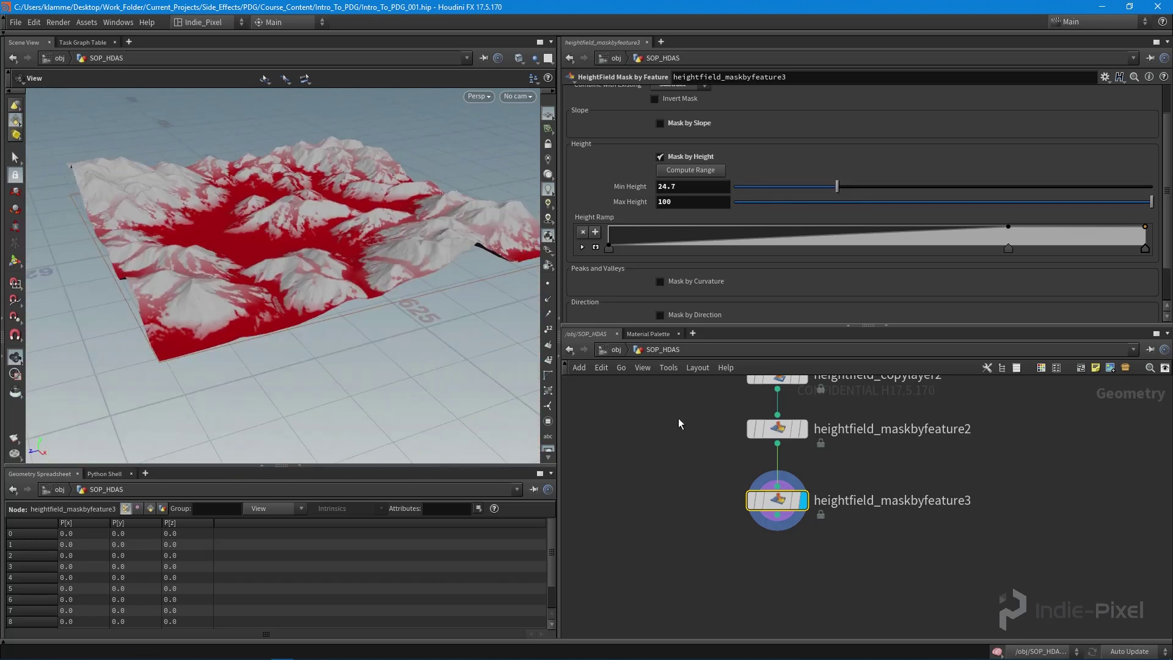
pyautogui.moveTo(783, 515); pyautogui.dragTo(782, 496)
pyautogui.moveTo(780, 544); pyautogui.dragTo(783, 523, button='middle')
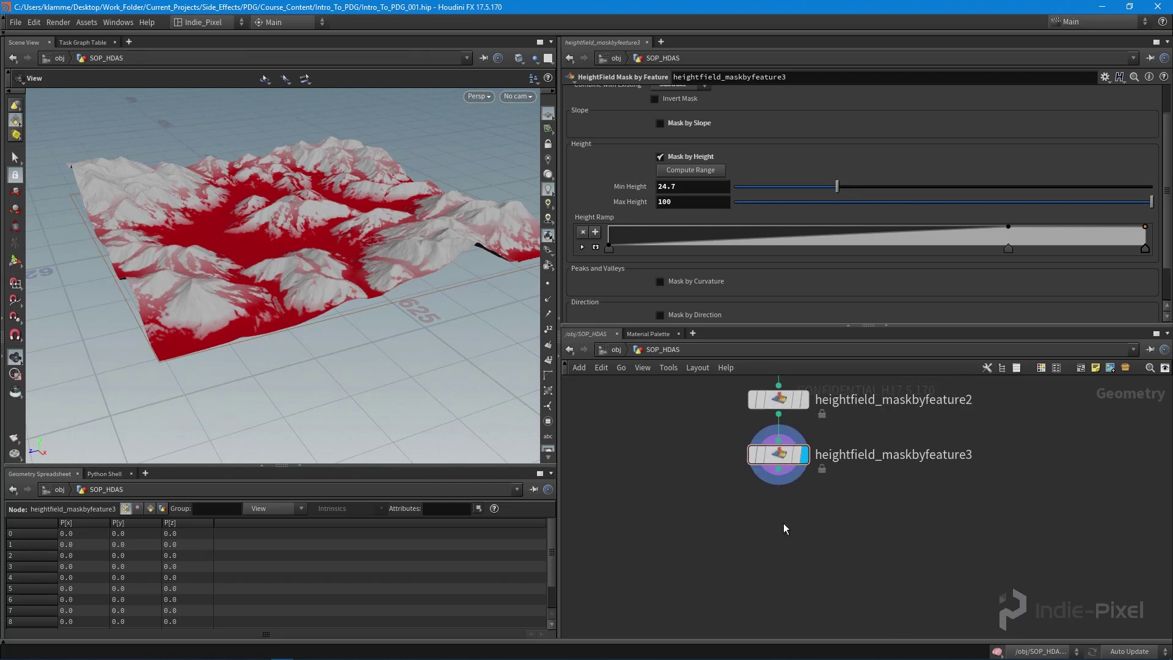
# - Add a HeightField Copy Layer node wired under heightfield_maskbyfeature3 and display it
pyautogui.press('Tab')
pyautogui.write('copy')
pyautogui.press('Down')
pyautogui.press('Down')
pyautogui.press('Down')
pyautogui.press('Down')
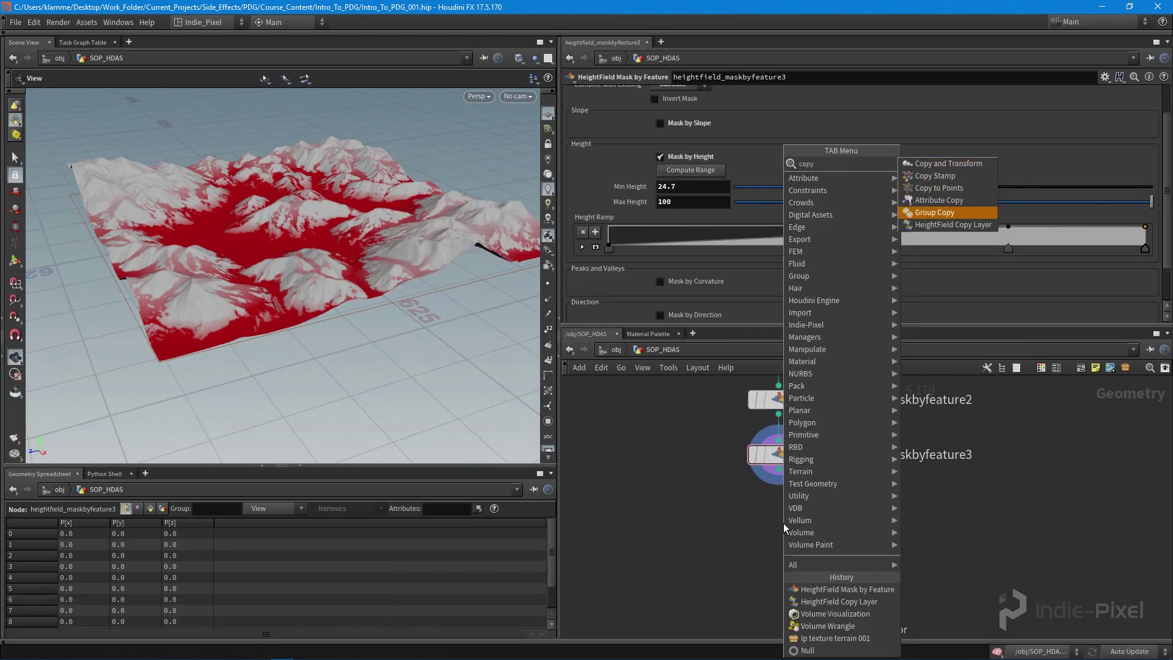
pyautogui.press('Return')
pyautogui.click(783, 523)
pyautogui.scroll(3, 758, 492)
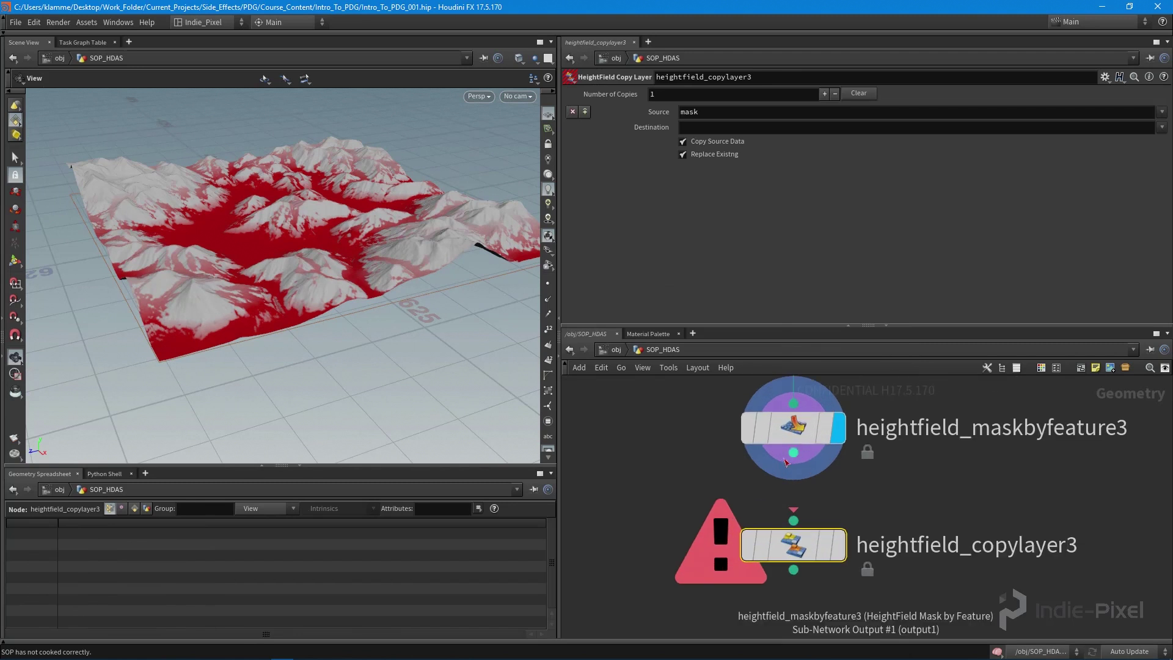
pyautogui.click(793, 520)
pyautogui.click(793, 452)
pyautogui.click(838, 545)
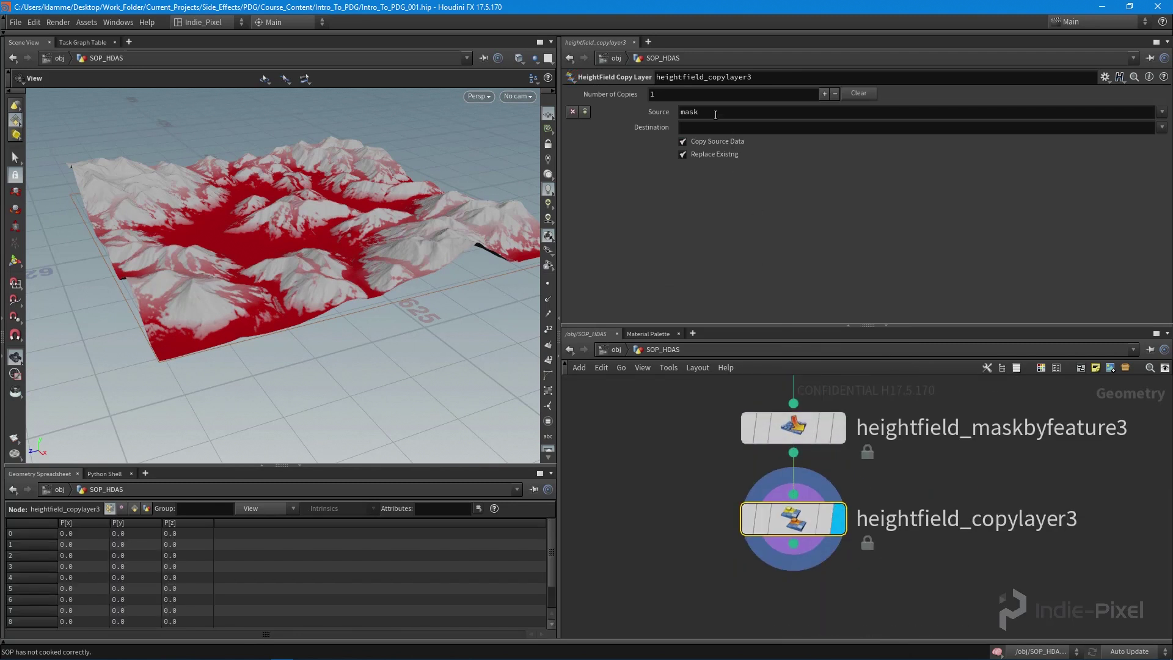
# - Set heightfield_copylayer3's Destination layer to grass
pyautogui.click(739, 125)
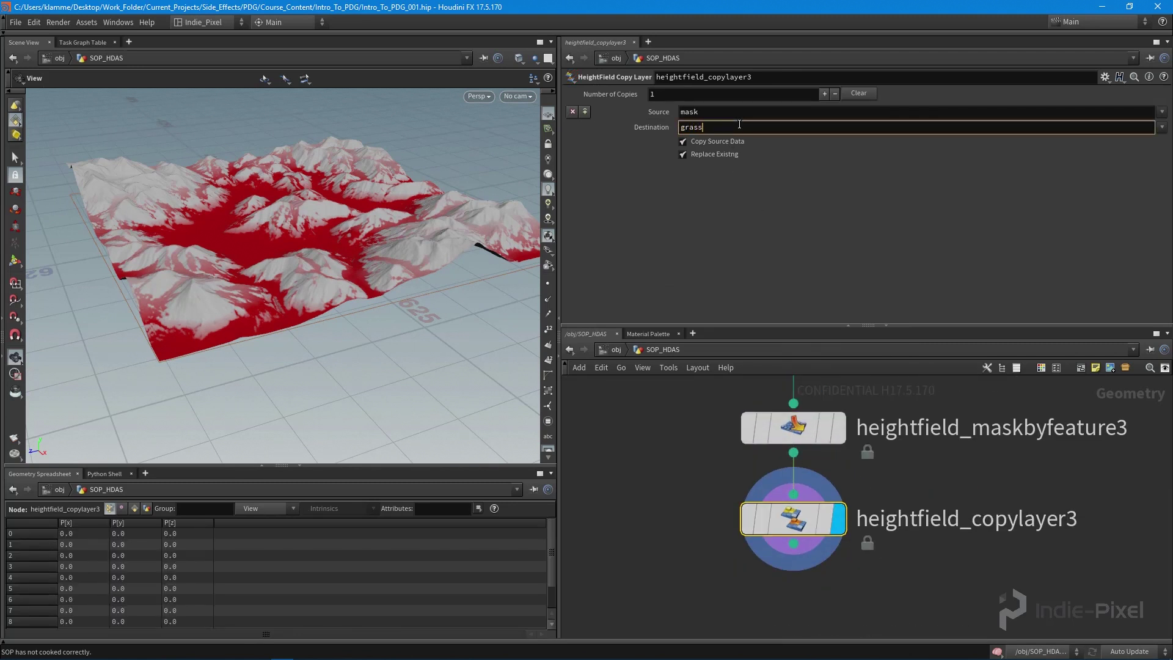
pyautogui.press('Return')
pyautogui.middleClick(794, 522)
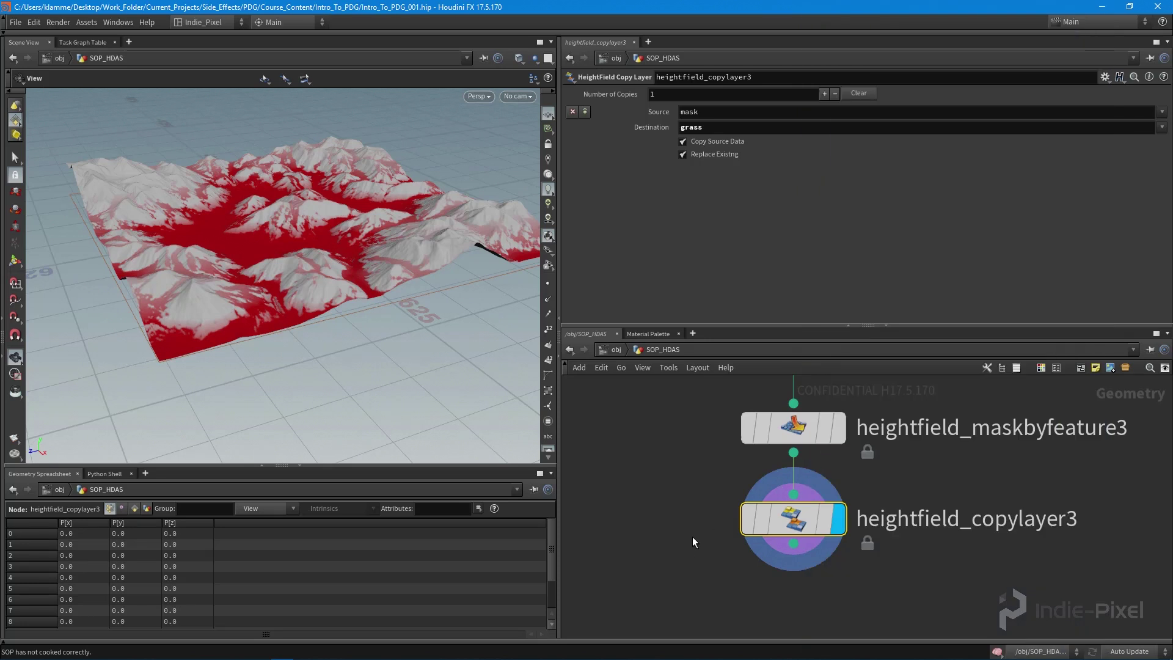
pyautogui.moveTo(692, 536); pyautogui.dragTo(777, 455, button='middle')
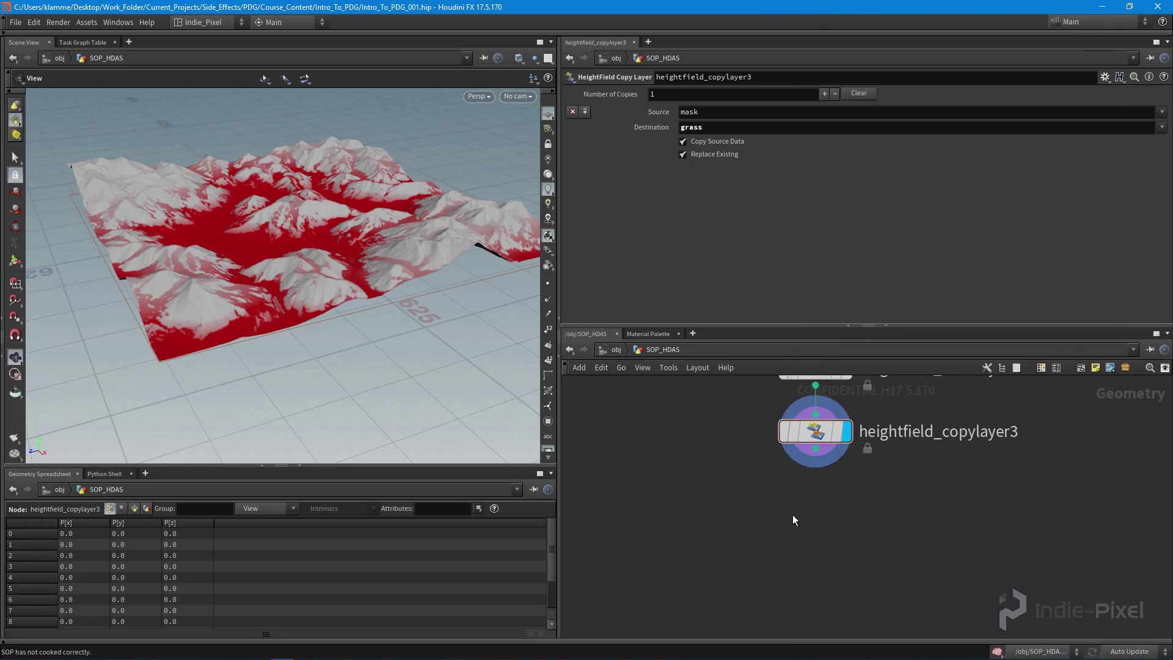
# - Add a HeightField Mask Clear node wired below heightfield_copylayer3 and make it the displayed node
pyautogui.press('Tab')
pyautogui.write('clear')
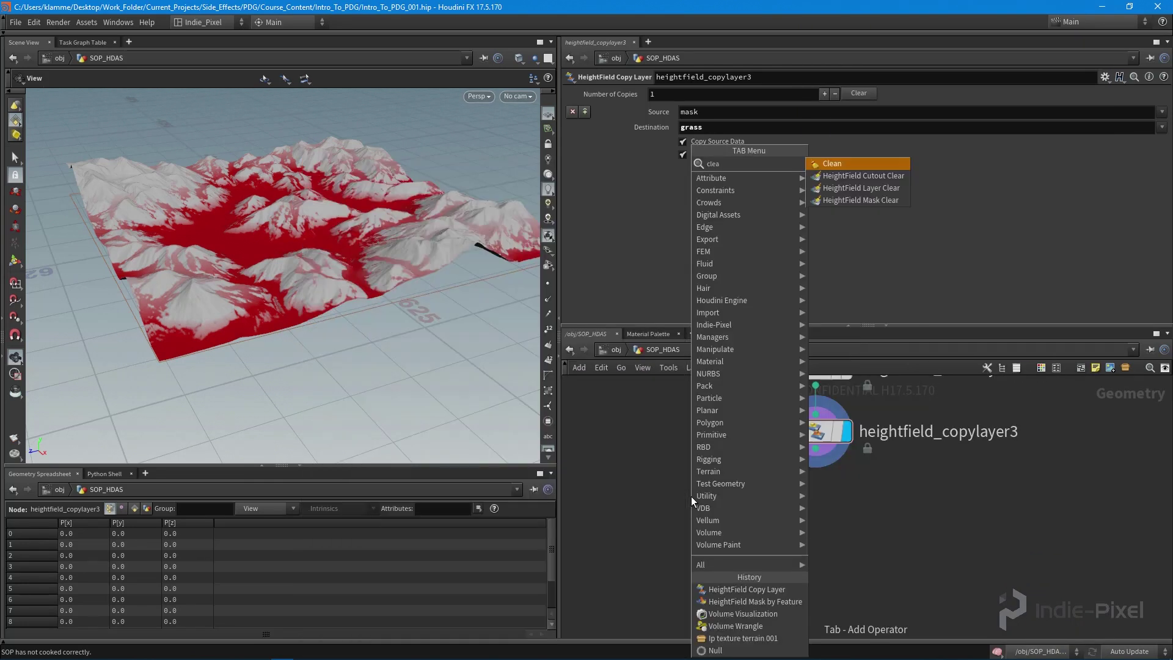
pyautogui.press('Down')
pyautogui.press('Down')
pyautogui.press('Return')
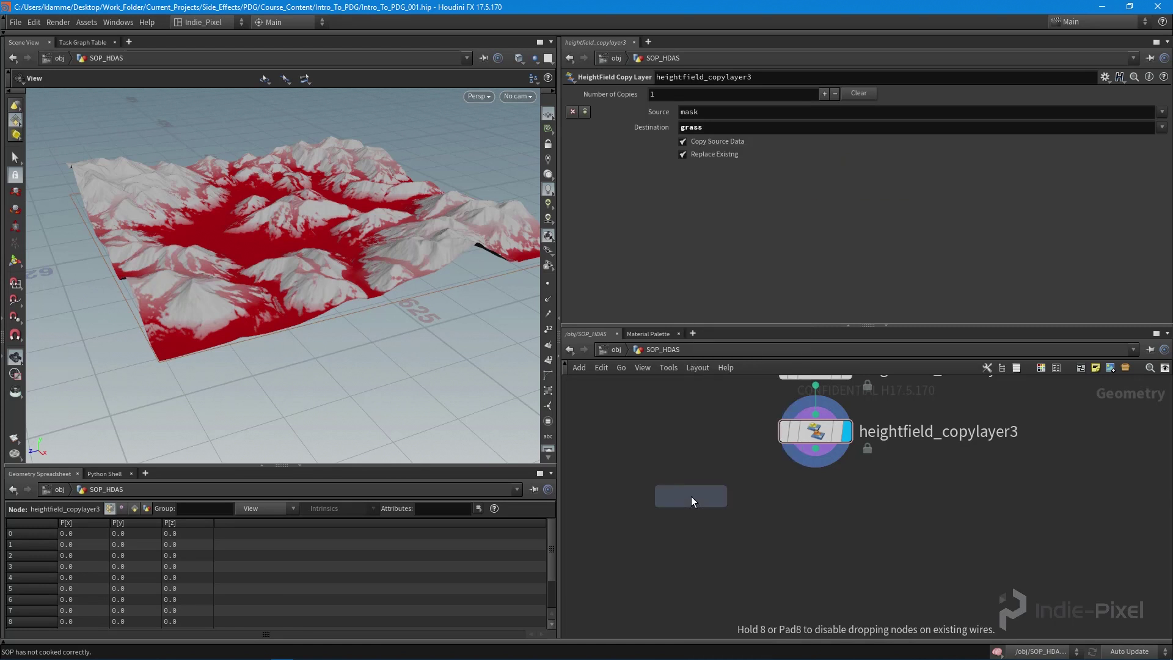
pyautogui.click(815, 511)
pyautogui.moveTo(815, 453); pyautogui.dragTo(815, 493)
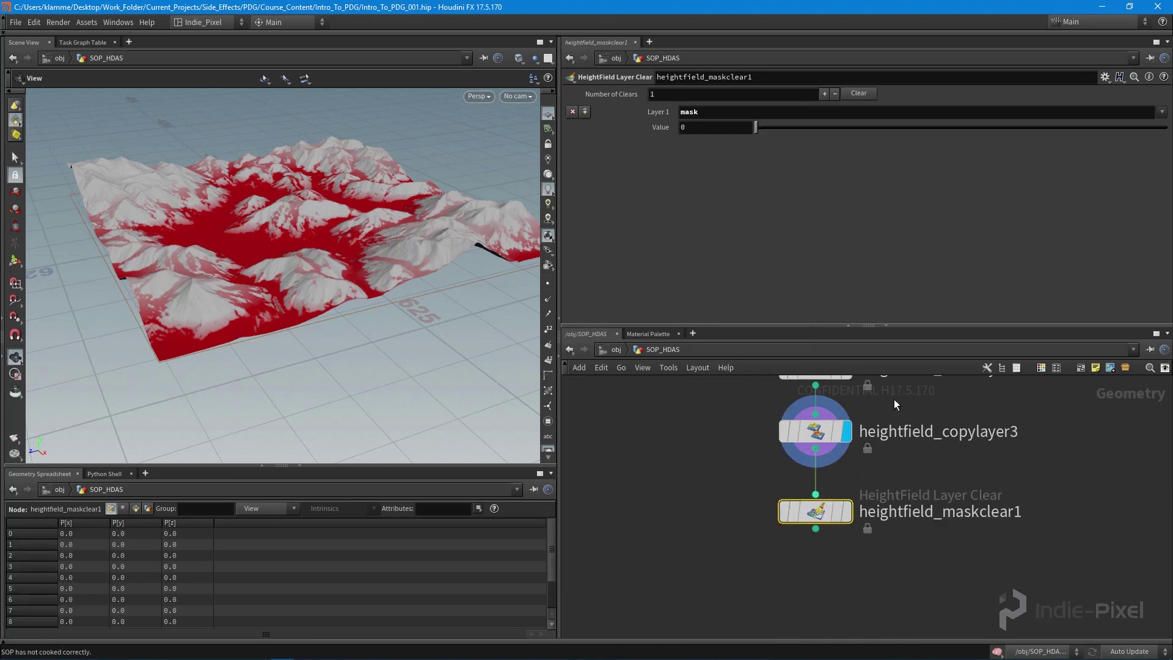
pyautogui.moveTo(938, 323); pyautogui.dragTo(939, 178)
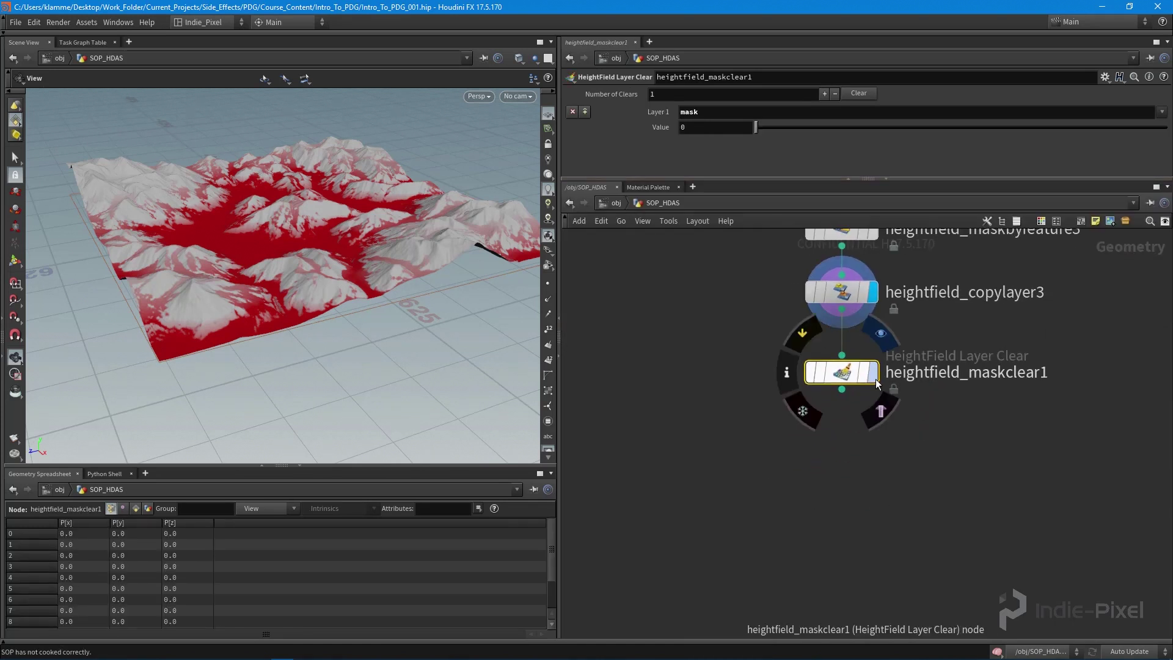
pyautogui.press('r')
pyautogui.moveTo(318, 220); pyautogui.dragTo(269, 229)
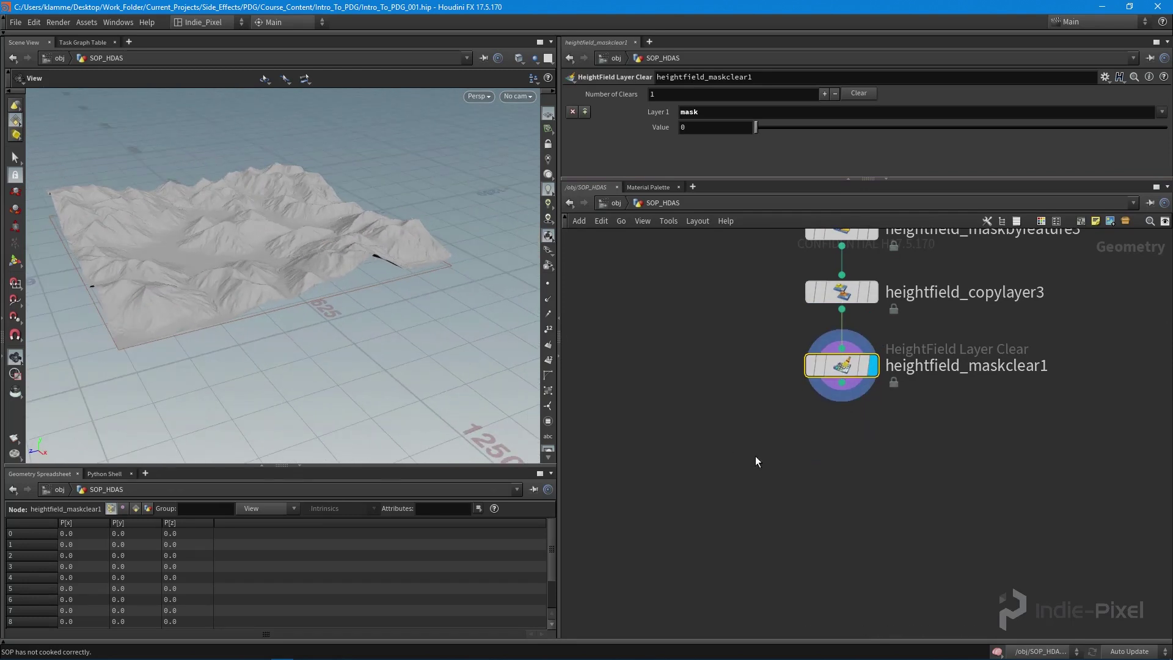
# - Place an Attribute Create node from the Attribute operator category
pyautogui.press('Tab')
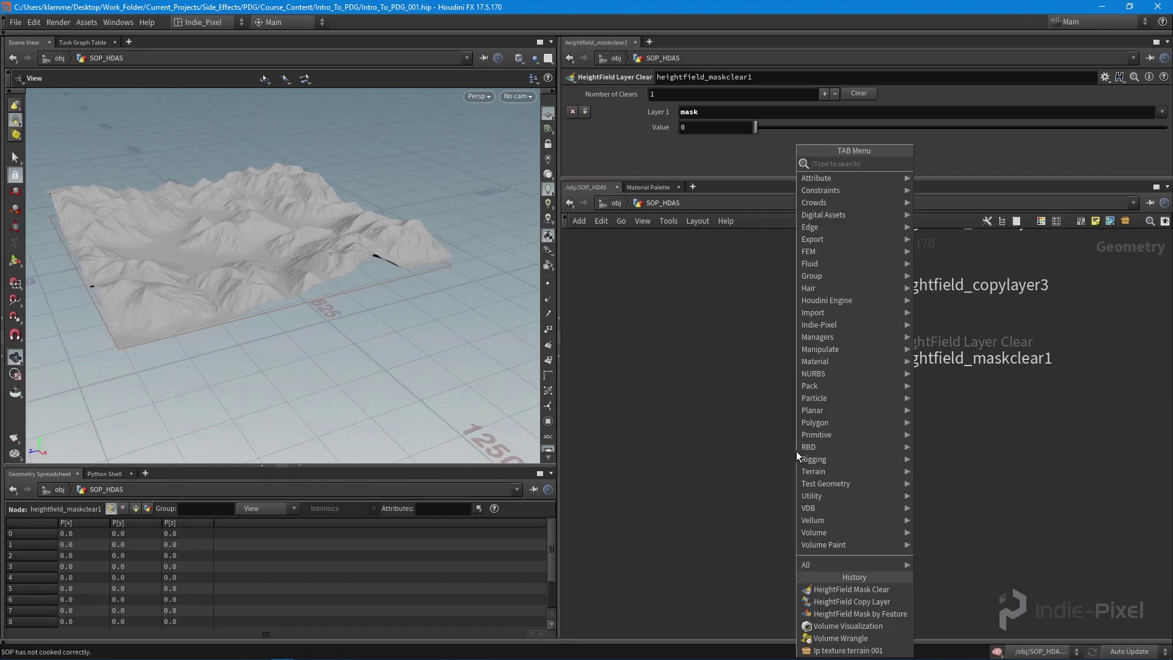
pyautogui.write('attr')
pyautogui.press('Escape')
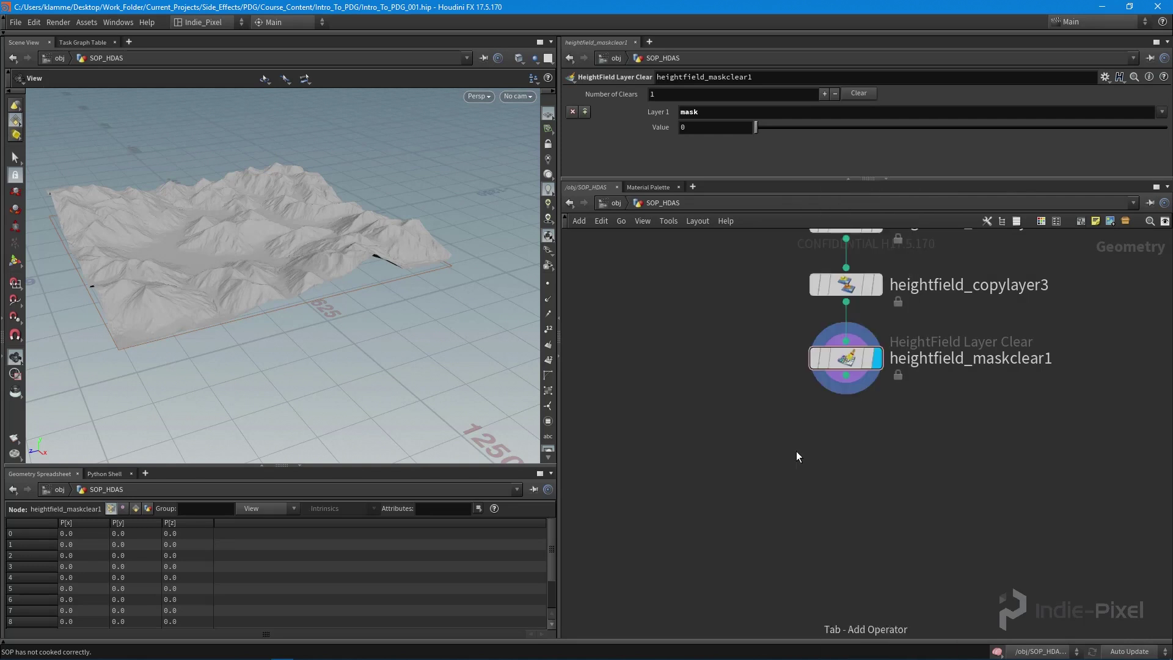
pyautogui.press('Tab')
pyautogui.press('Right')
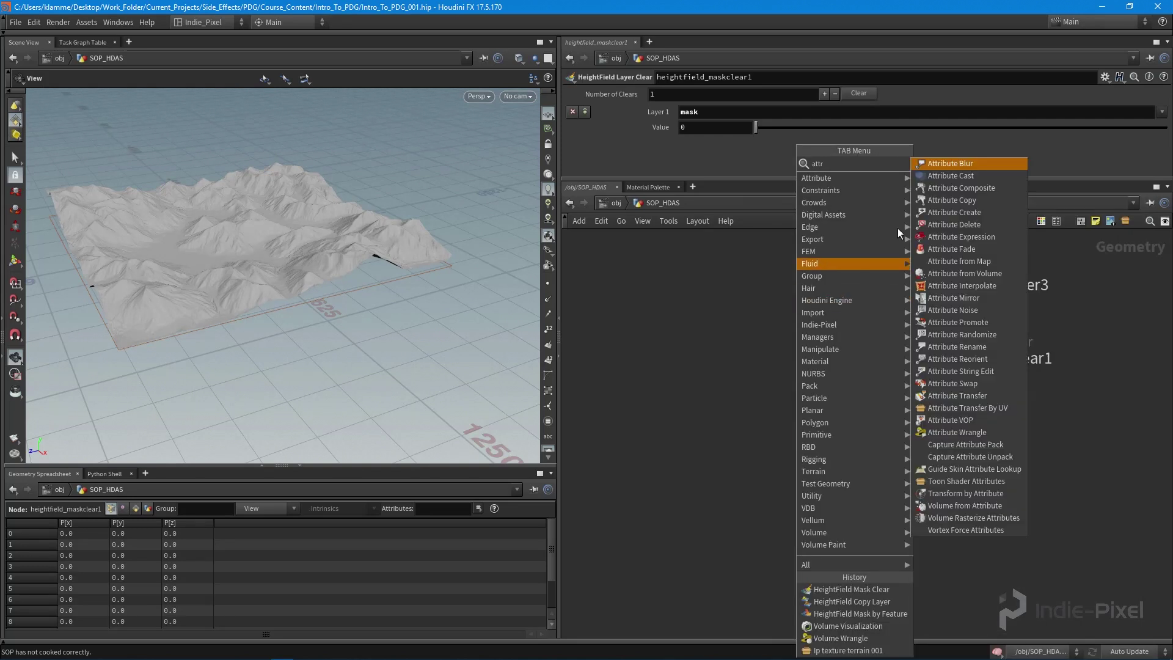
pyautogui.click(953, 212)
pyautogui.click(850, 490)
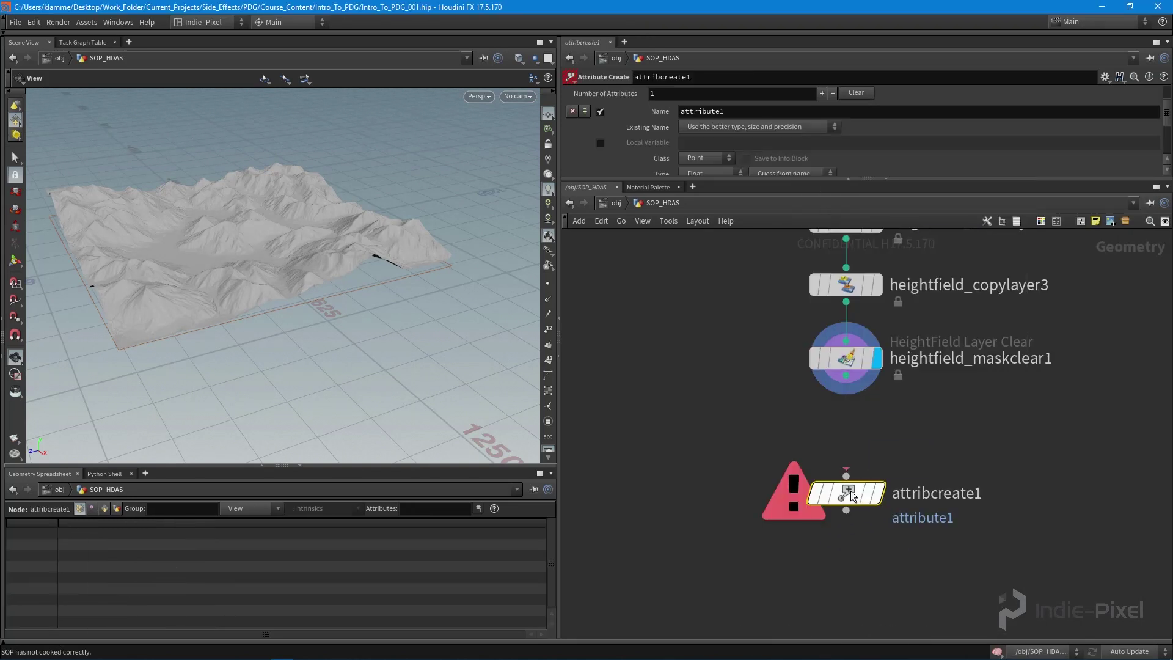
# - Rename it base_texture, wire heightfield_maskclear1 into it, and display it
pyautogui.doubleClick(940, 425)
pyautogui.write('base_texture')
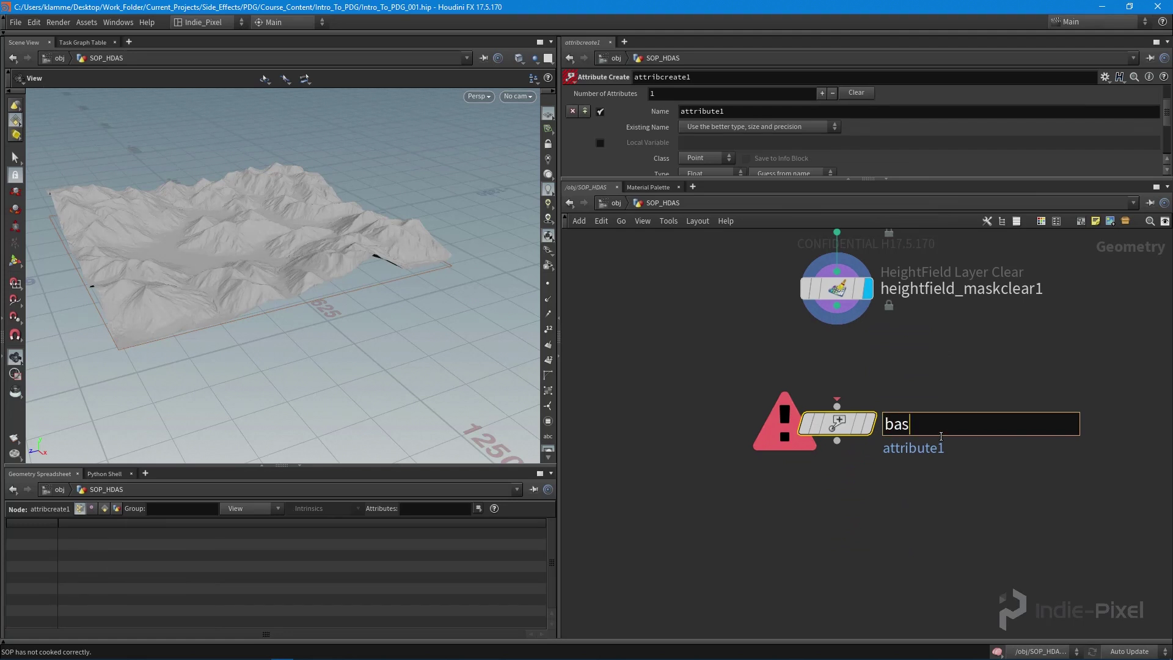
pyautogui.press('Return')
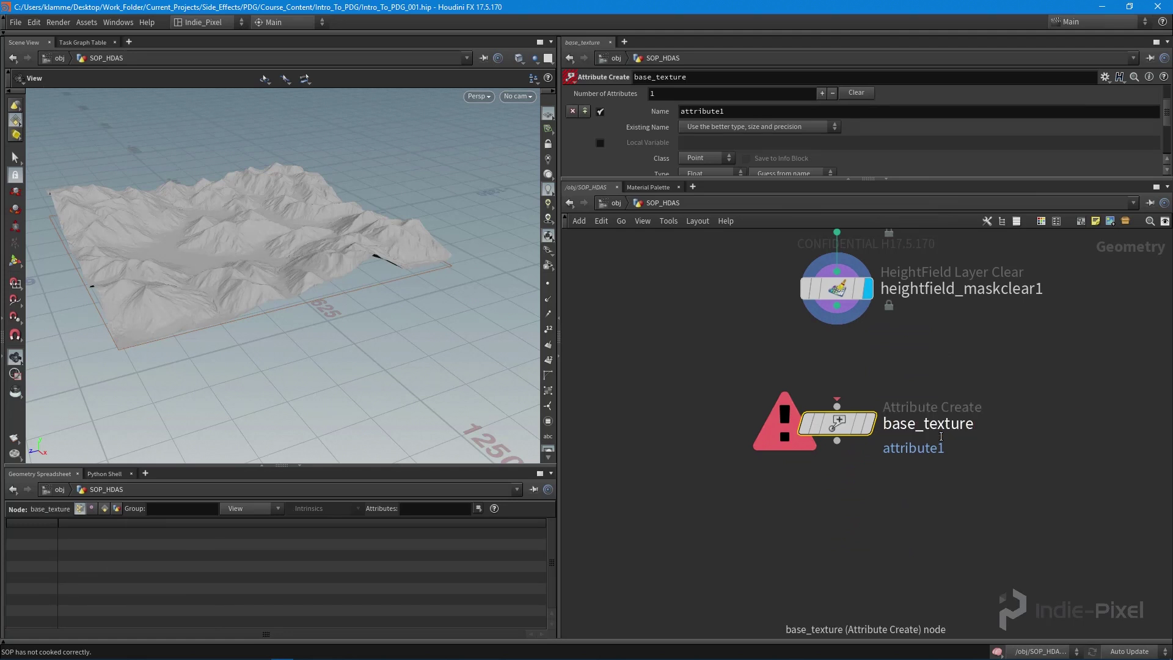
pyautogui.click(837, 305)
pyautogui.click(837, 406)
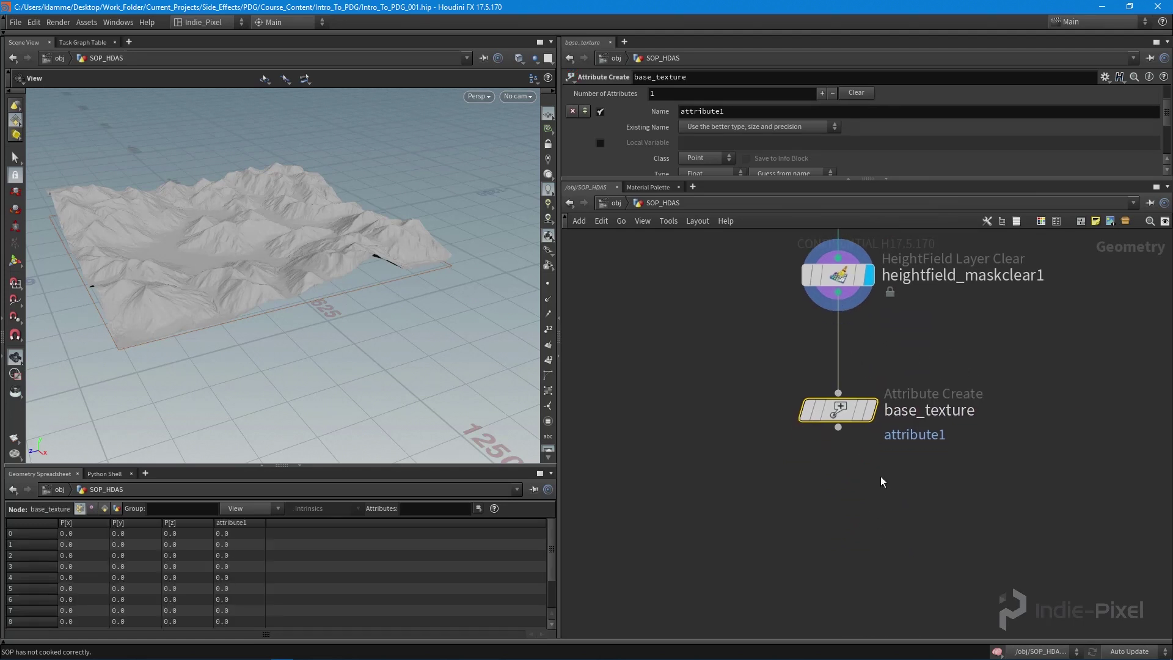
pyautogui.click(869, 409)
pyautogui.moveTo(838, 411); pyautogui.dragTo(838, 381)
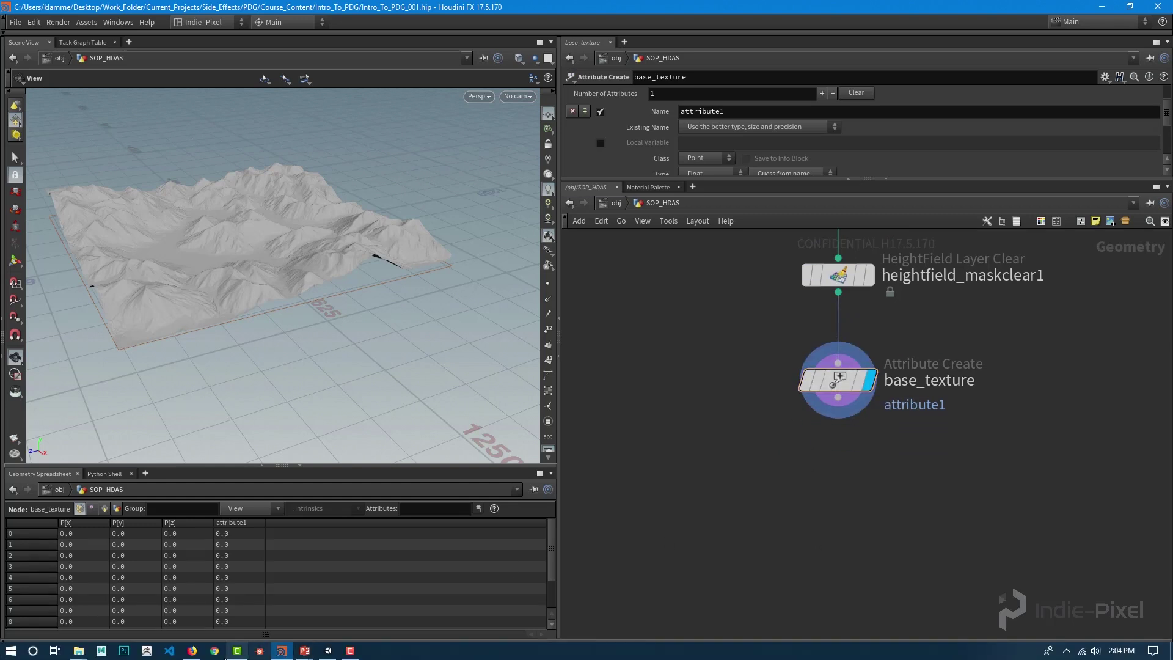
pyautogui.click(192, 650)
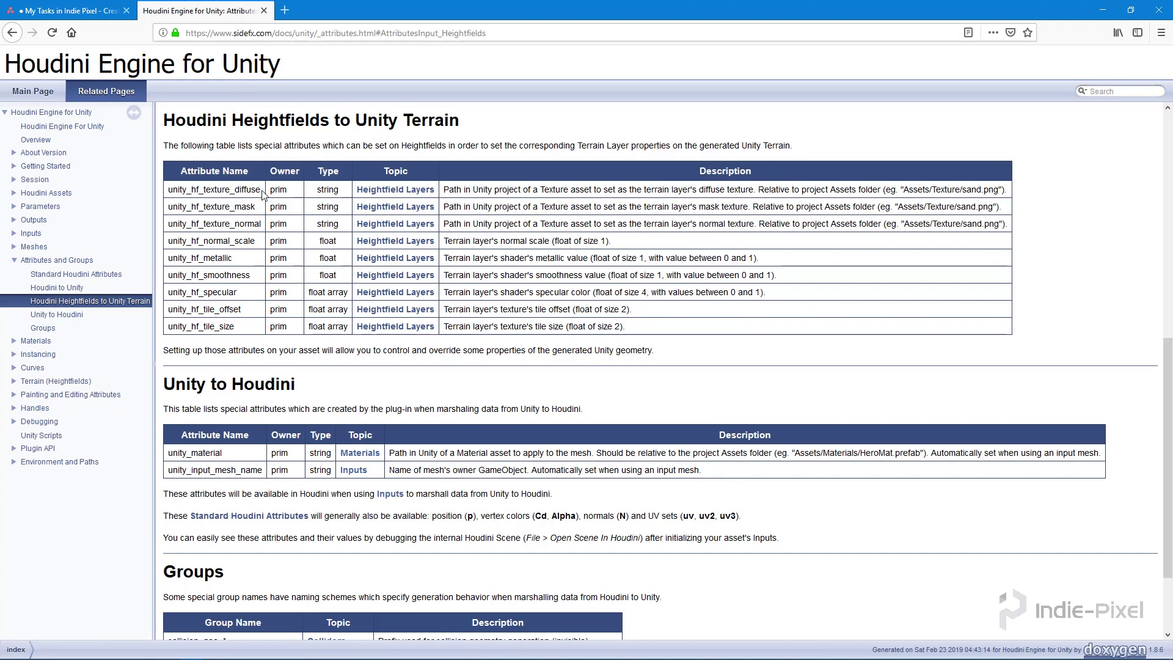
# - Select the unity_hf_texture_diffuse name in the docs' Attribute Name column to copy it
pyautogui.moveTo(263, 194); pyautogui.dragTo(169, 196)
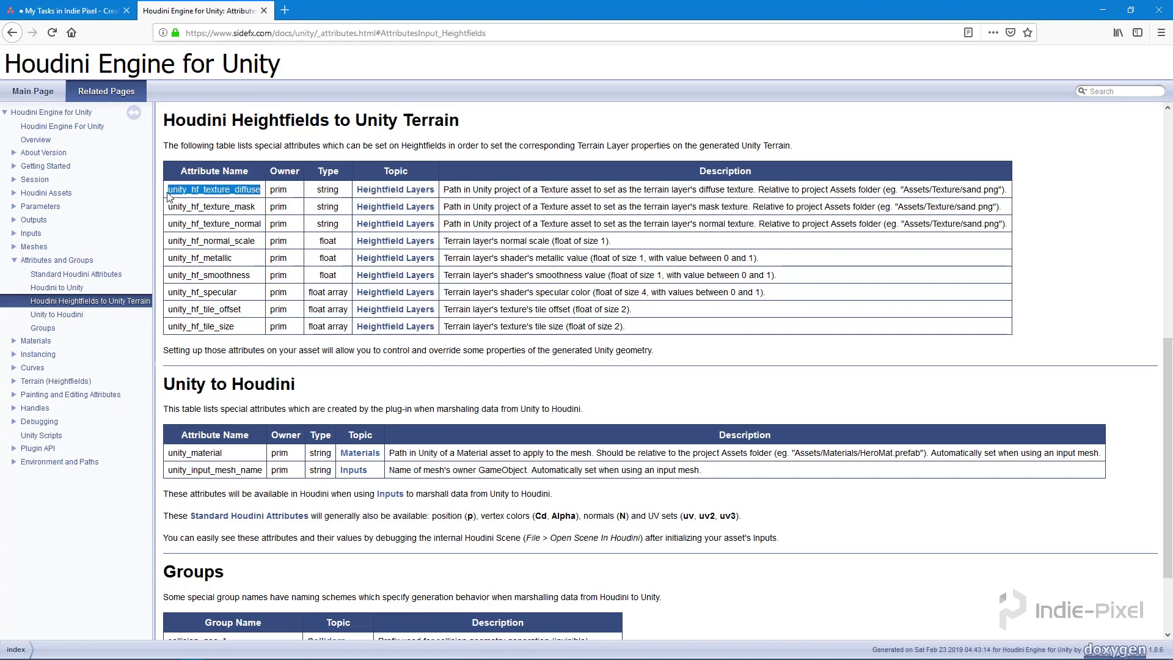
pyautogui.click(264, 193)
pyautogui.moveTo(263, 194); pyautogui.dragTo(164, 199)
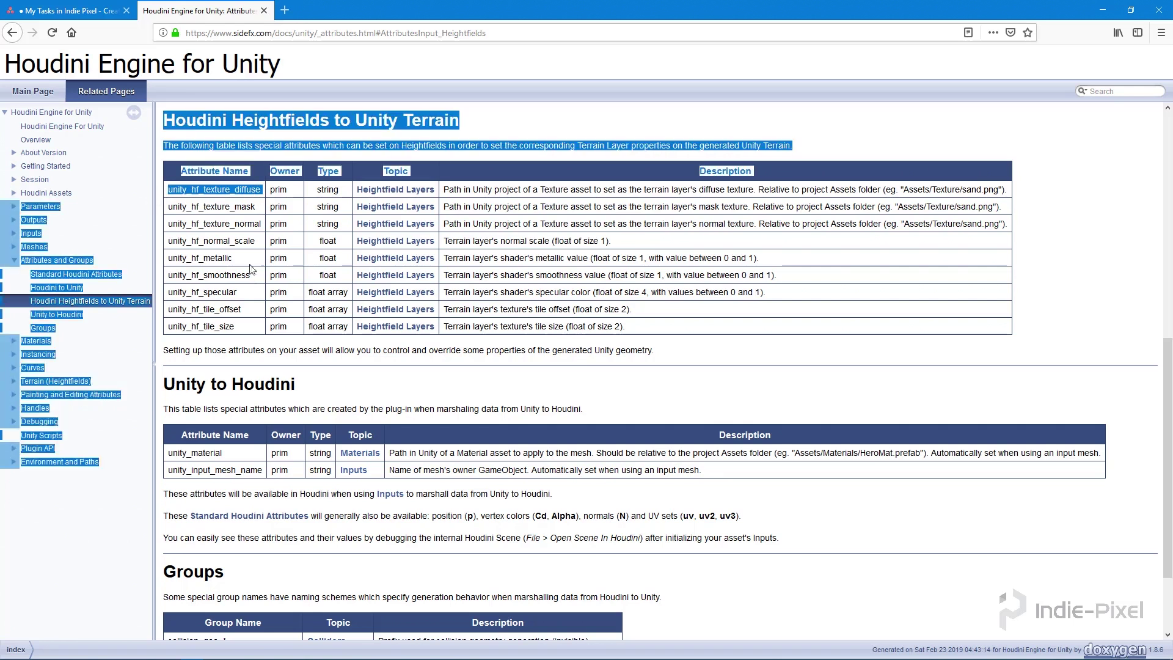
pyautogui.moveTo(255, 327); pyautogui.dragTo(169, 332)
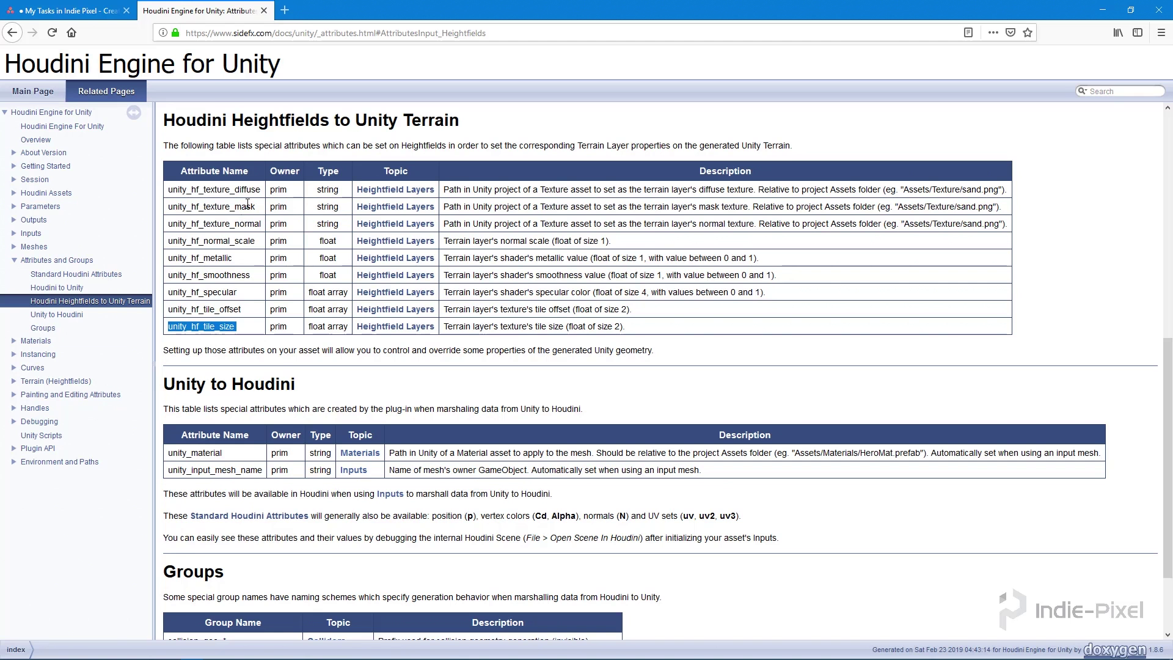
pyautogui.moveTo(262, 191); pyautogui.dragTo(176, 203)
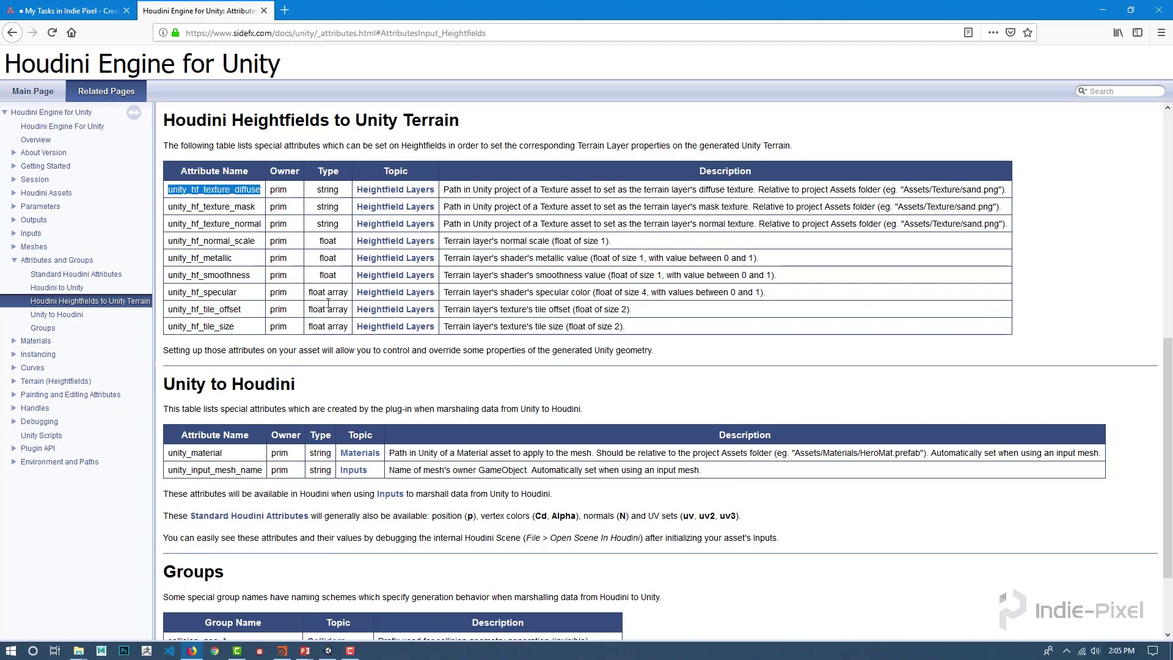
pyautogui.moveTo(290, 194); pyautogui.dragTo(183, 122)
pyautogui.click(243, 187)
pyautogui.moveTo(260, 190); pyautogui.dragTo(169, 194)
pyautogui.hotkey('ctrl', 'c')
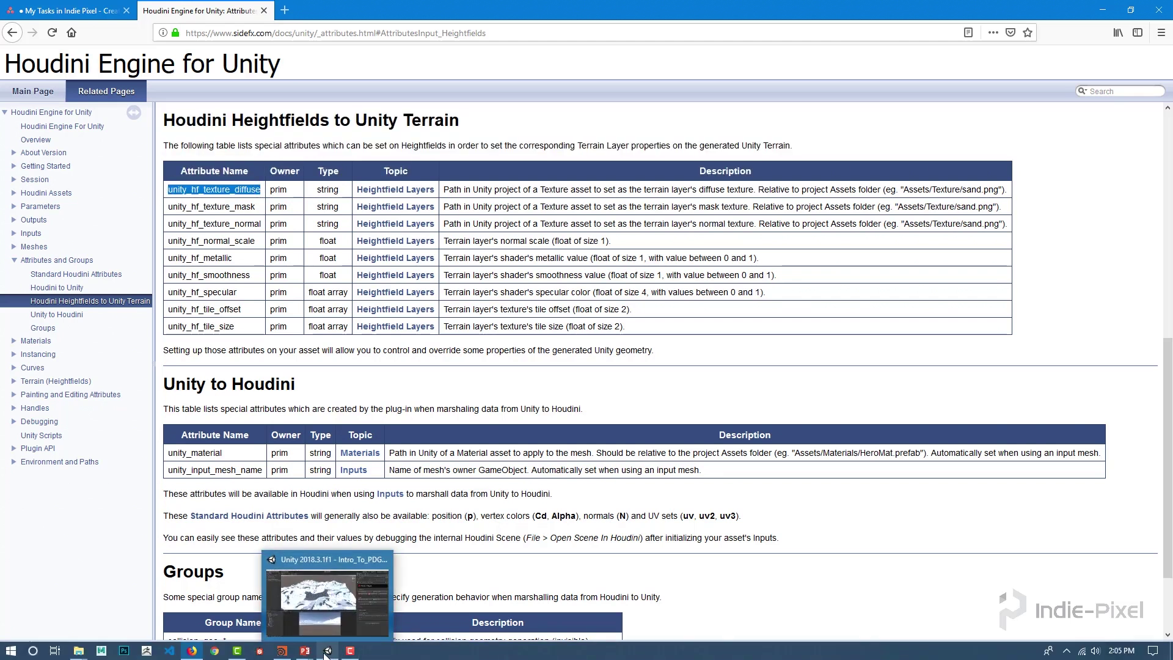
# - Paste unity_hf_texture_diffuse as base_texture's attribute name
pyautogui.click(273, 610)
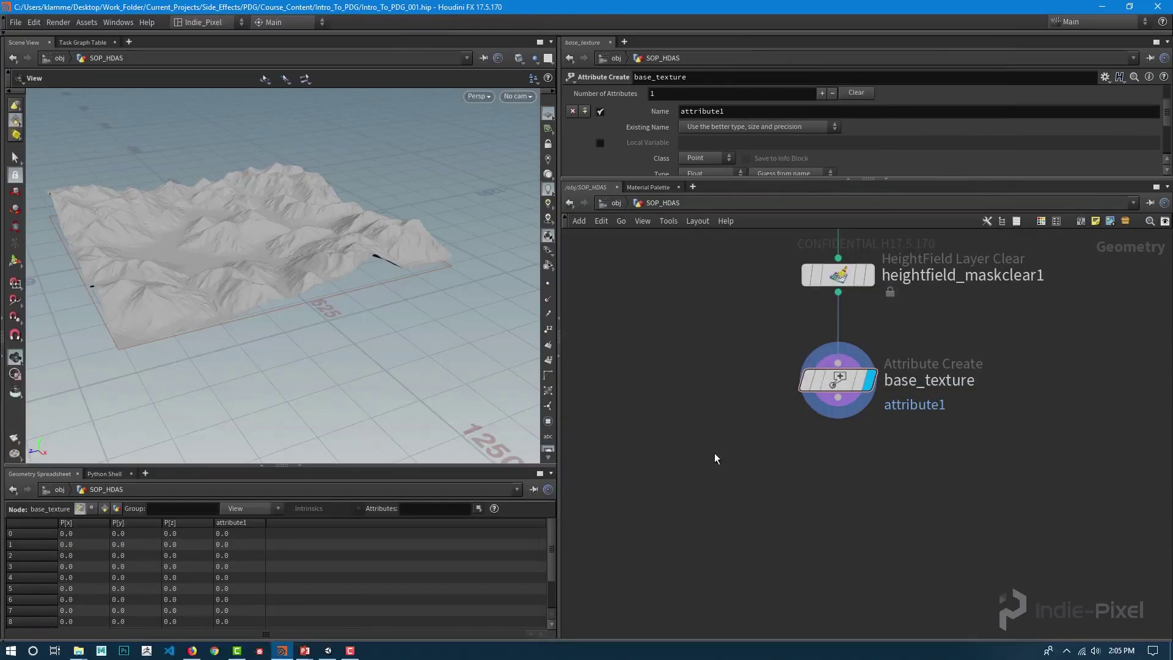
pyautogui.scroll(-2, 770, 469)
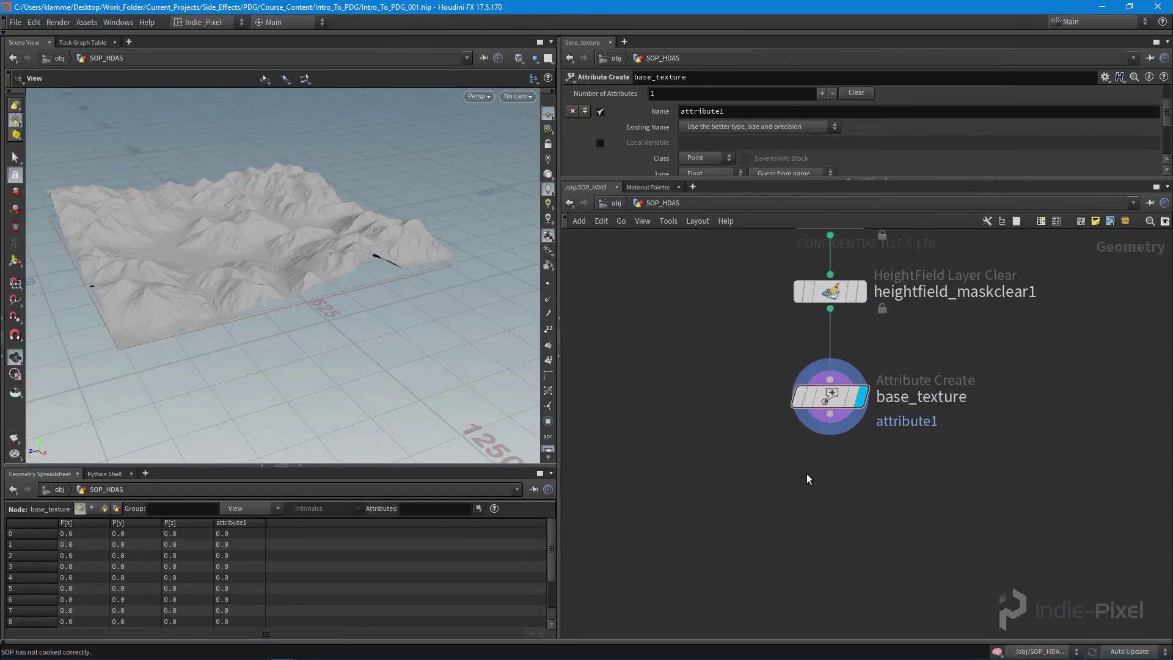
pyautogui.doubleClick(759, 117)
pyautogui.hotkey('ctrl', 'v')
pyautogui.press('Return')
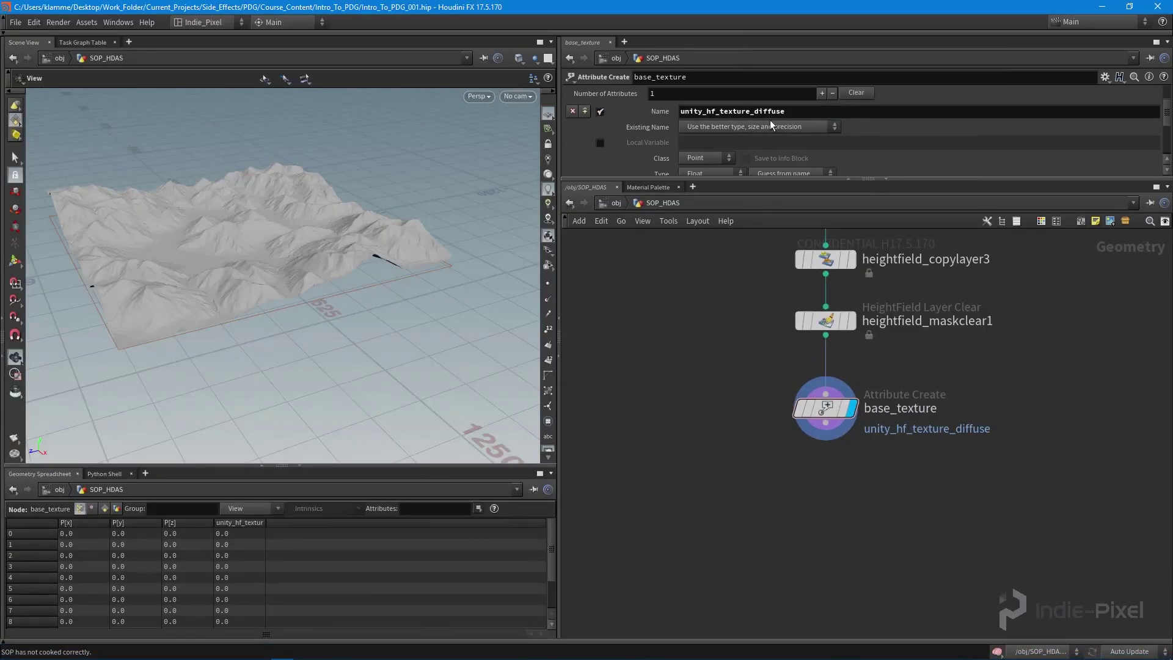
pyautogui.moveTo(794, 116); pyautogui.dragTo(669, 113)
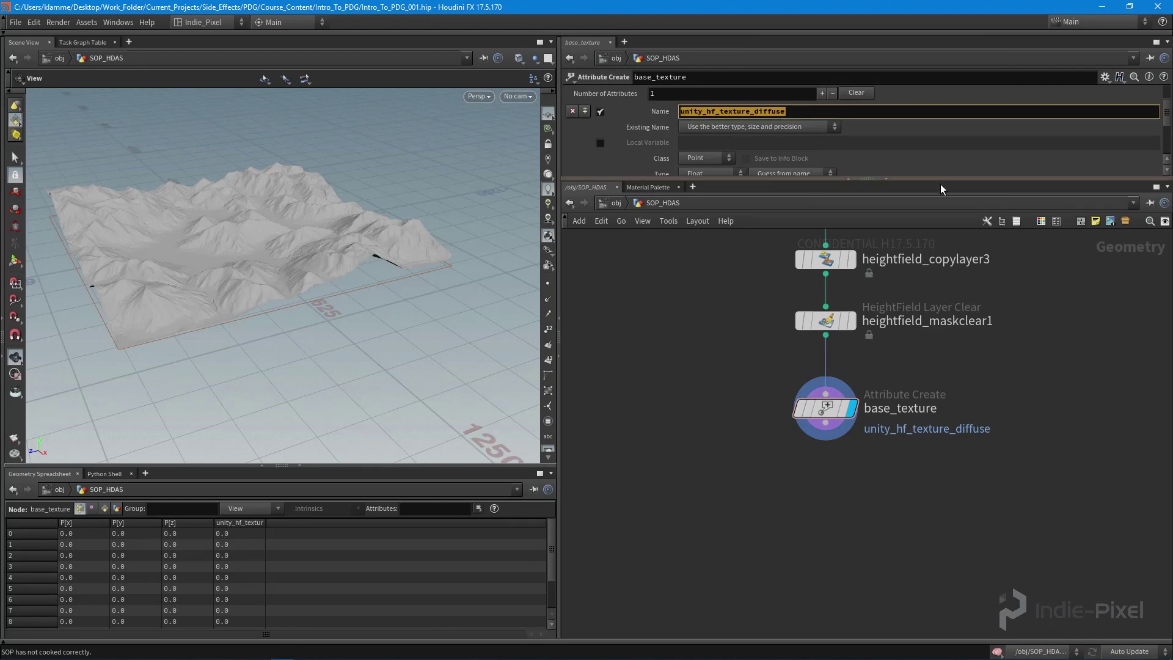
# - Set the attribute's Class to Primitive and Type to String, then insert a second attribute
pyautogui.moveTo(928, 179); pyautogui.dragTo(927, 324)
pyautogui.click(697, 203)
pyautogui.click(699, 228)
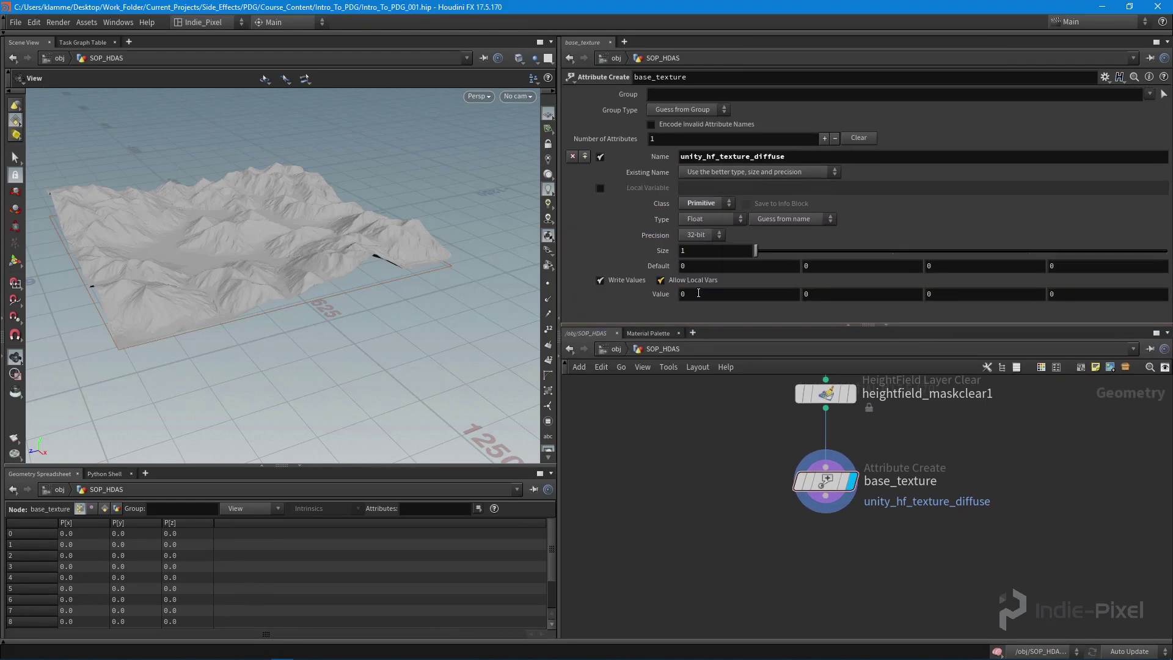
pyautogui.click(709, 221)
pyautogui.click(706, 270)
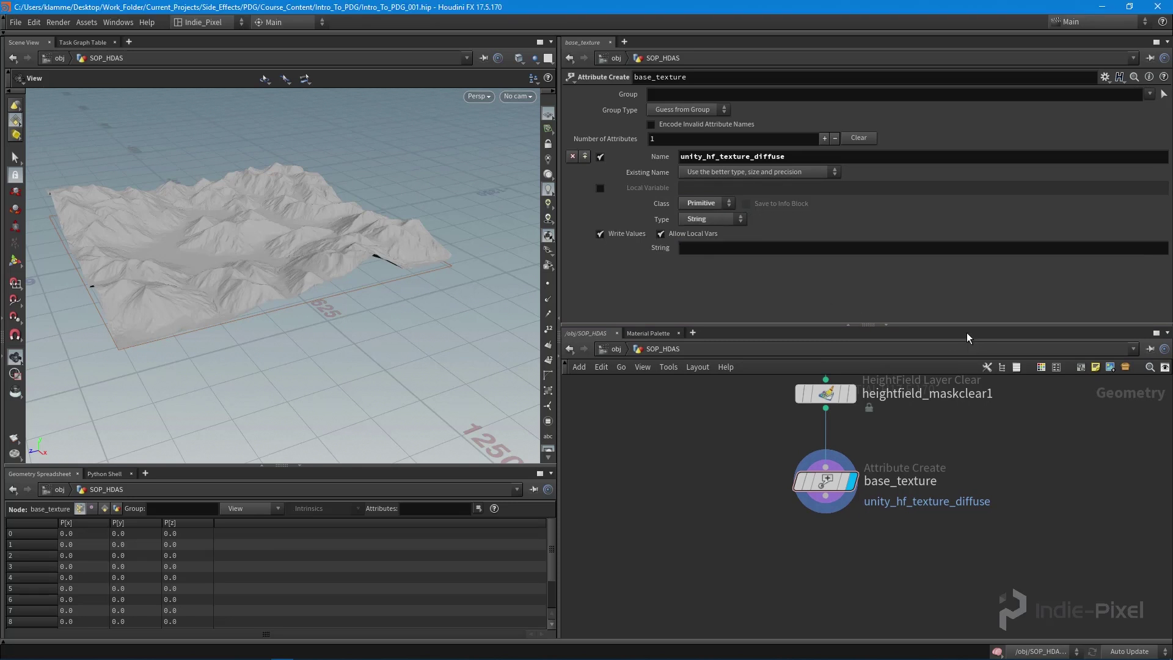
pyautogui.moveTo(828, 477); pyautogui.dragTo(828, 459)
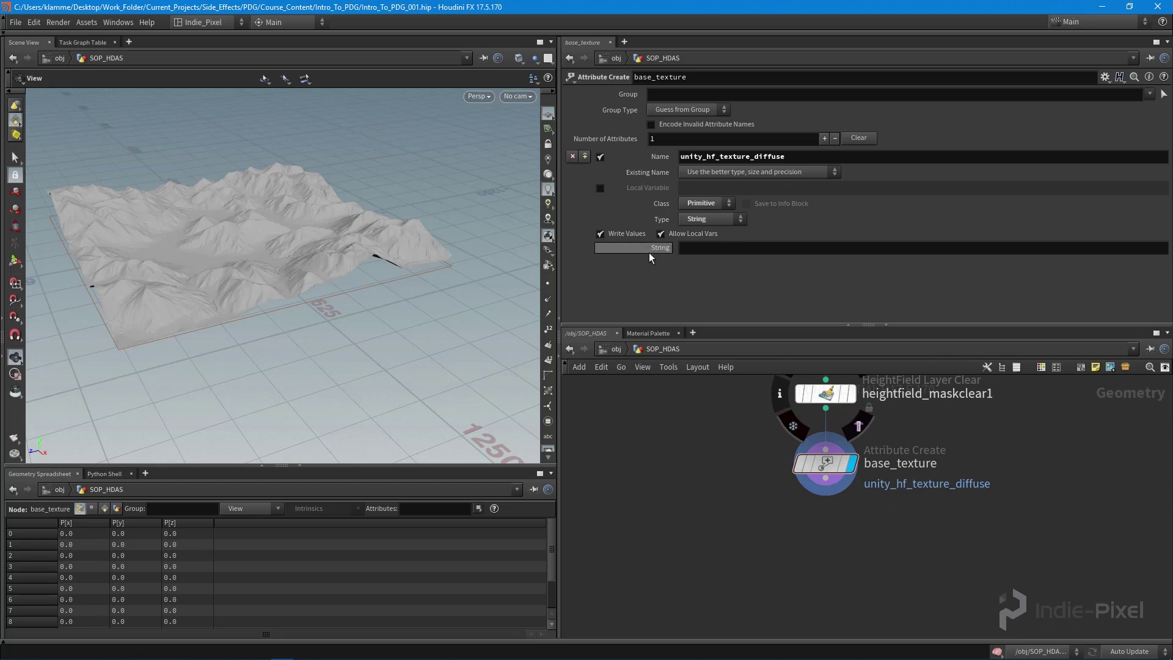
pyautogui.moveTo(912, 317); pyautogui.dragTo(914, 360)
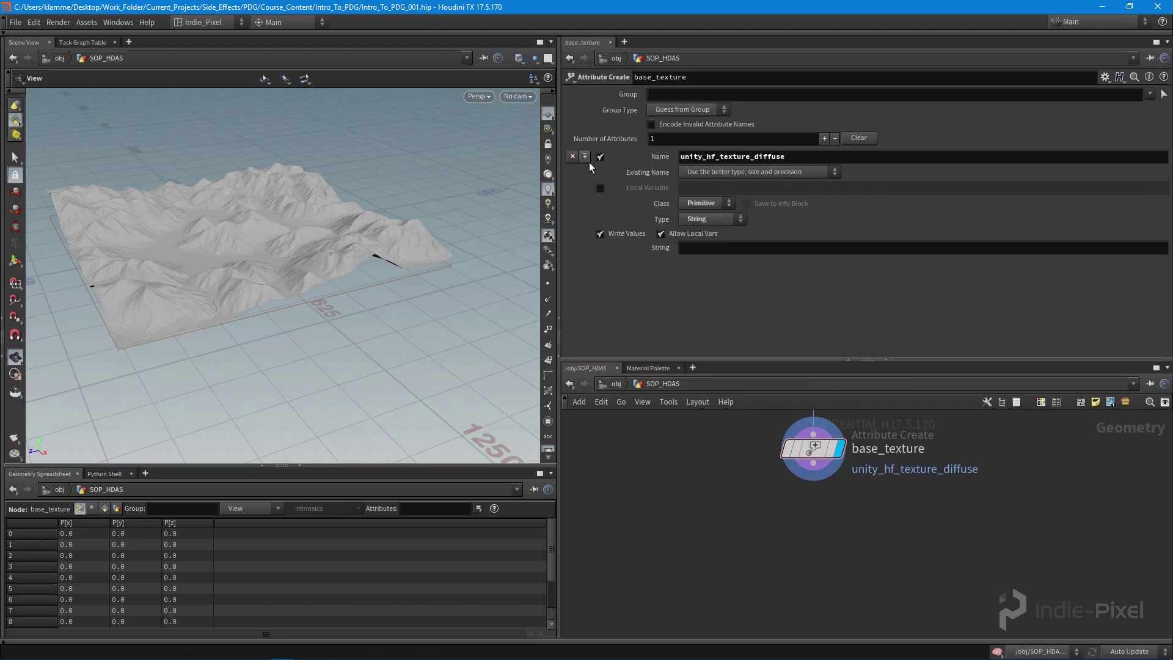
pyautogui.click(586, 158)
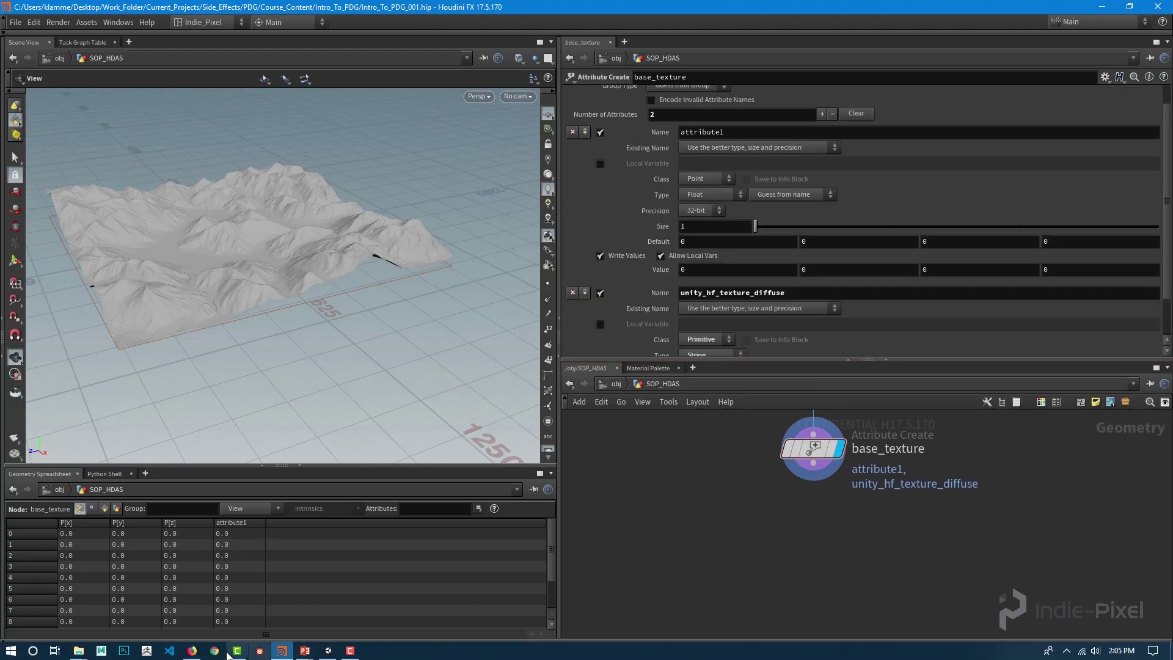
pyautogui.click(192, 651)
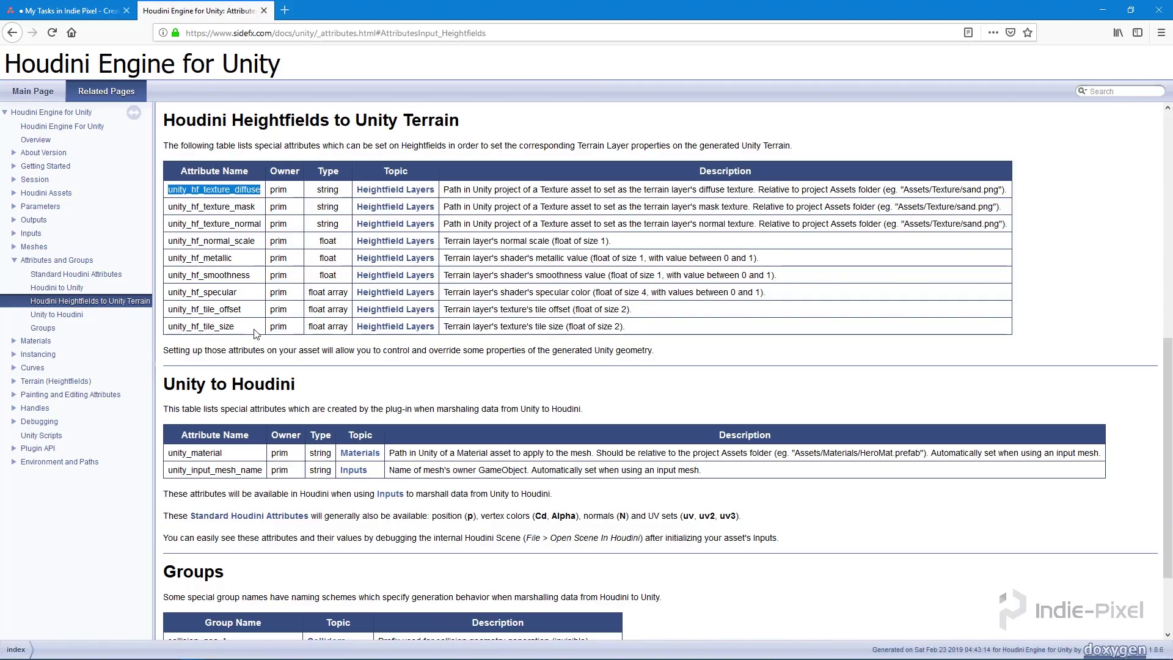
# - Look up unity_hf_tile_size in the docs as a float array of length 2, then return to Houdini
pyautogui.moveTo(254, 329); pyautogui.dragTo(170, 326)
pyautogui.hotkey('ctrl', 'c')
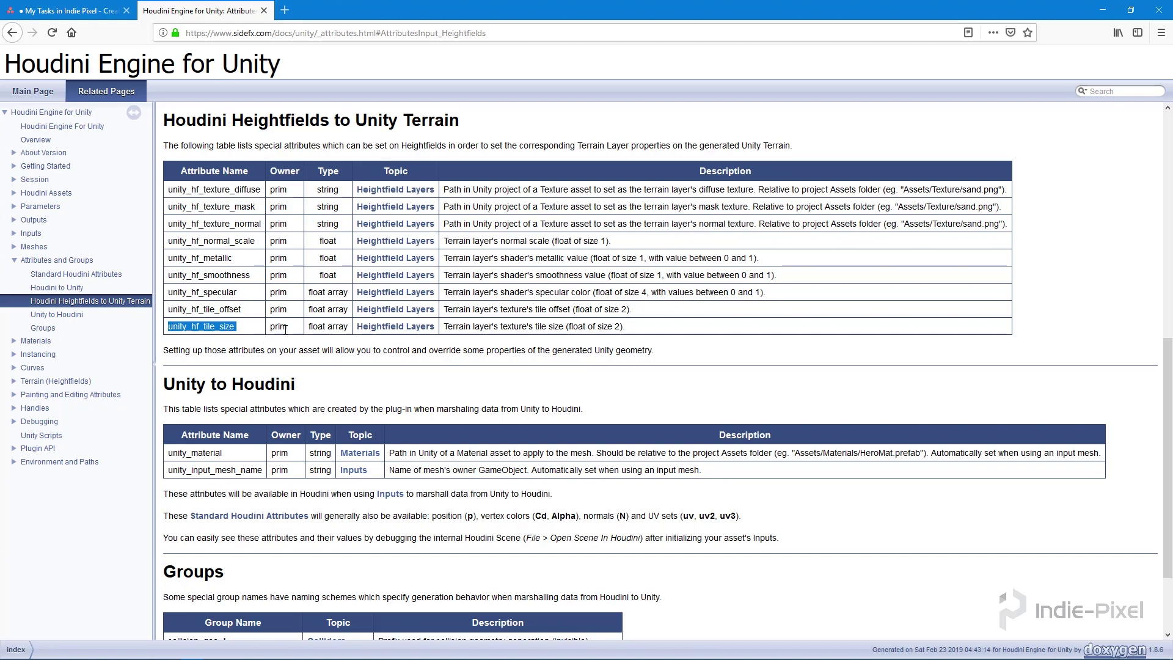
pyautogui.moveTo(350, 327); pyautogui.dragTo(312, 326)
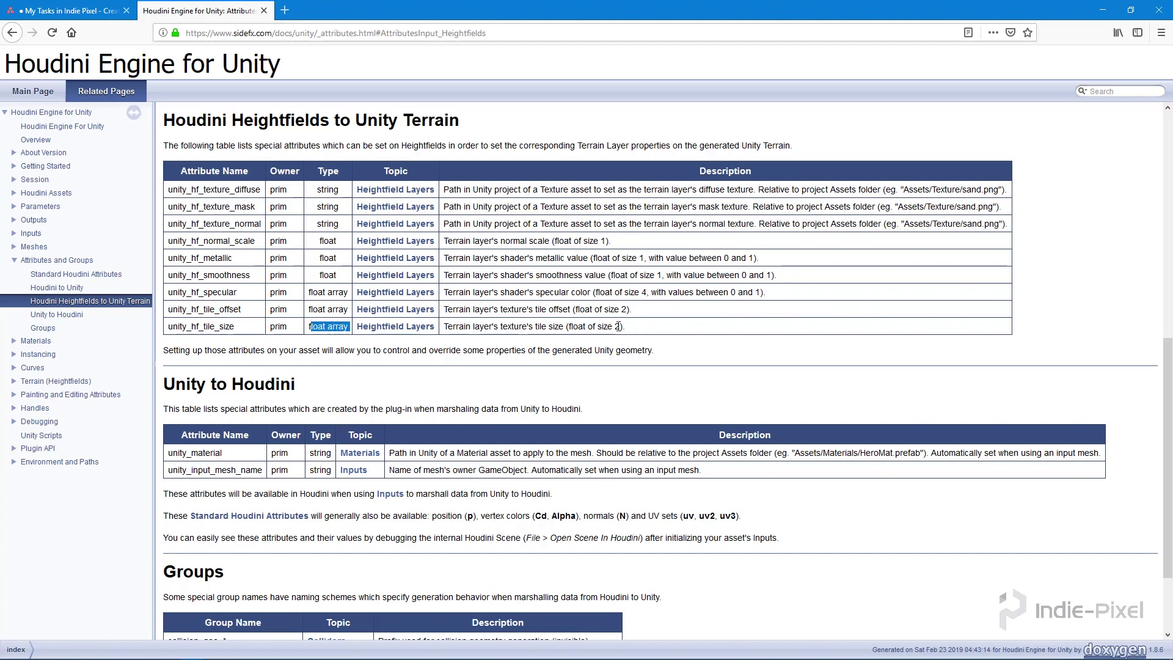
pyautogui.moveTo(619, 326); pyautogui.dragTo(605, 326)
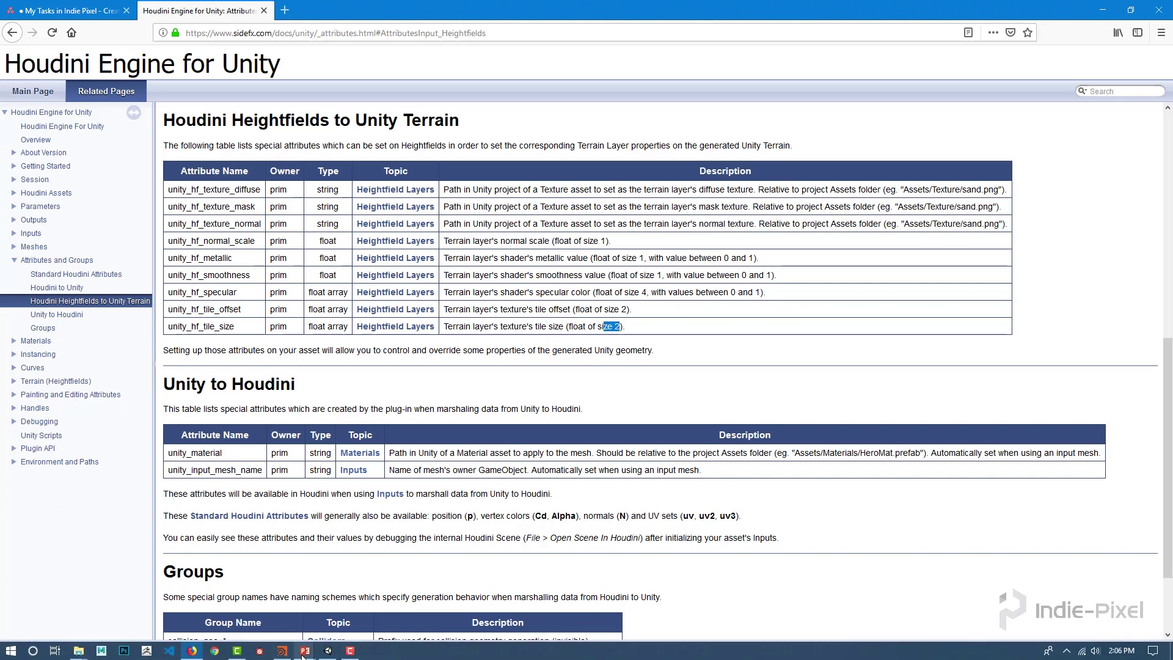
pyautogui.moveTo(300, 652)
pyautogui.click(282, 617)
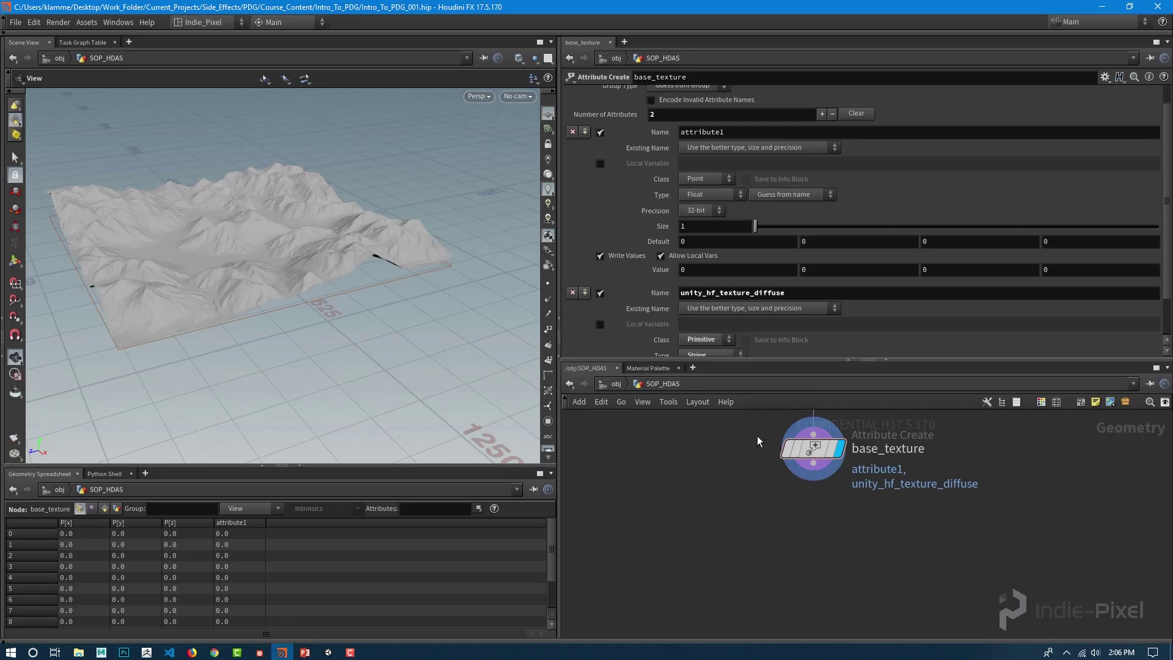
# - Name the new attribute unity_hf_tile_size with Class Primitive and Size 2
pyautogui.doubleClick(702, 132)
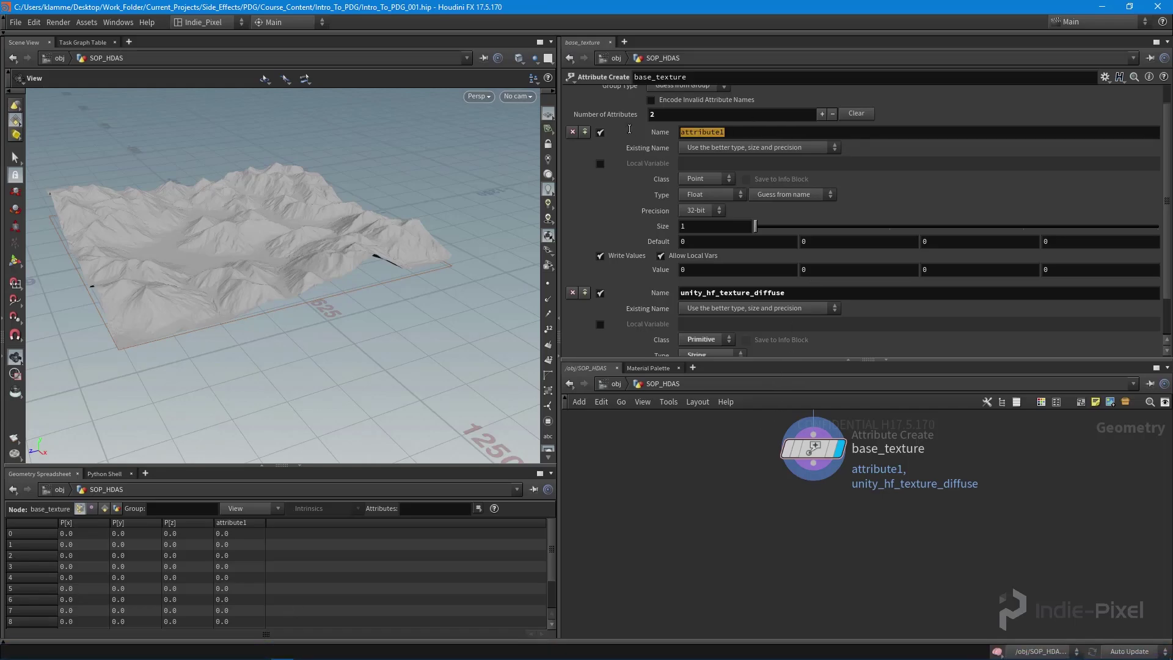
pyautogui.rightClick(684, 132)
pyautogui.click(672, 160)
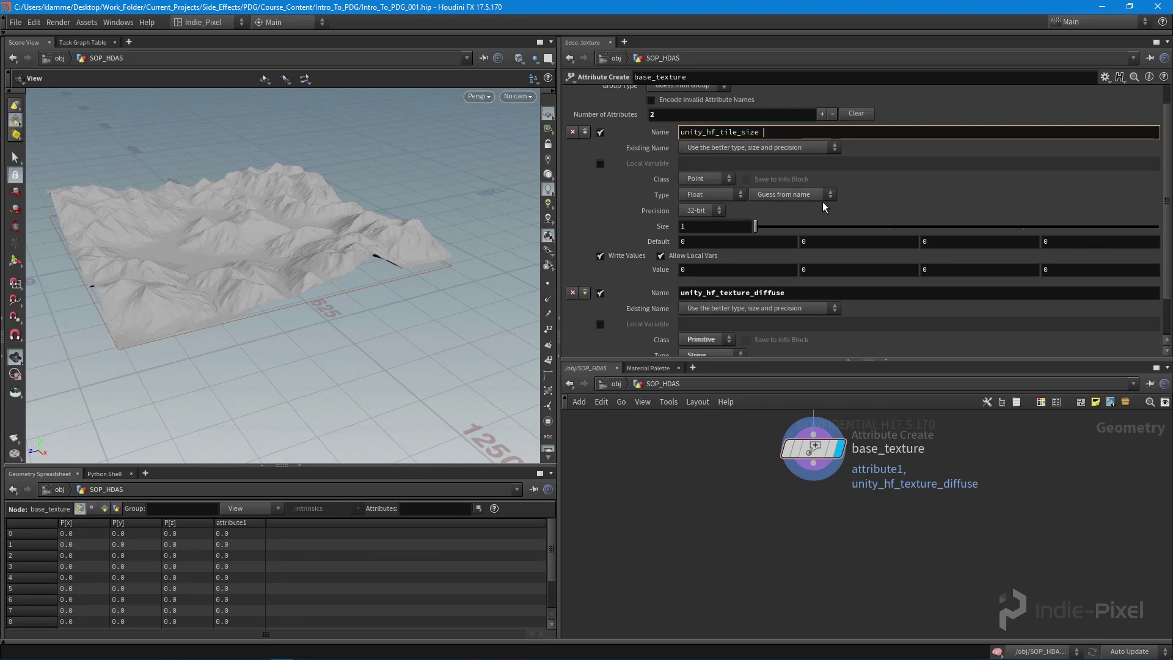
pyautogui.press('Return')
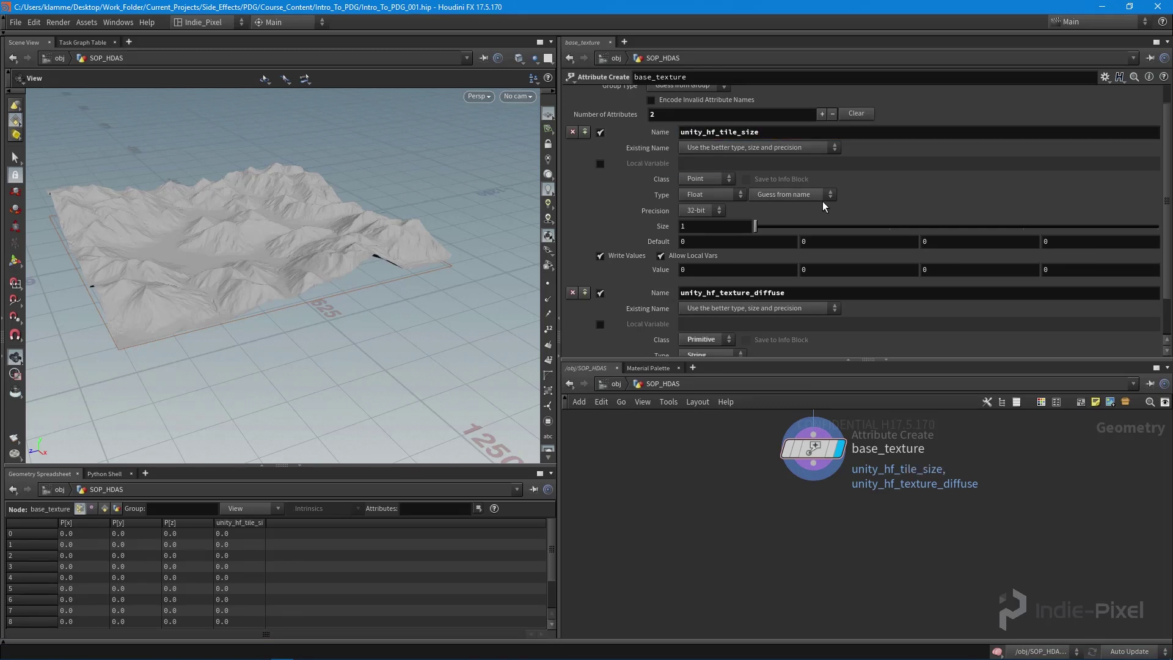
pyautogui.click(711, 177)
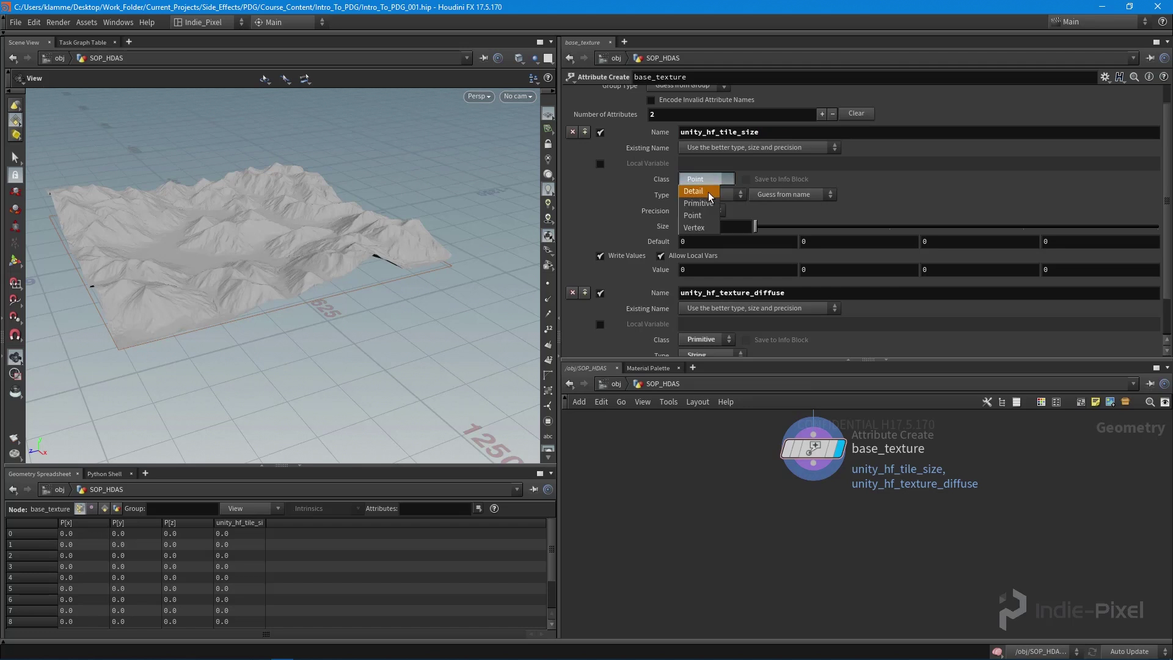
pyautogui.click(703, 203)
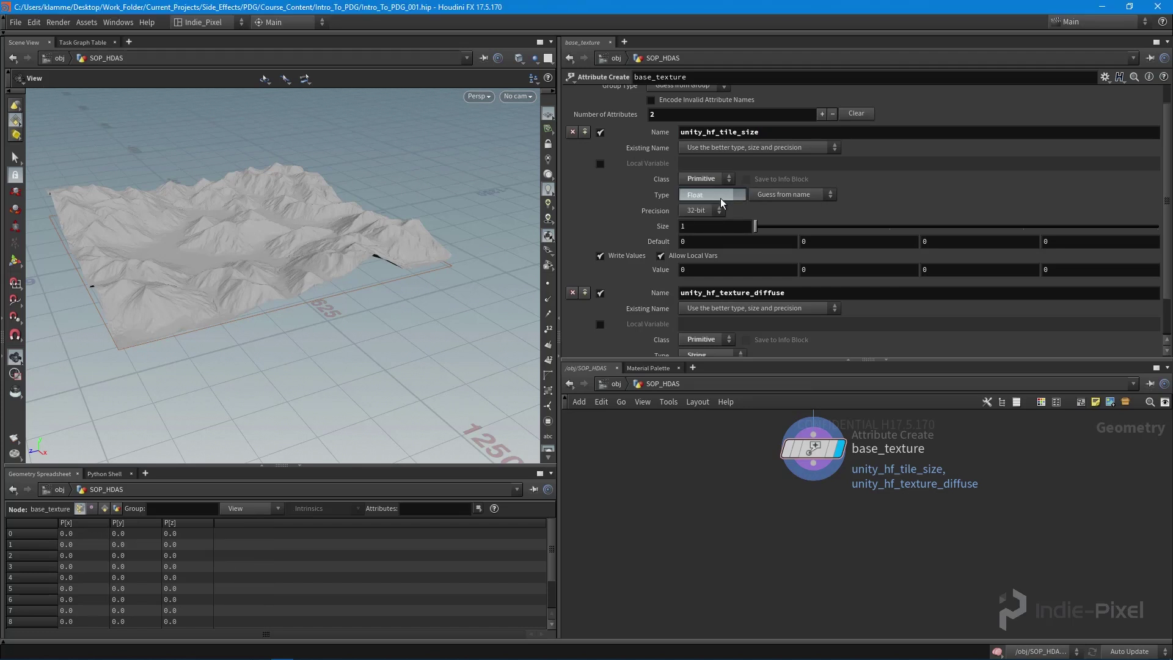
pyautogui.click(724, 228)
pyautogui.press('Return')
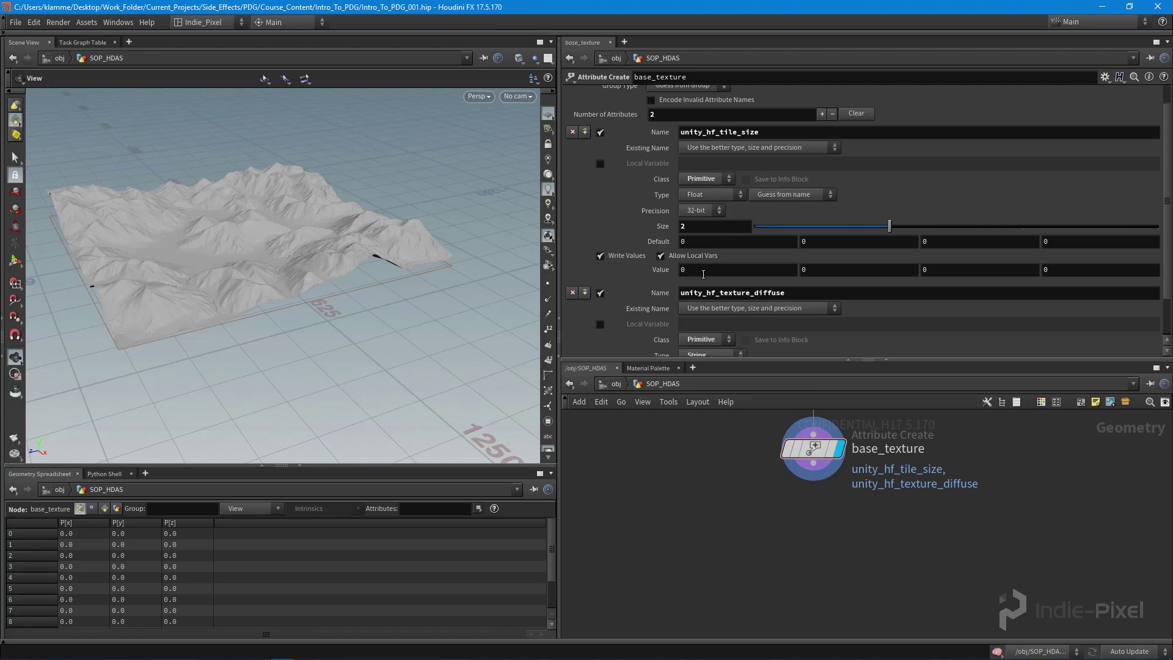
# - Set unity_hf_tile_size's values to 5 and 5
pyautogui.click(705, 270)
pyautogui.write('5')
pyautogui.press('Tab')
pyautogui.write('5')
pyautogui.press('Return')
pyautogui.scroll(-2, 982, 285)
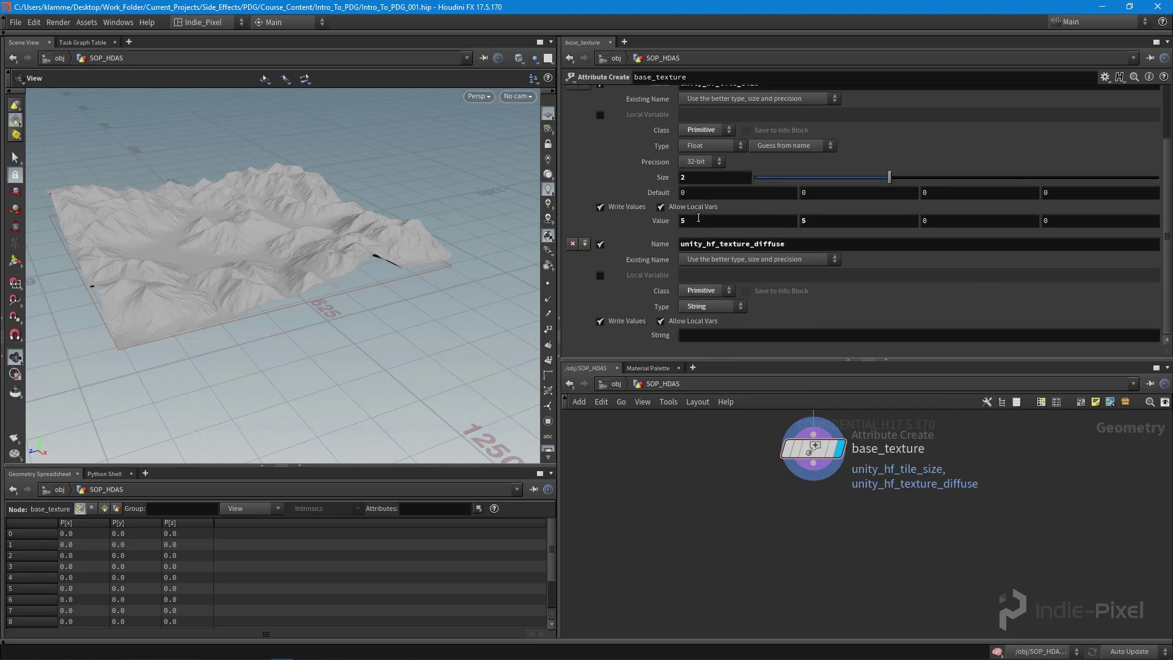
pyautogui.doubleClick(678, 220)
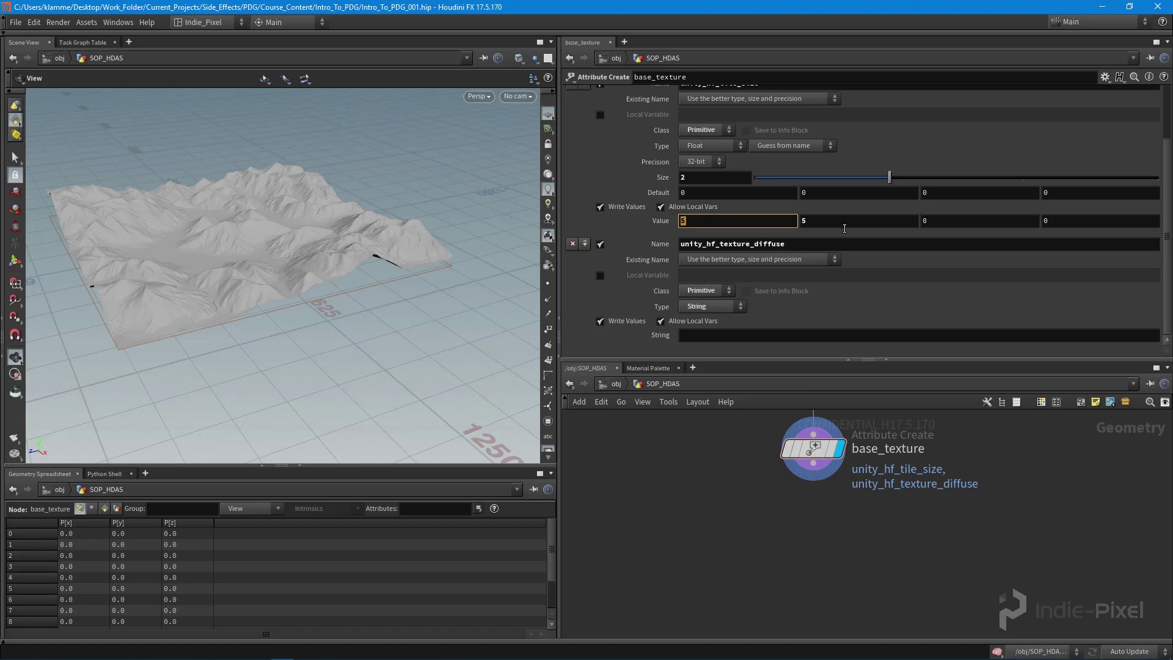
pyautogui.click(708, 335)
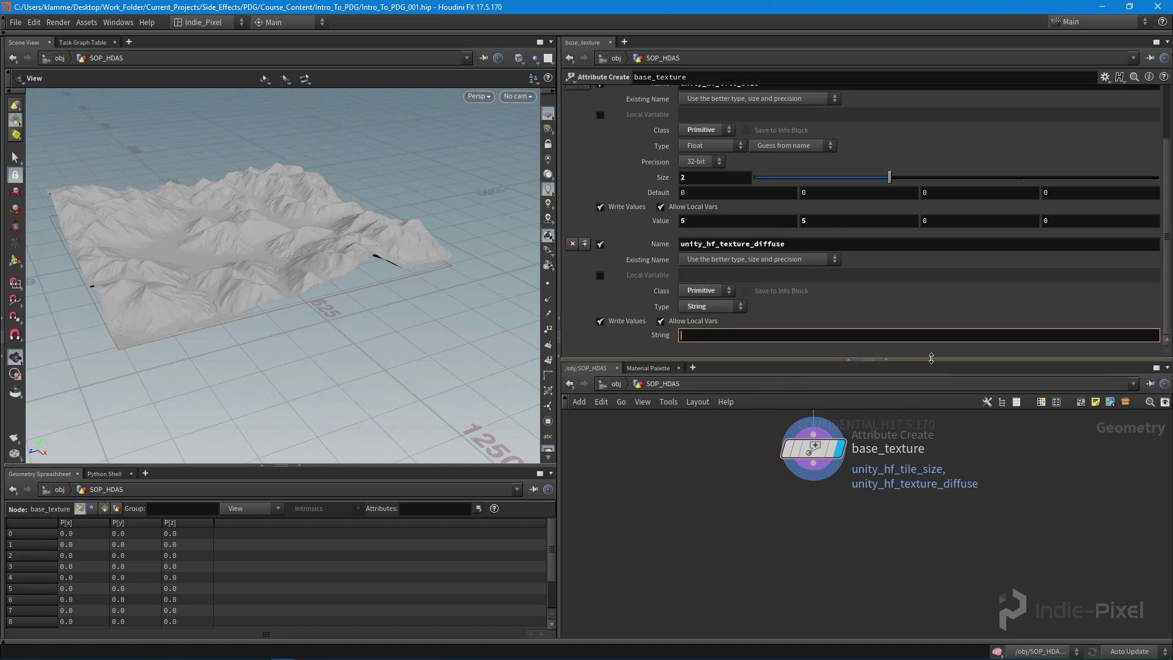
pyautogui.moveTo(930, 359); pyautogui.dragTo(897, 454)
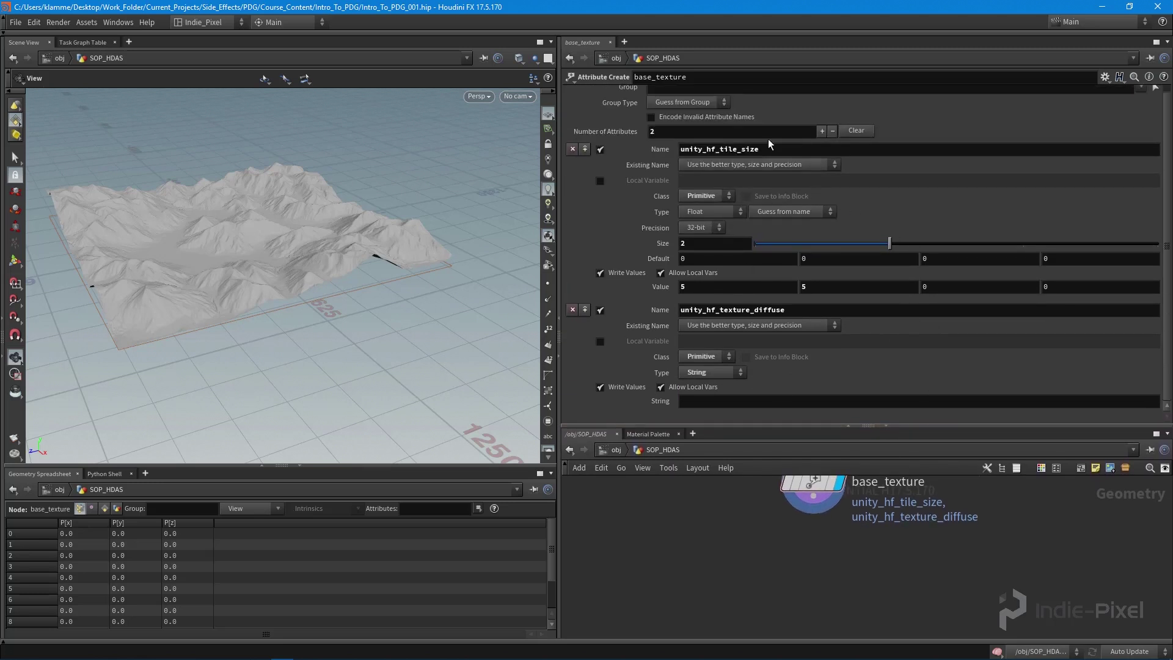
pyautogui.scroll(1, 854, 279)
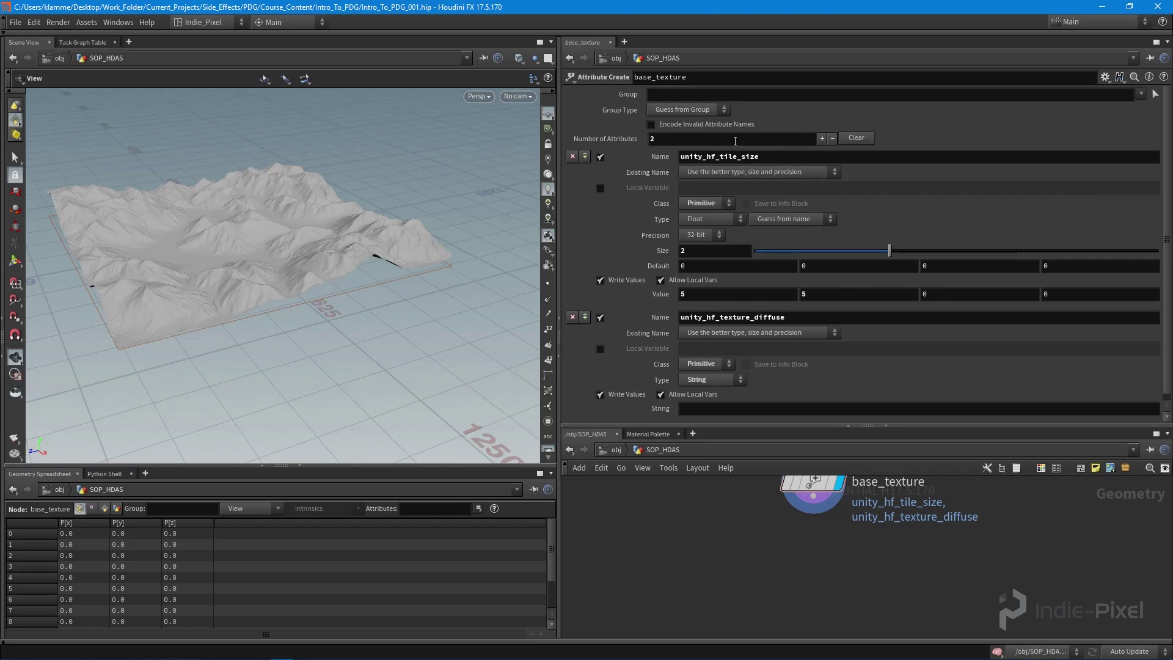
pyautogui.click(682, 97)
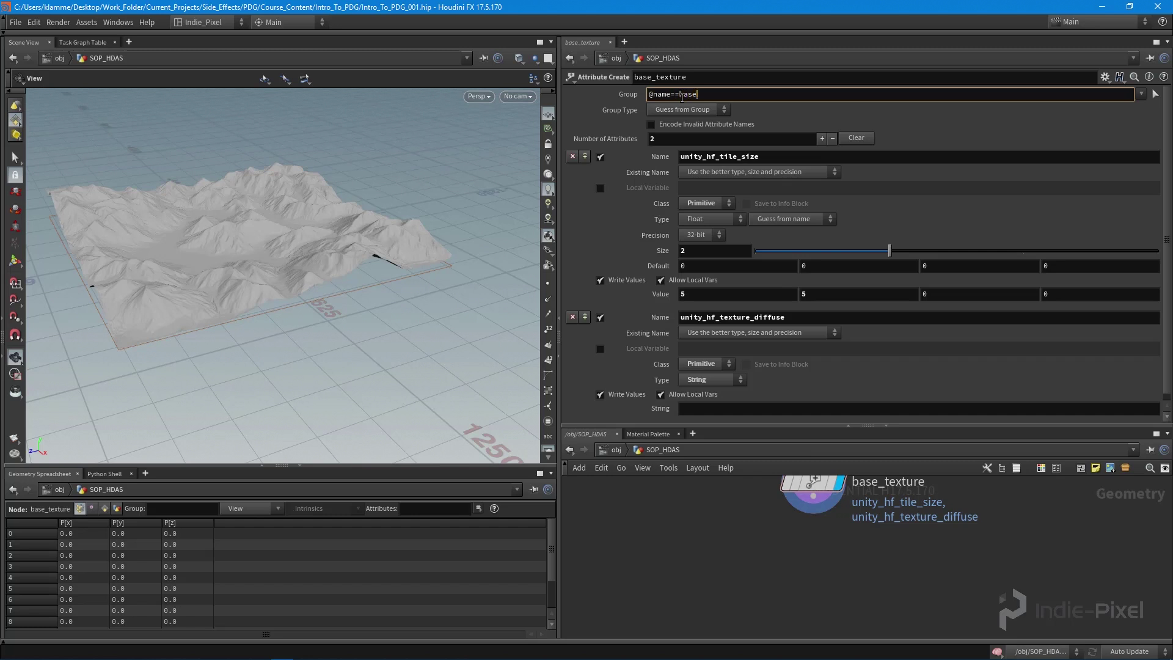
pyautogui.press('Return')
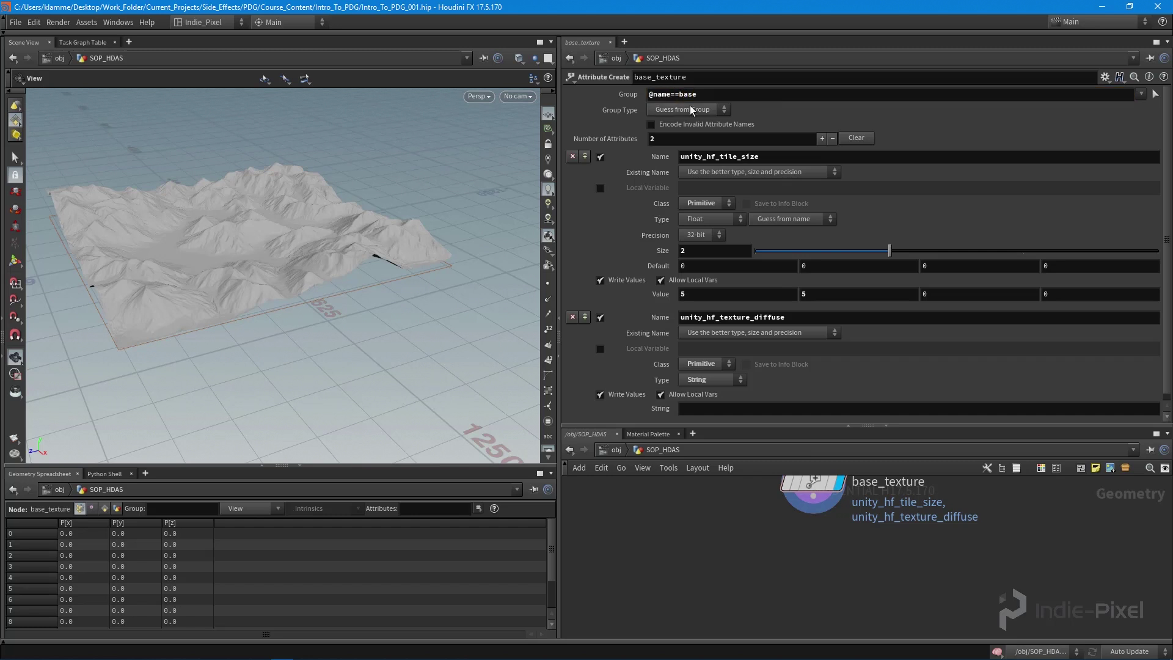
pyautogui.doubleClick(713, 93)
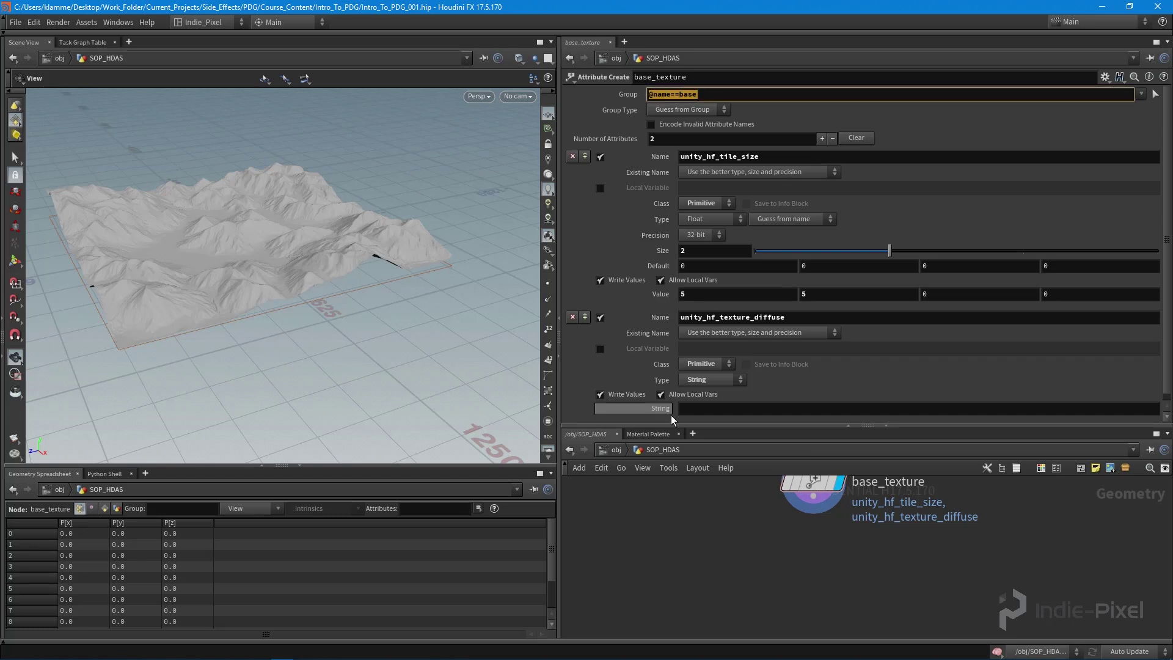
pyautogui.moveTo(917, 426); pyautogui.dragTo(917, 398)
pyautogui.scroll(-1, 779, 242)
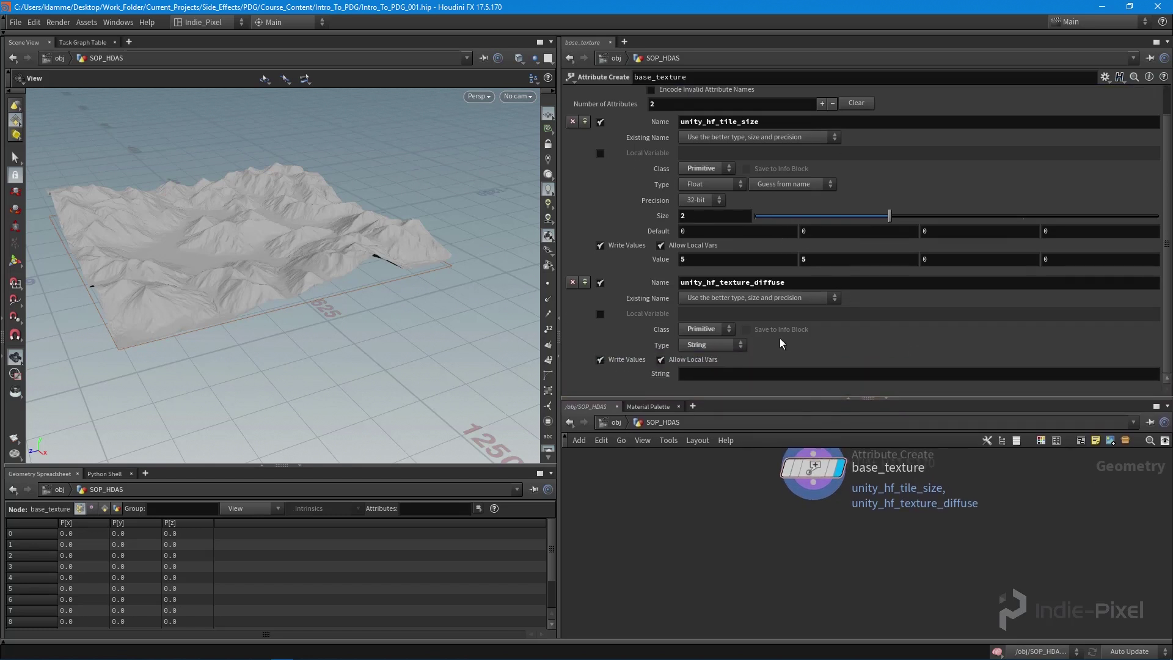
pyautogui.scroll(1, 712, 110)
pyautogui.doubleClick(700, 95)
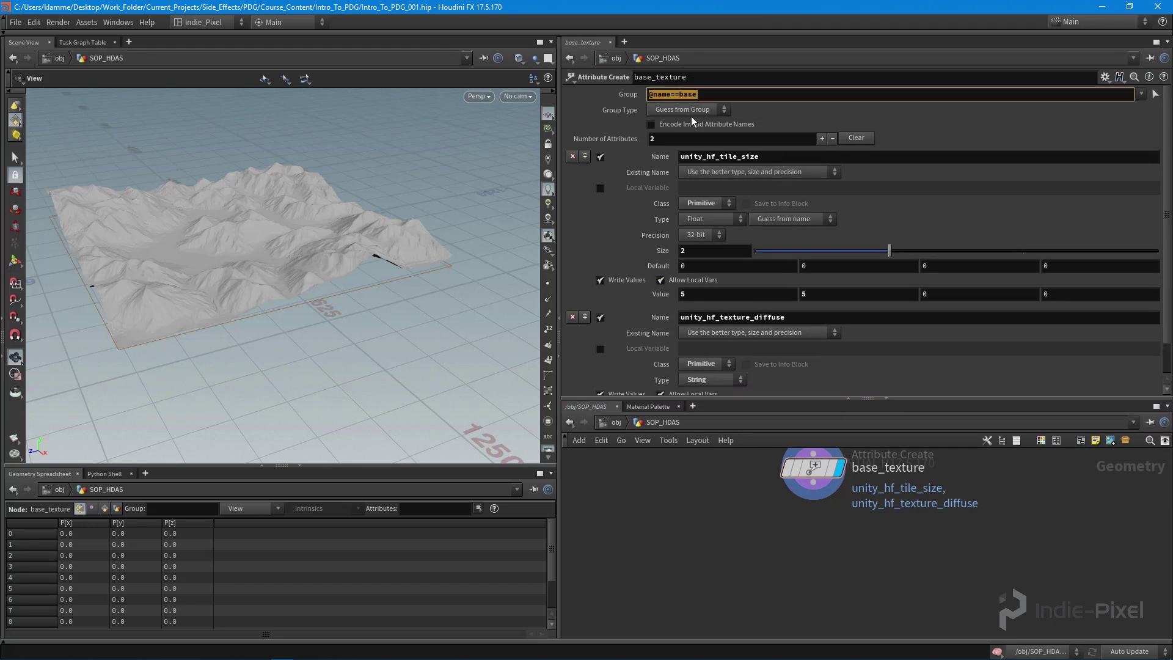
pyautogui.moveTo(714, 95); pyautogui.dragTo(650, 95)
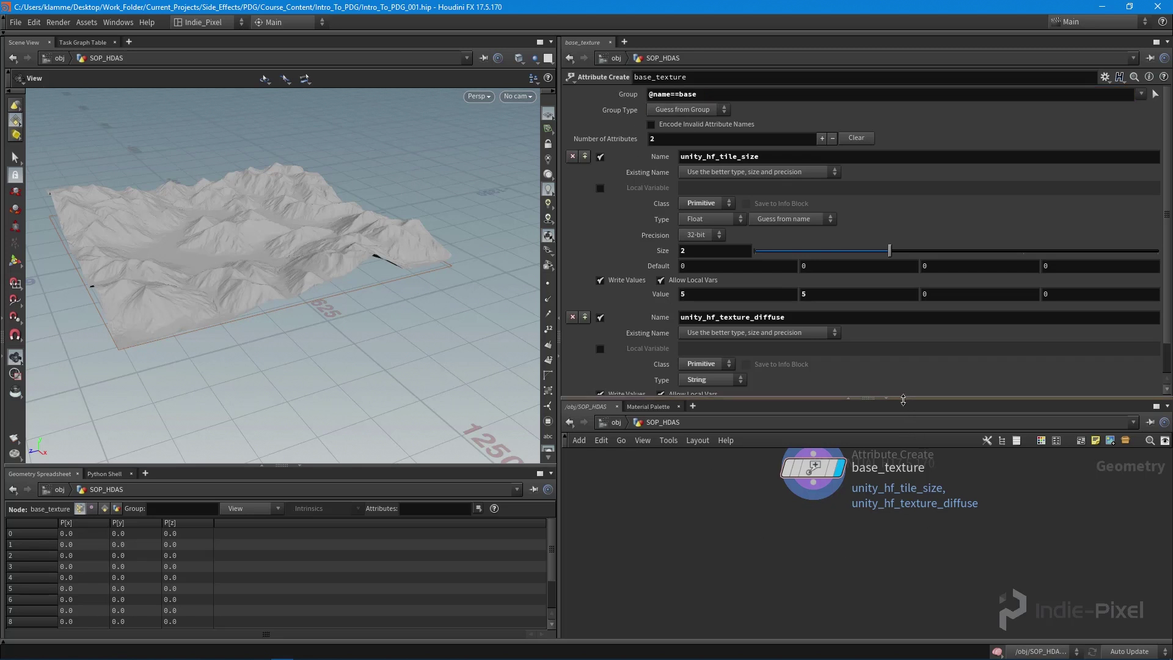
pyautogui.moveTo(902, 398); pyautogui.dragTo(873, 214)
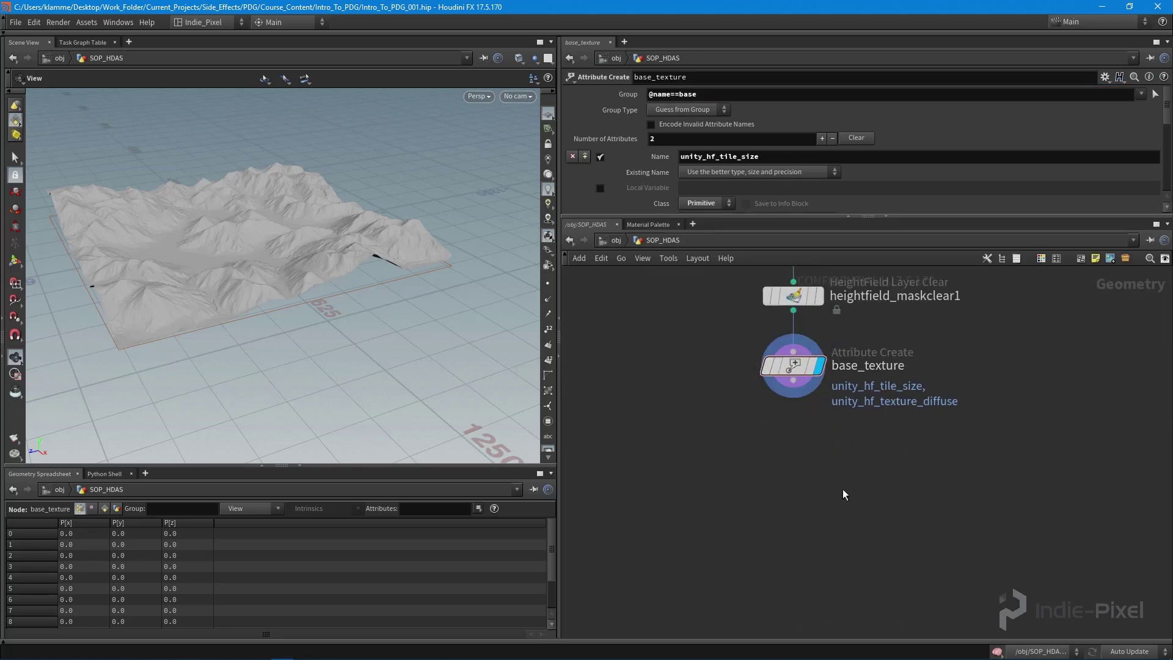
# - Duplicate base_texture, wire the copy below it, and rename it cliff_texture
pyautogui.keyDown('alt'); pyautogui.moveTo(784, 385); pyautogui.dragTo(785, 485); pyautogui.keyUp('alt')
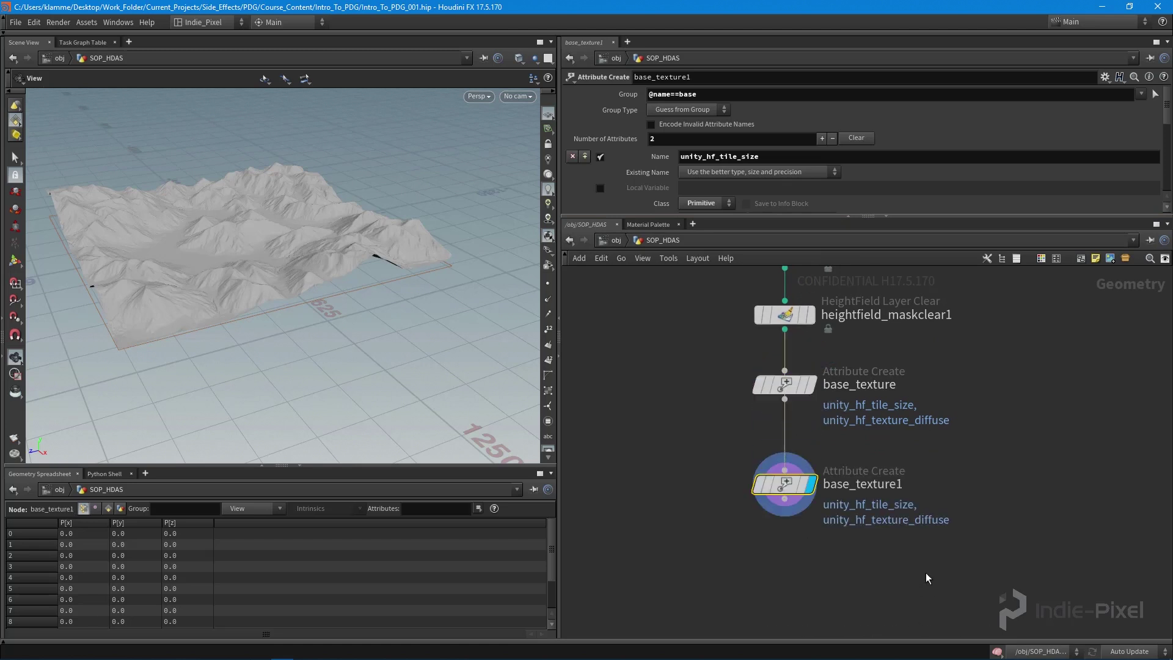
pyautogui.moveTo(818, 445)
pyautogui.mouseDown()
pyautogui.moveTo(760, 430)
pyautogui.moveTo(767, 436)
pyautogui.mouseUp()
pyautogui.doubleClick(846, 435)
pyautogui.click(846, 435)
pyautogui.press('BackSpace')
pyautogui.press('BackSpace')
pyautogui.press('BackSpace')
pyautogui.press('BackSpace')
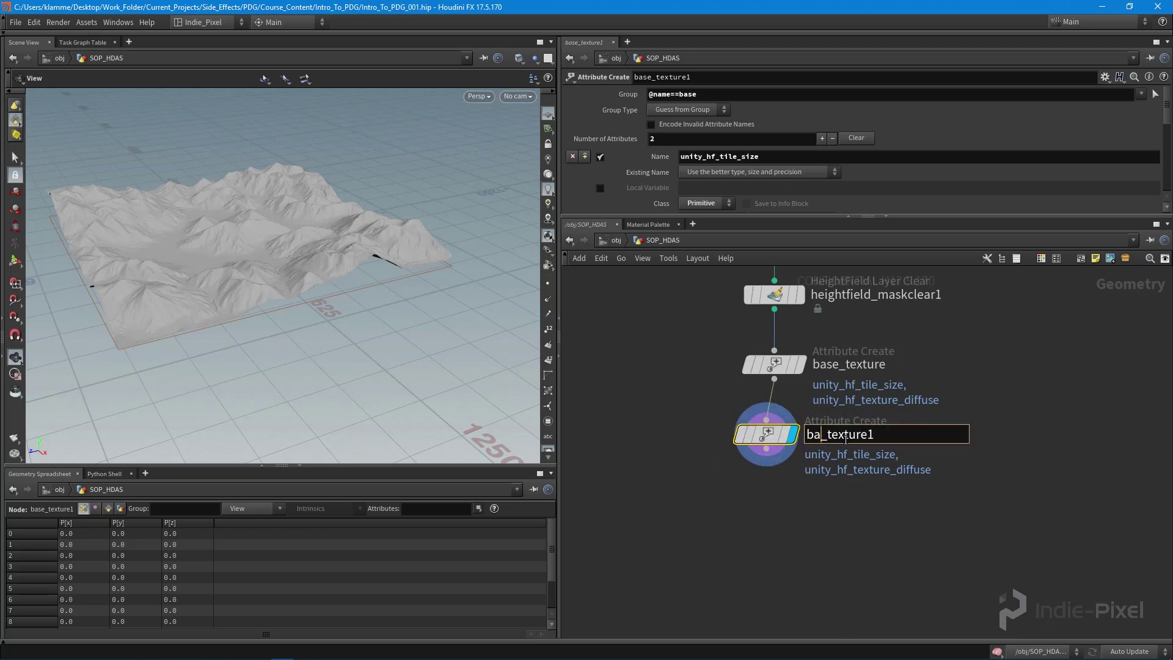
pyautogui.write('cliff')
pyautogui.press('BackSpace')
pyautogui.press('Return')
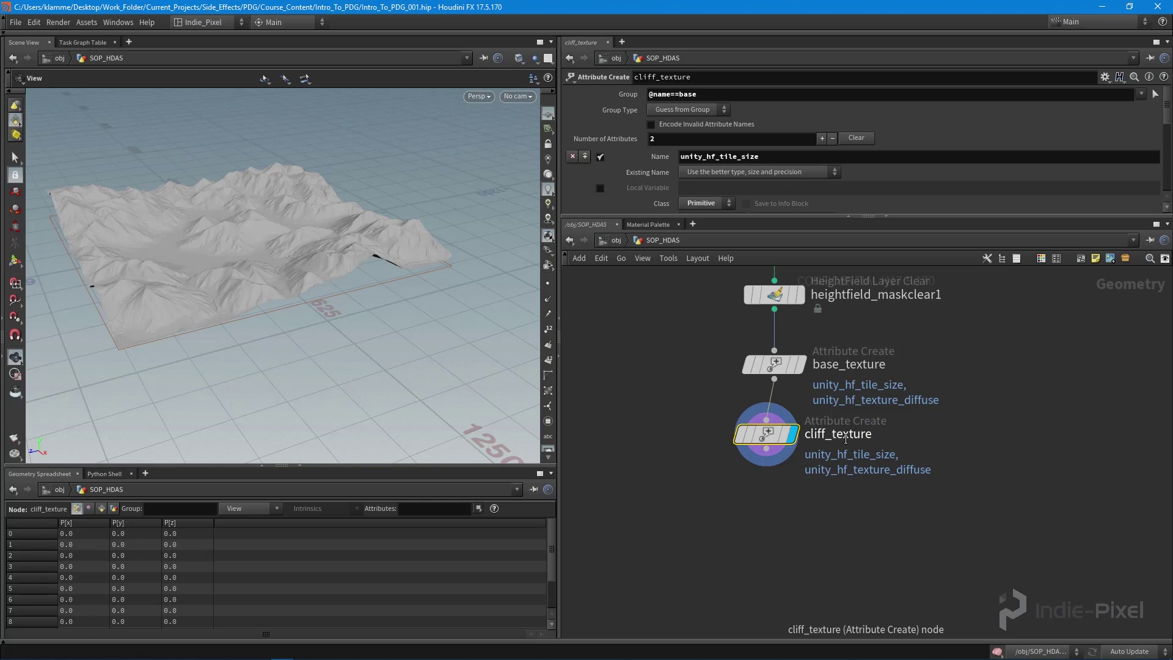
pyautogui.moveTo(819, 440); pyautogui.dragTo(826, 466, button='middle')
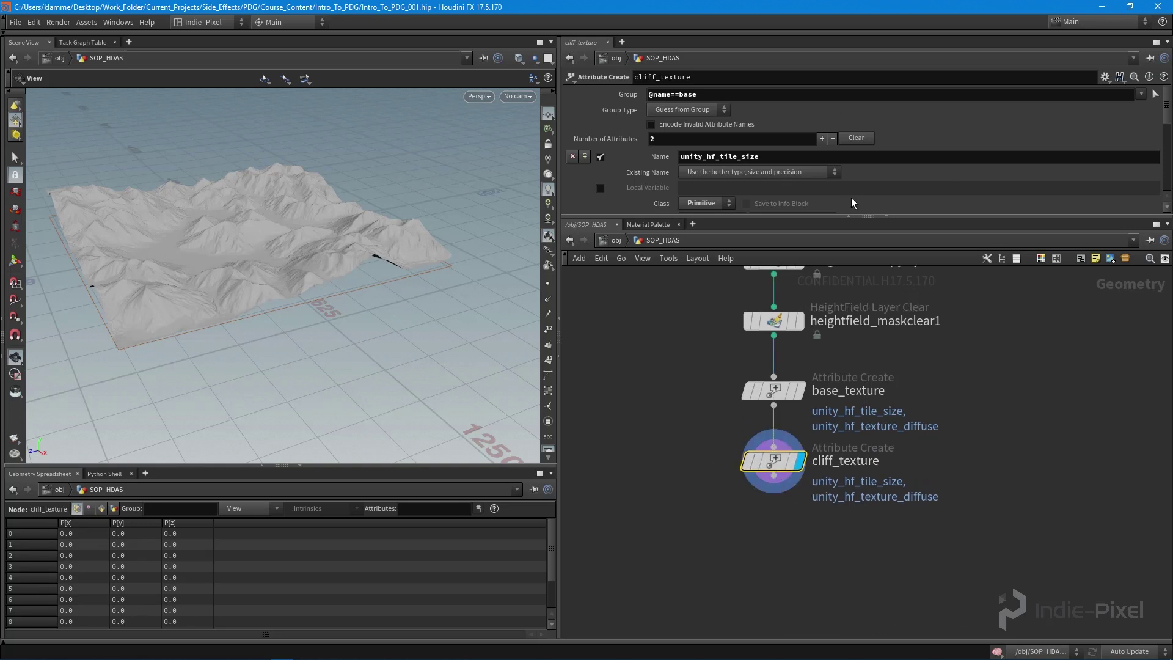
pyautogui.moveTo(920, 215); pyautogui.dragTo(915, 410)
pyautogui.click(755, 94)
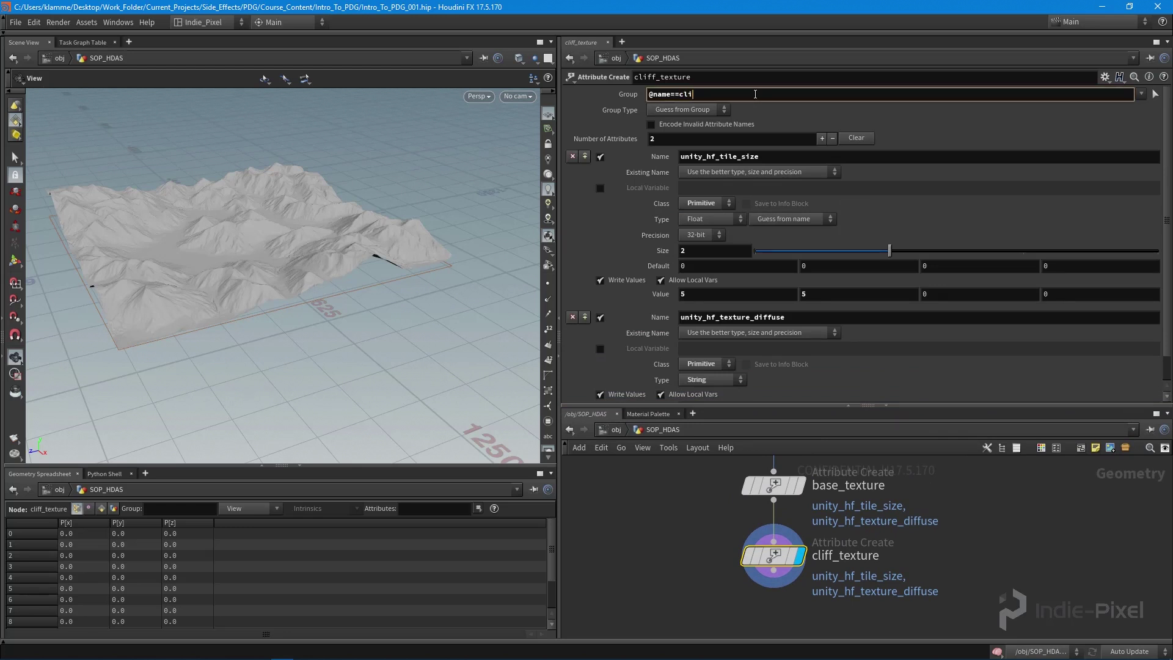
pyautogui.press('Return')
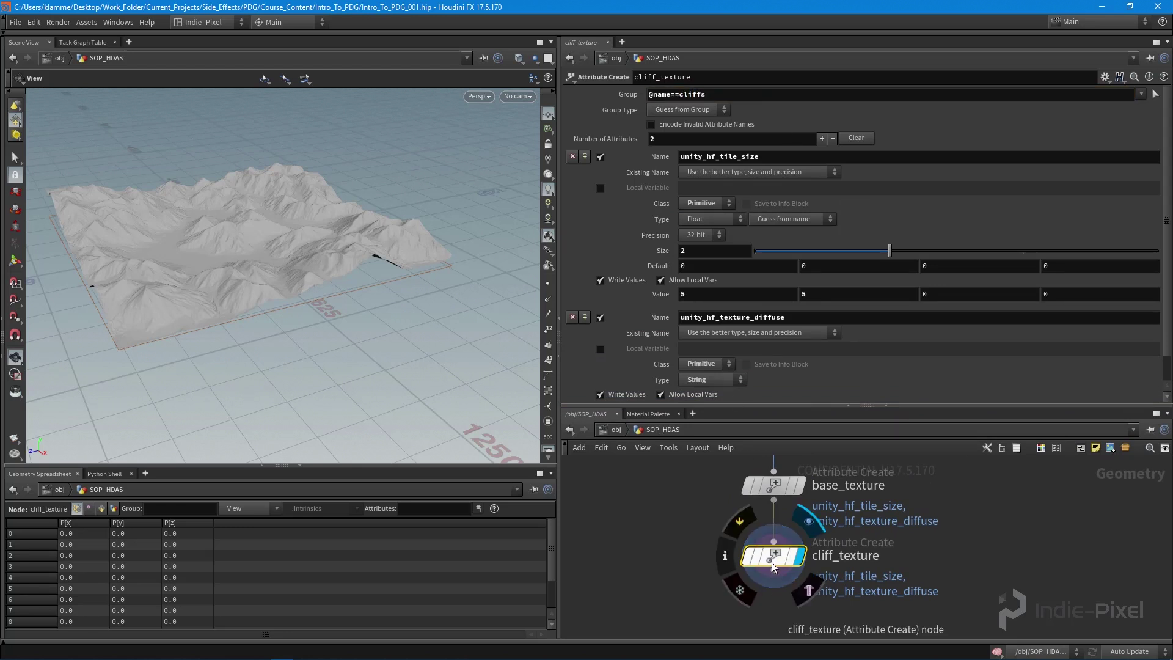
pyautogui.middleClick(771, 563)
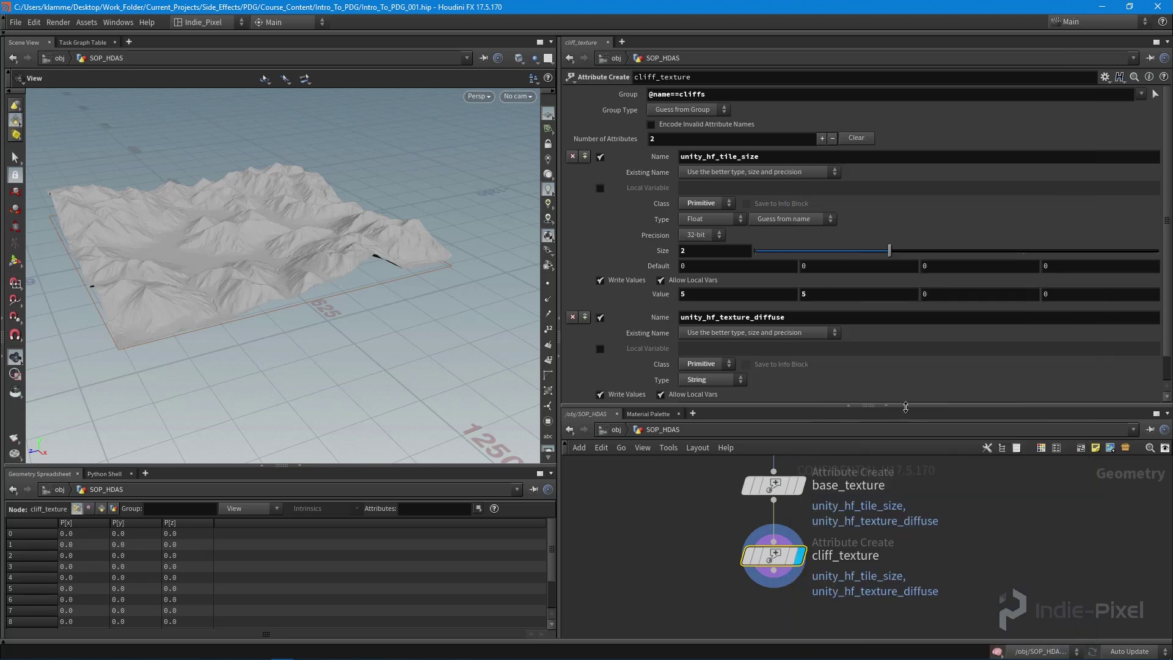
# - Duplicate cliff_texture and place the copy directly beneath it
pyautogui.moveTo(906, 407); pyautogui.dragTo(905, 242)
pyautogui.moveTo(777, 446)
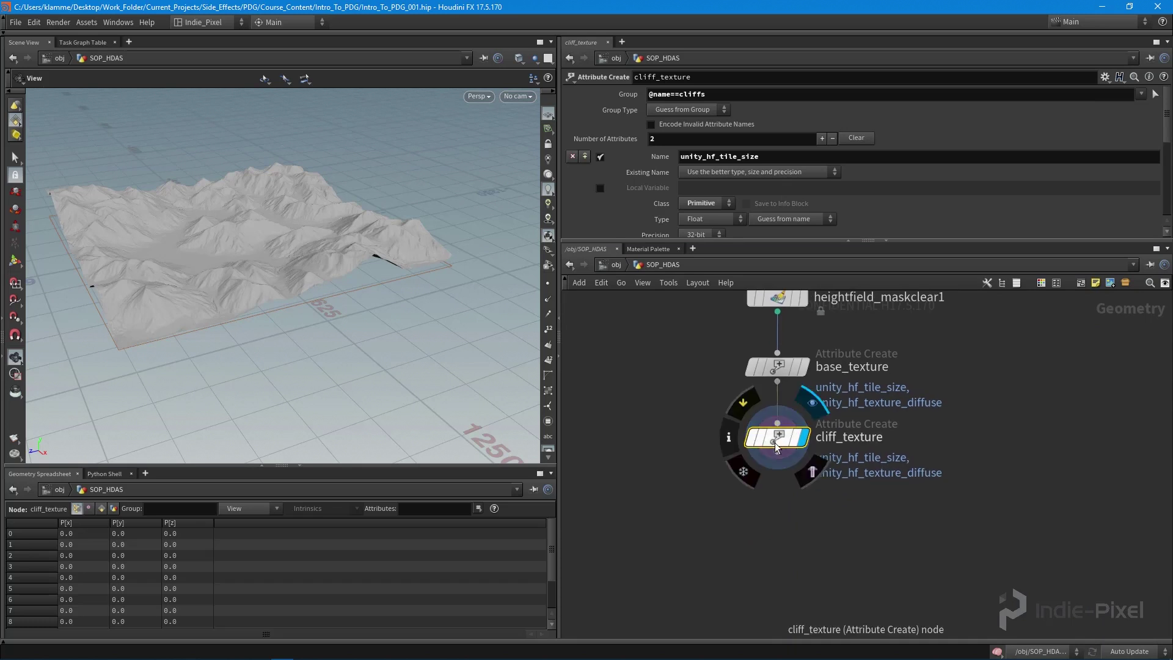
pyautogui.keyDown('alt'); pyautogui.moveTo(777, 446); pyautogui.dragTo(767, 528); pyautogui.keyUp('alt')
pyautogui.moveTo(777, 534); pyautogui.dragTo(787, 514)
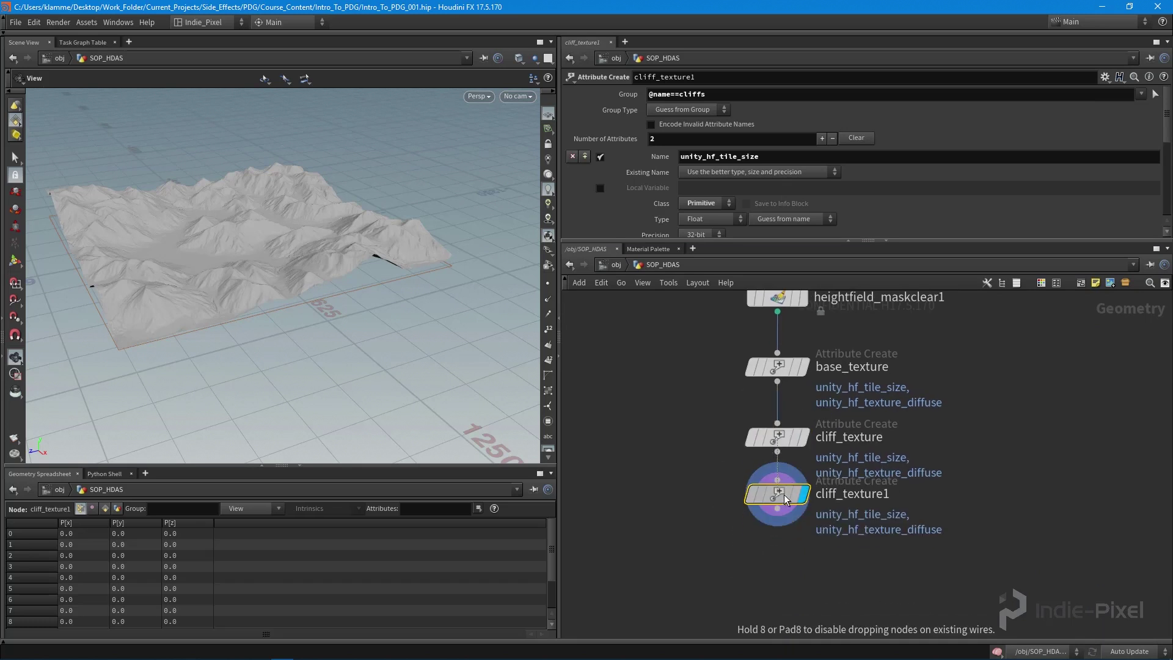
# - Rename cliff_texture1 to grass_texture
pyautogui.doubleClick(867, 509)
pyautogui.press('BackSpace')
pyautogui.press('BackSpace')
pyautogui.press('BackSpace')
pyautogui.press('BackSpace')
pyautogui.press('BackSpace')
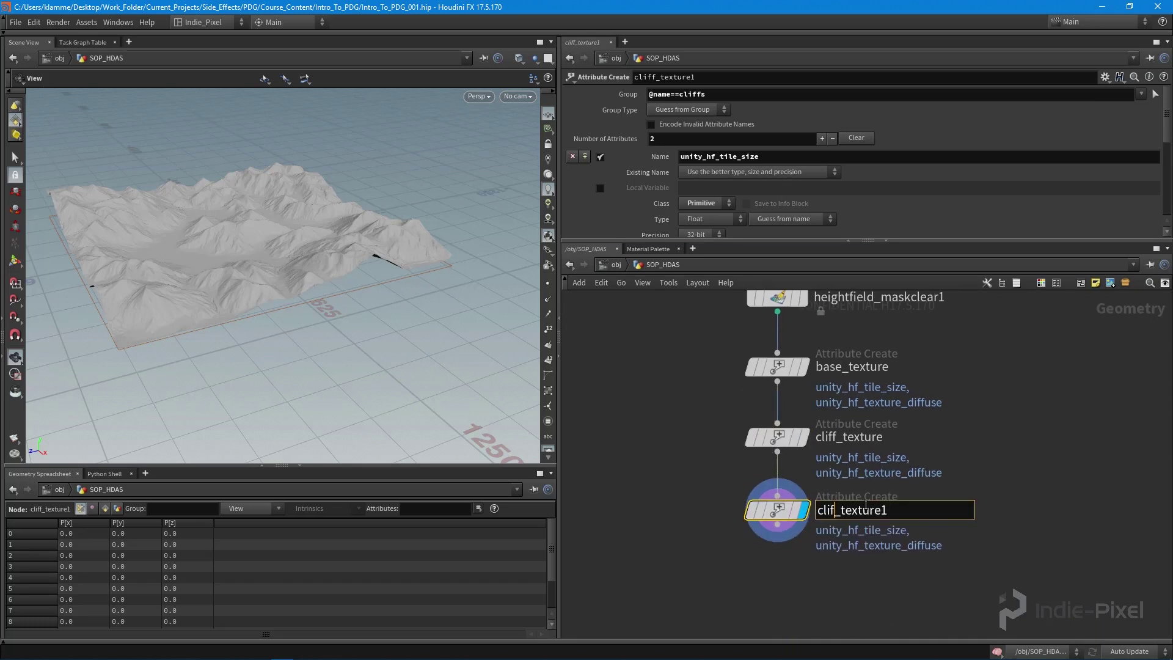
pyautogui.write('grass')
pyautogui.press('BackSpace')
pyautogui.press('Return')
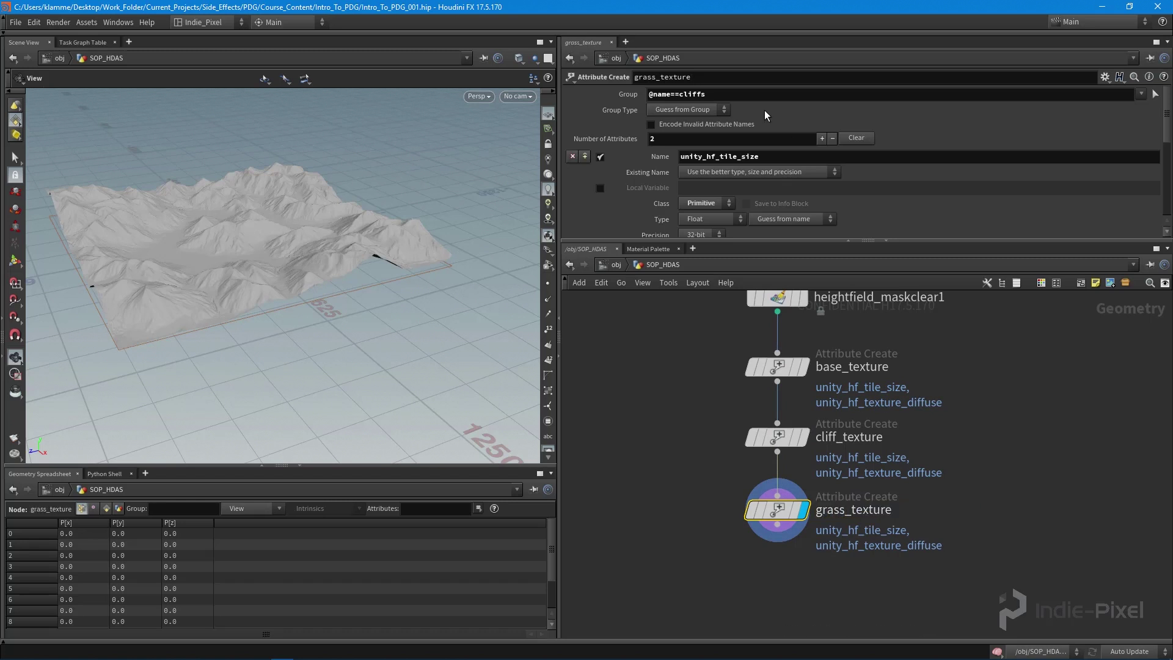
pyautogui.click(741, 96)
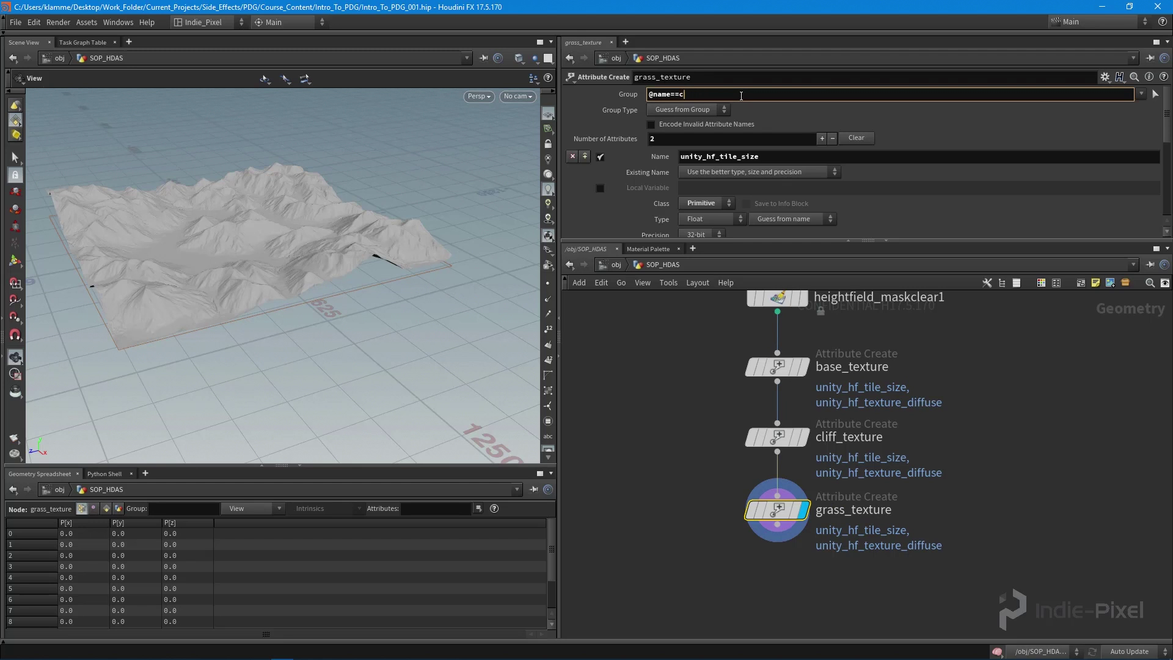
pyautogui.write('grass')
pyautogui.press('Return')
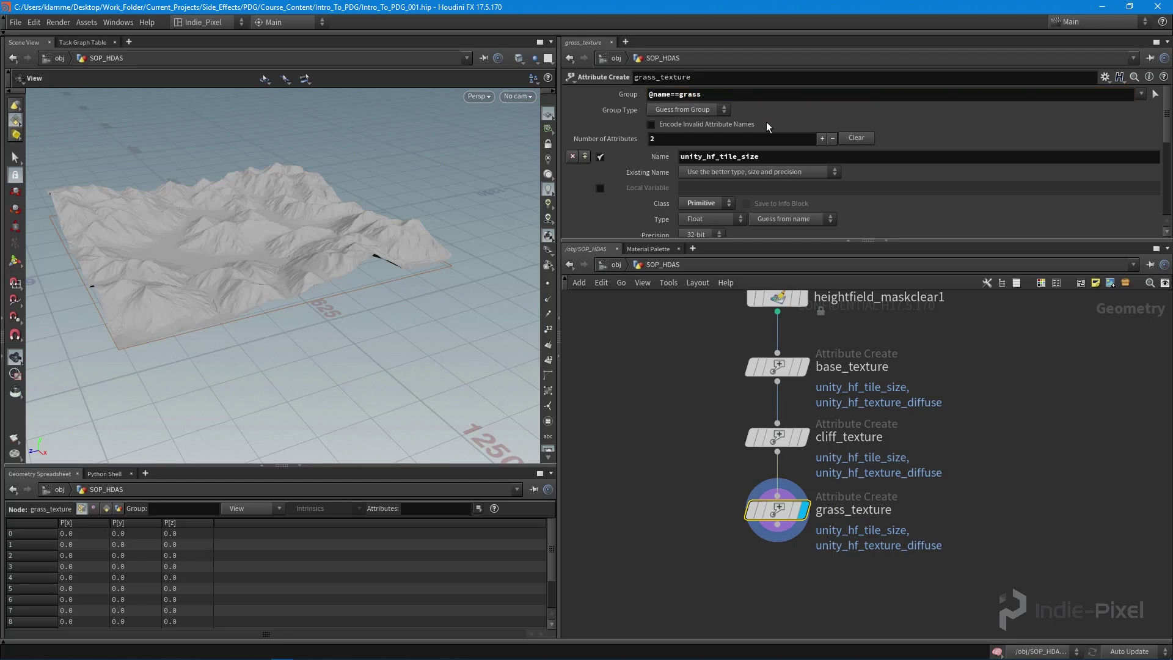
pyautogui.moveTo(913, 238); pyautogui.dragTo(912, 171)
pyautogui.scroll(-5, 965, 336)
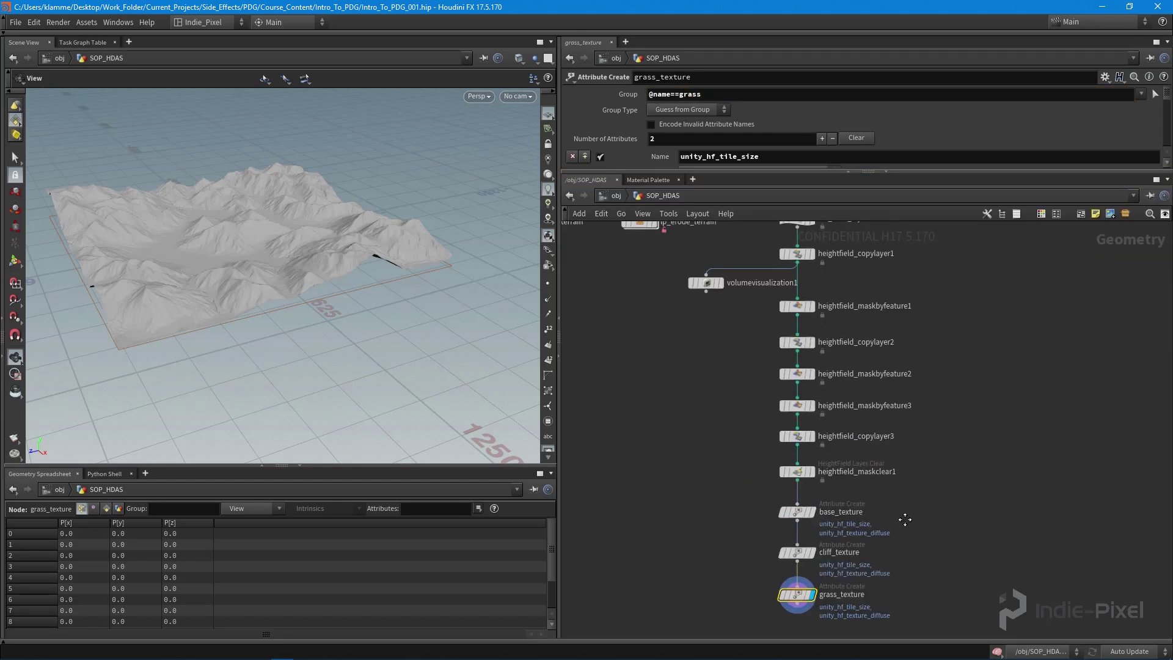
pyautogui.scroll(-3, 914, 520)
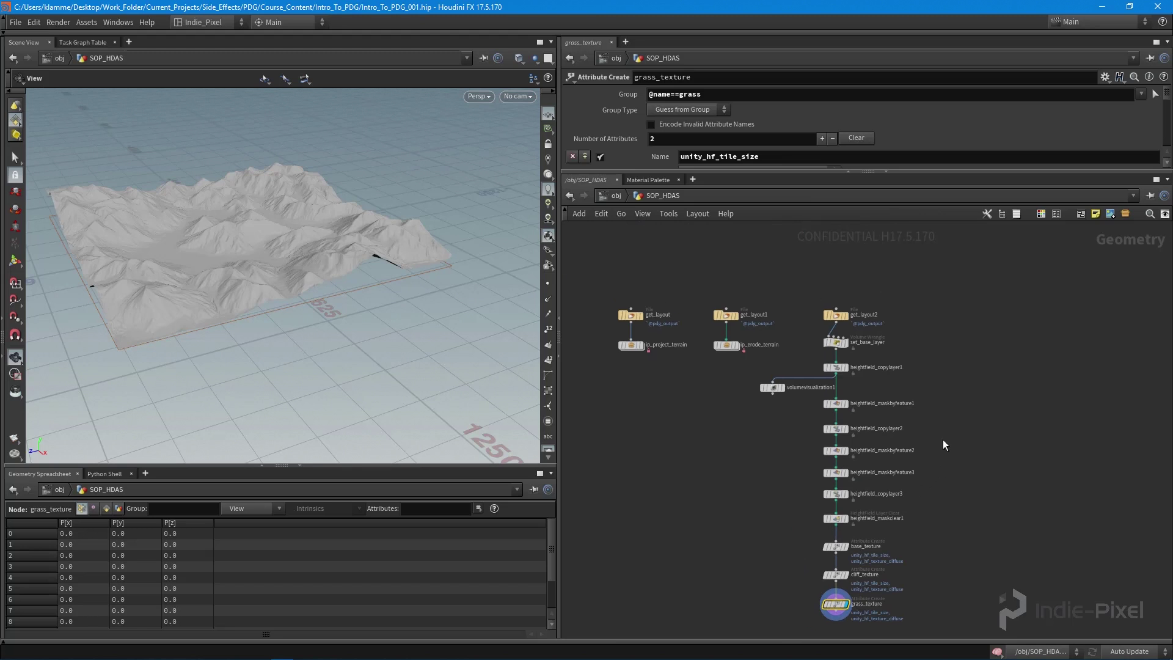
# - Delete volumevisualization1 and move the three texture nodes lower
pyautogui.click(772, 387)
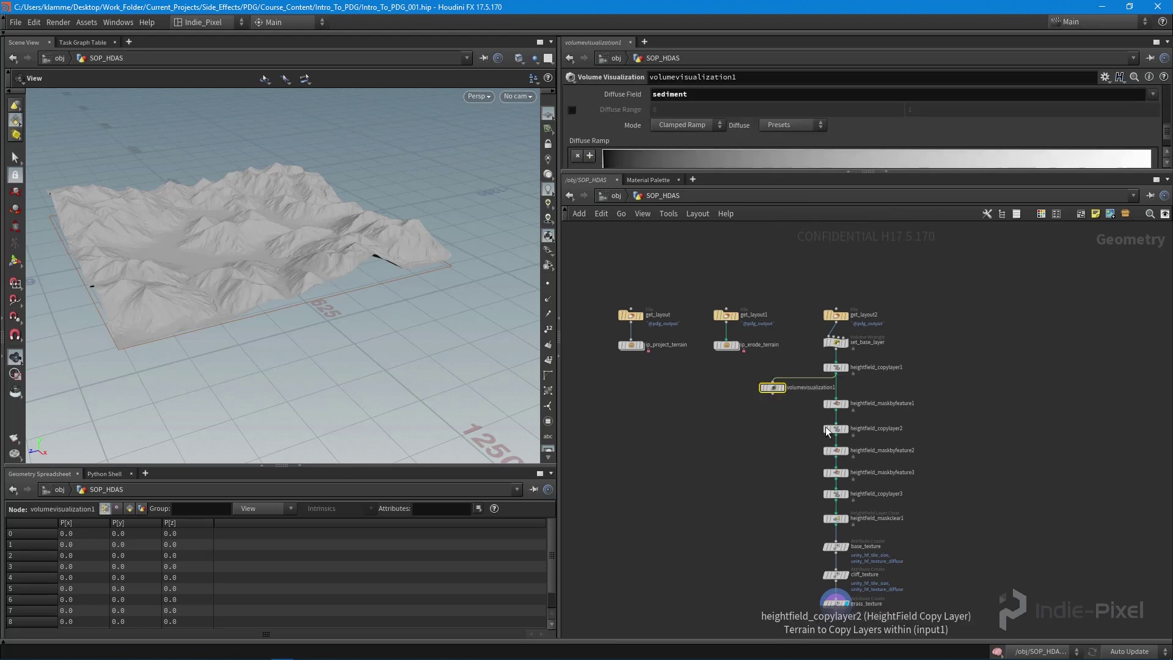
pyautogui.press('Delete')
pyautogui.moveTo(800, 532); pyautogui.dragTo(865, 621)
pyautogui.scroll(4, 790, 485)
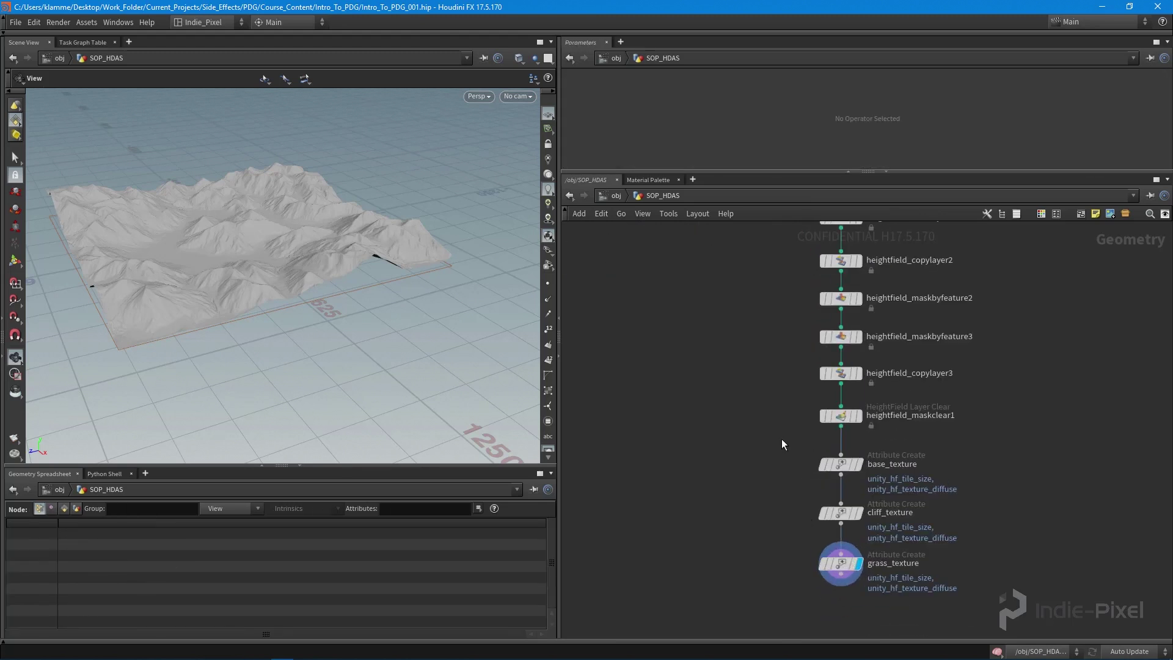
pyautogui.moveTo(840, 465); pyautogui.dragTo(840, 497)
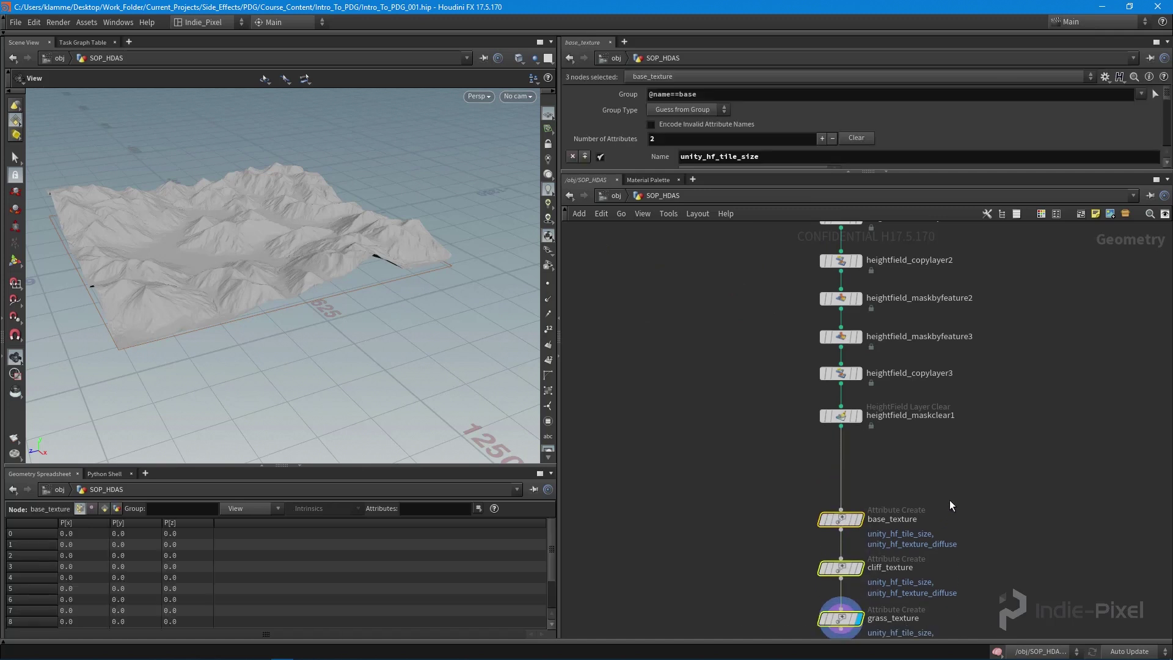
pyautogui.scroll(-3, 950, 499)
# - Collapse set_base_layer through grass_texture into a subnet named ip_texture_terrain
pyautogui.moveTo(849, 299); pyautogui.dragTo(927, 574)
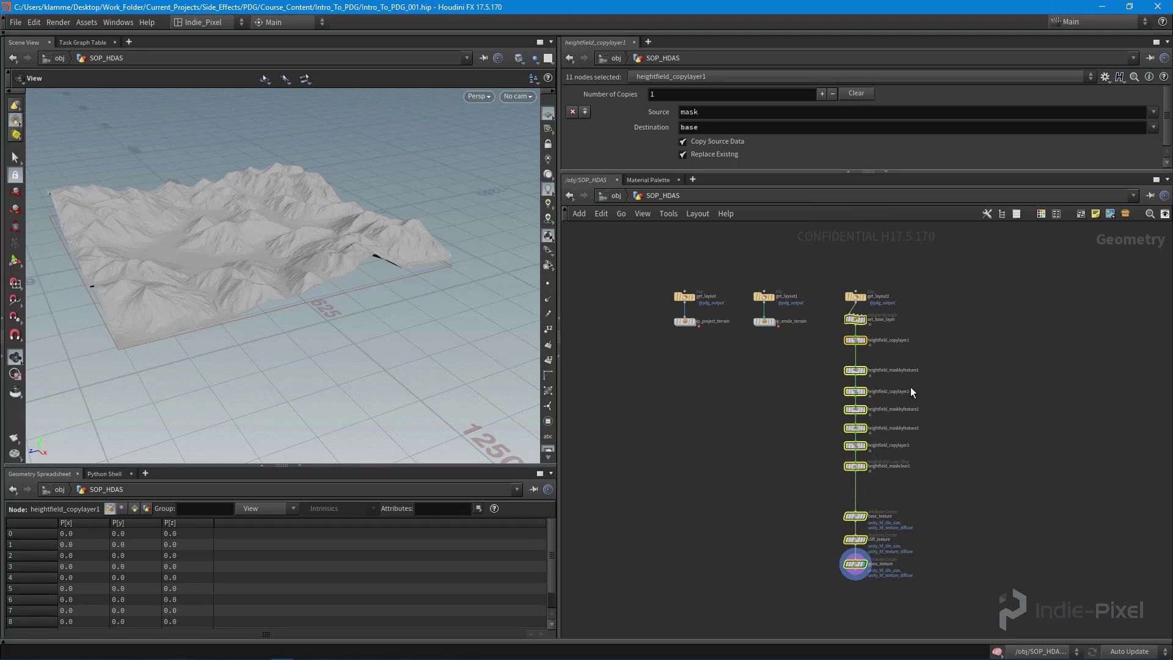
pyautogui.hotkey('shift', 'c')
pyautogui.scroll(5, 874, 342)
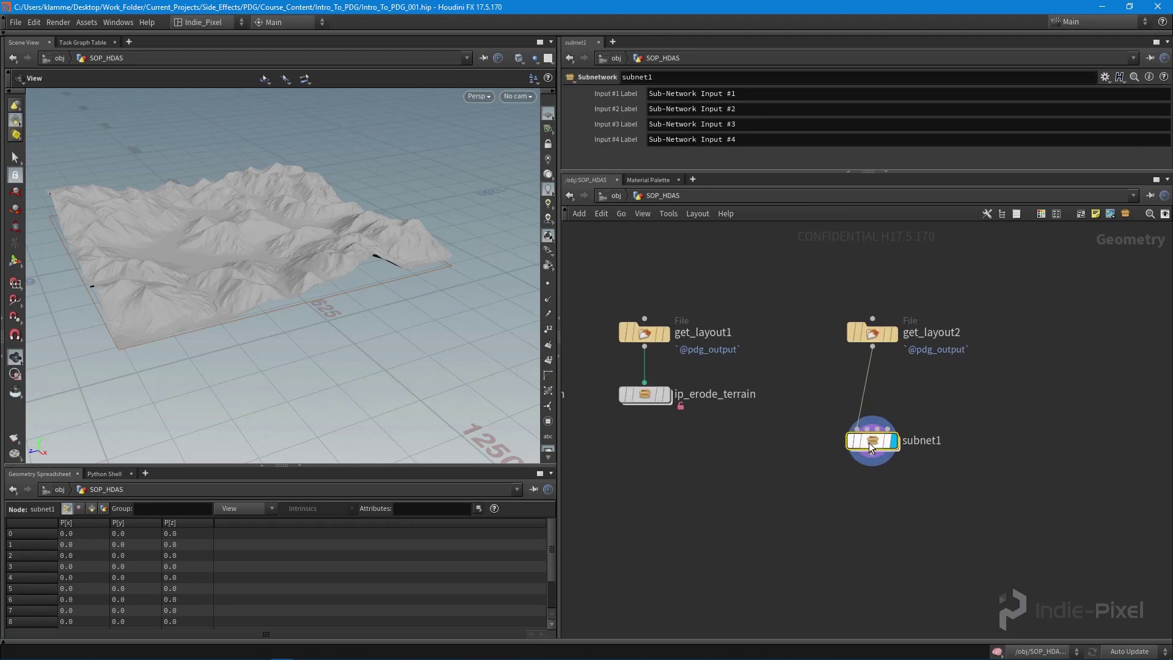
pyautogui.moveTo(869, 442); pyautogui.dragTo(870, 398)
pyautogui.doubleClick(921, 394)
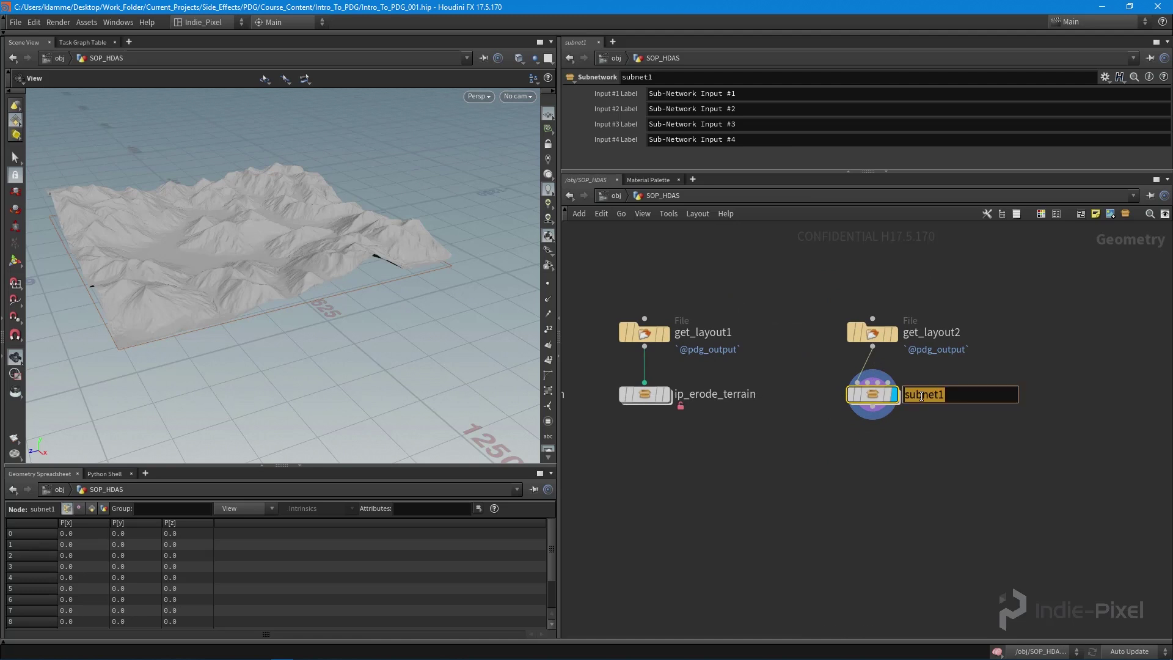
pyautogui.write('ip_texture_terrain')
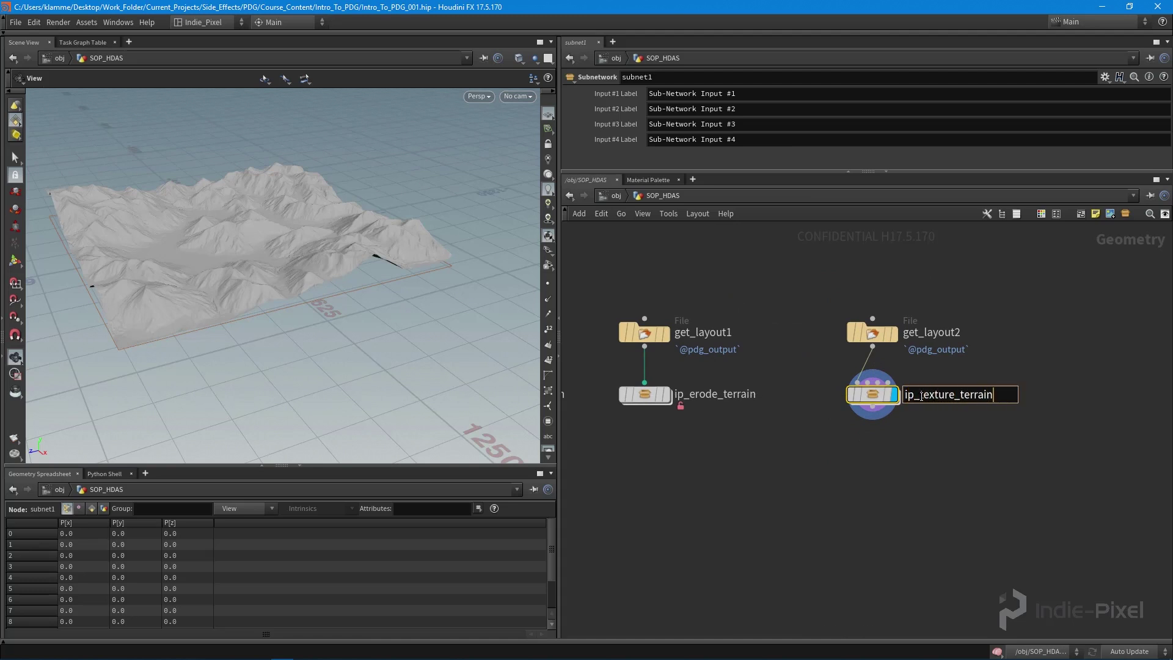
pyautogui.press('Return')
# - Box-select each get_layout and terrain subnet column in turn to review the network
pyautogui.scroll(-3, 833, 492)
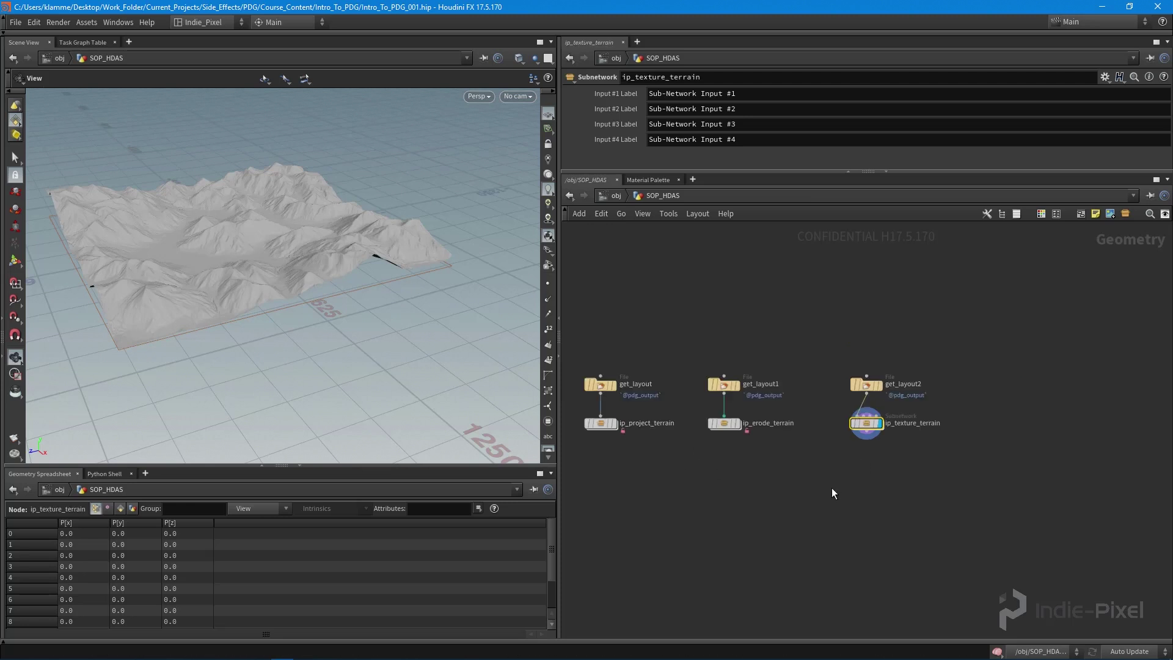
pyautogui.moveTo(630, 327); pyautogui.dragTo(726, 466)
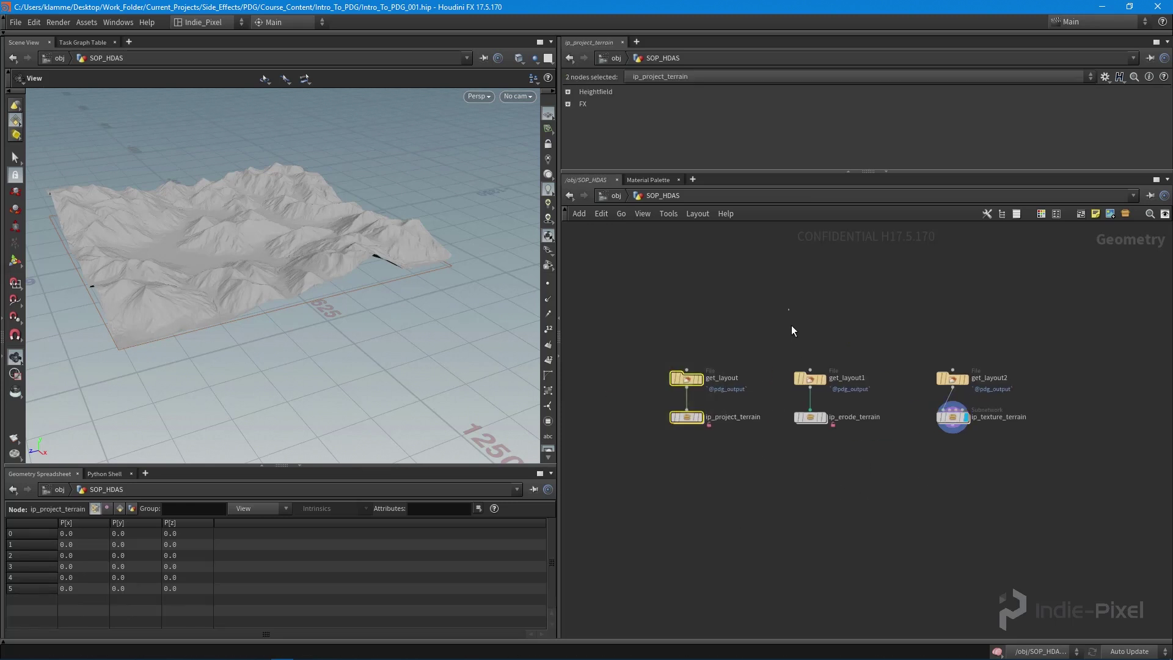
pyautogui.moveTo(779, 320); pyautogui.dragTo(888, 483)
pyautogui.moveTo(891, 377); pyautogui.dragTo(843, 376, button='middle')
pyautogui.moveTo(861, 321); pyautogui.dragTo(1106, 574)
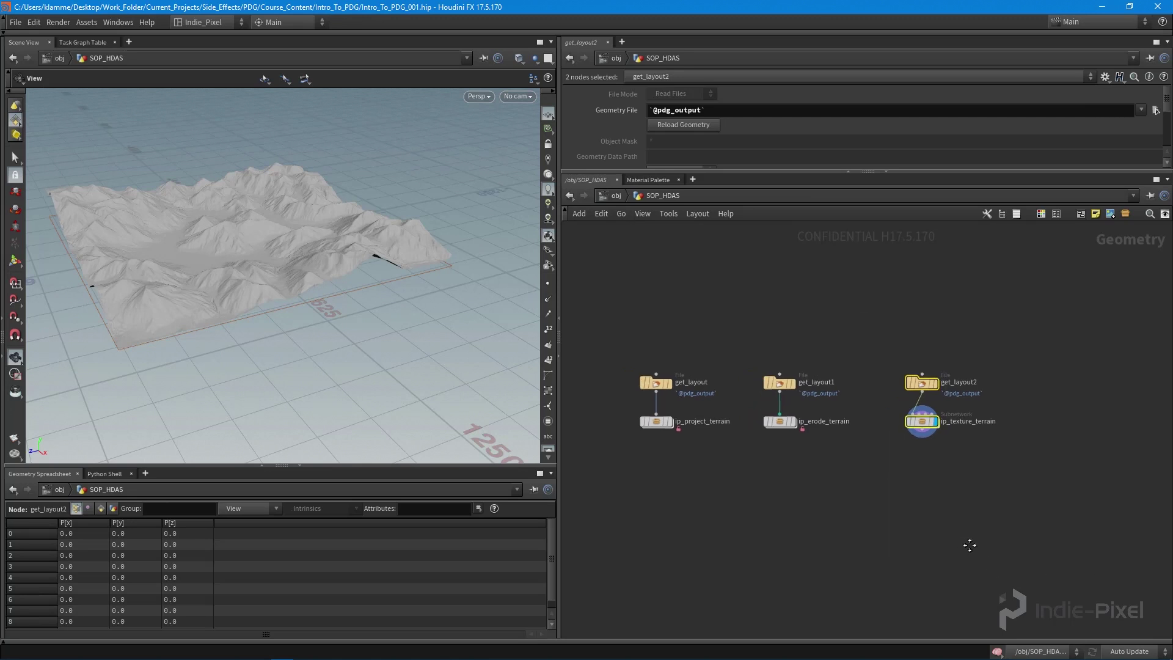
pyautogui.moveTo(758, 346); pyautogui.dragTo(858, 489)
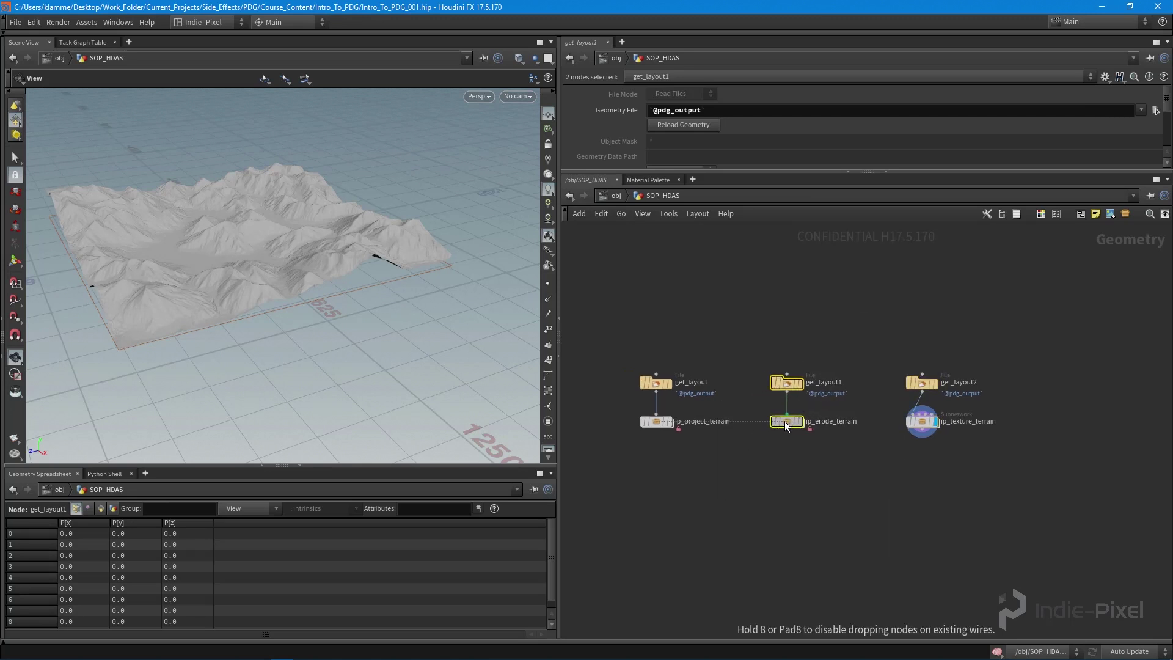
pyautogui.click(856, 509)
pyautogui.moveTo(857, 508); pyautogui.dragTo(879, 506, button='middle')
pyautogui.moveTo(607, 314); pyautogui.dragTo(739, 489)
pyautogui.moveTo(759, 309); pyautogui.dragTo(867, 488)
pyautogui.moveTo(910, 309); pyautogui.dragTo(1025, 521)
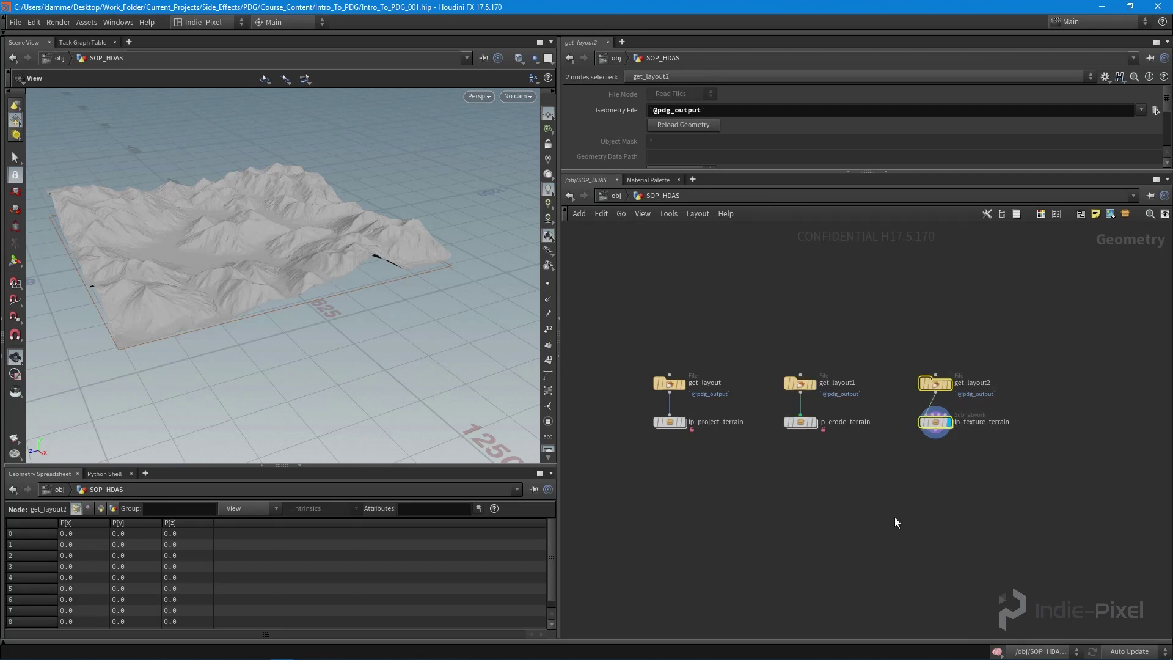
pyautogui.scroll(5, 932, 426)
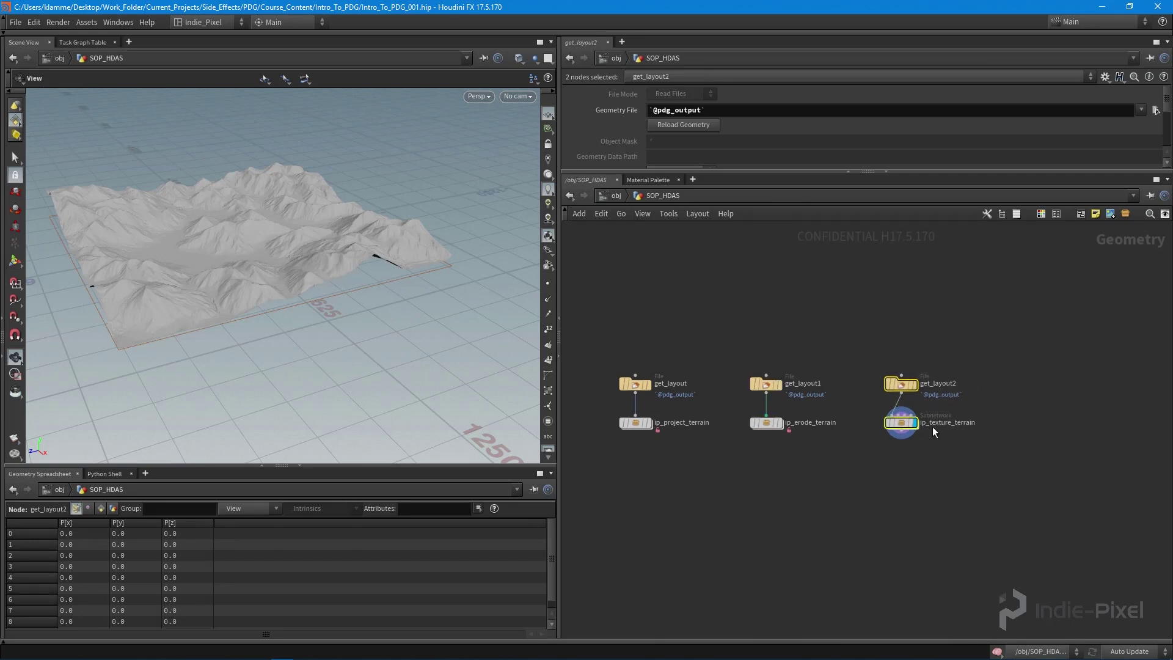
# - Start creating a digital asset from the ip_texture_terrain node
pyautogui.click(916, 477)
pyautogui.rightClick(867, 430)
pyautogui.press('Escape')
pyautogui.click(881, 412)
pyautogui.rightClick(882, 412)
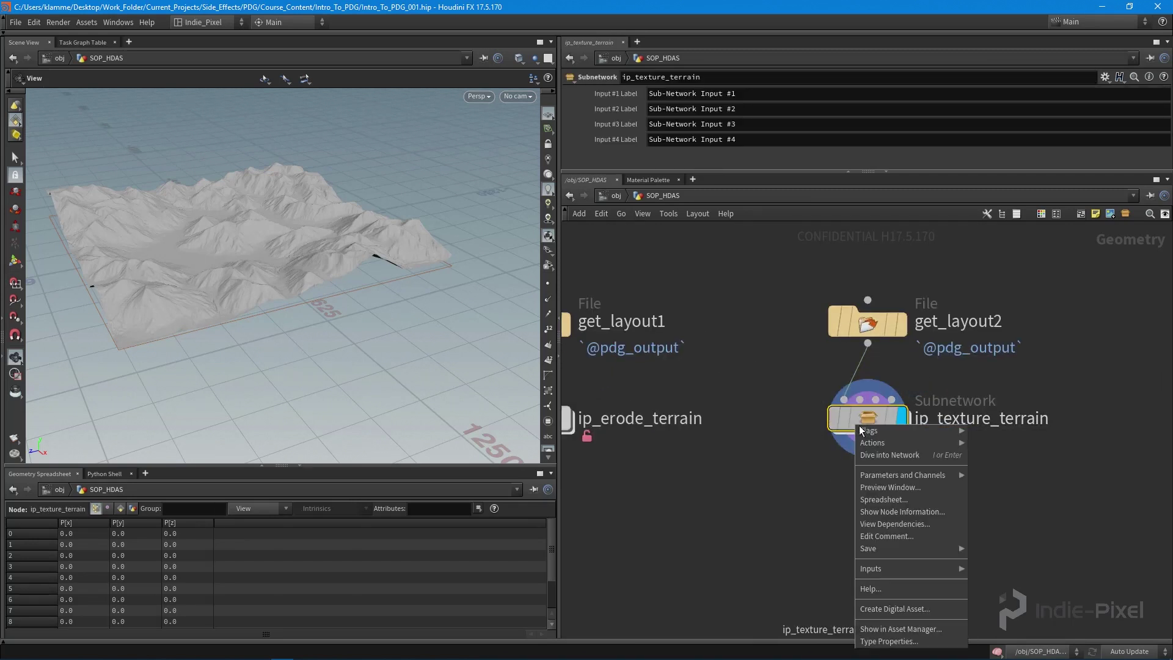
pyautogui.click(911, 611)
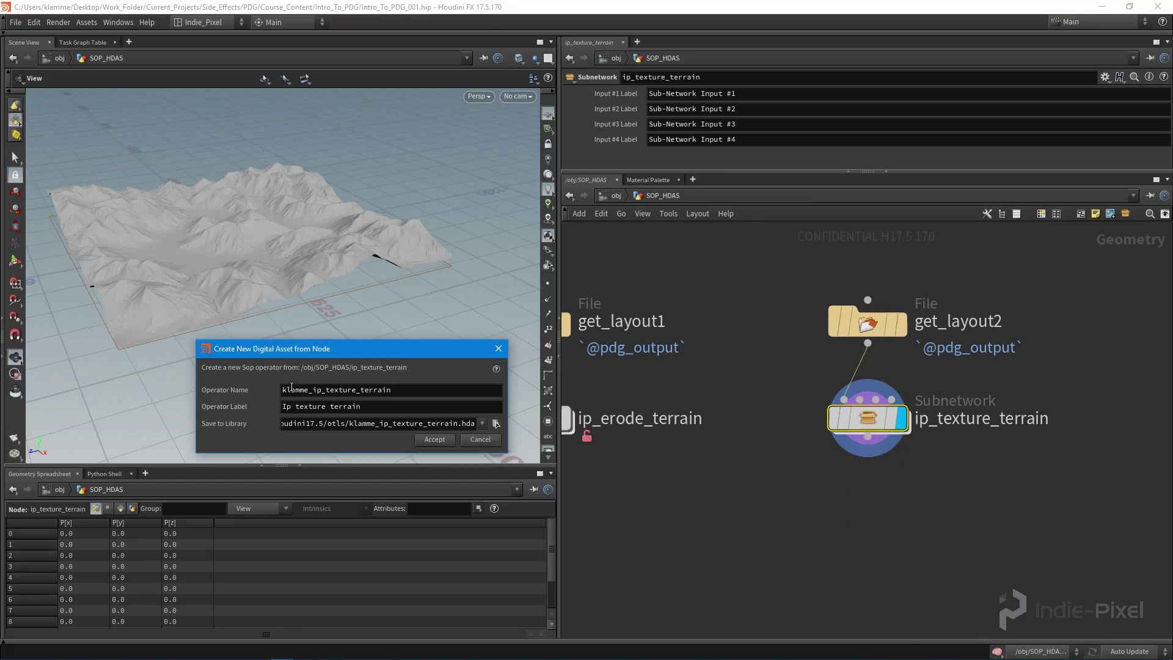
# - Set operator name ip_texture_terrain and label 'IP Texture Terrain'
pyautogui.moveTo(312, 391); pyautogui.dragTo(282, 391)
pyautogui.press('BackSpace')
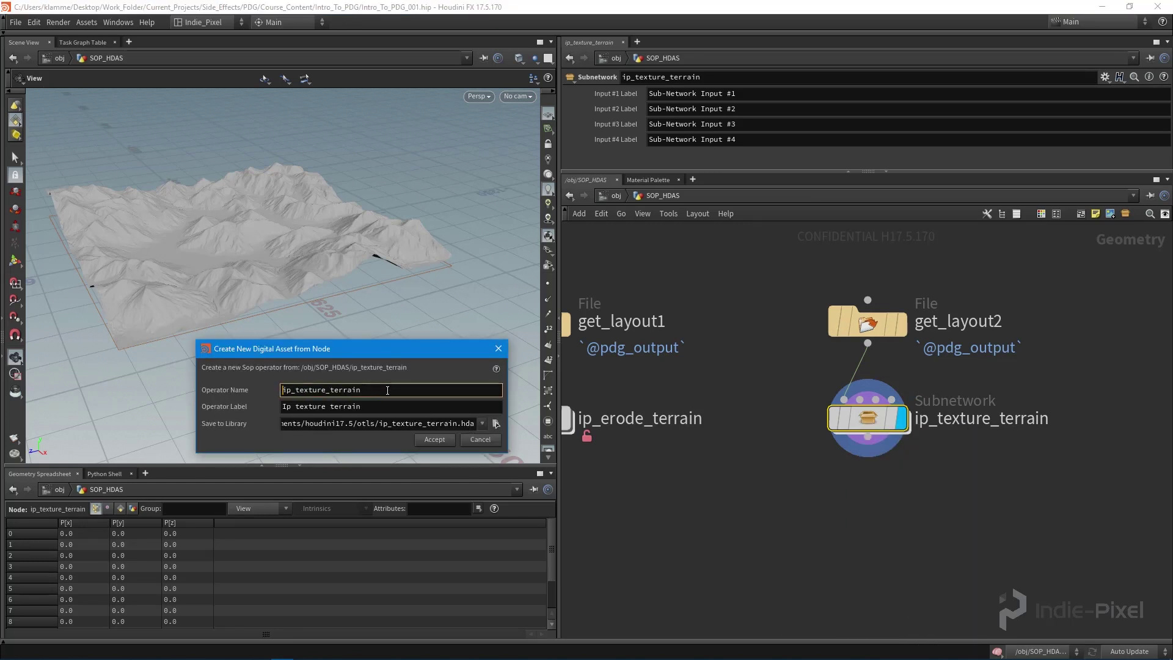
pyautogui.click(395, 403)
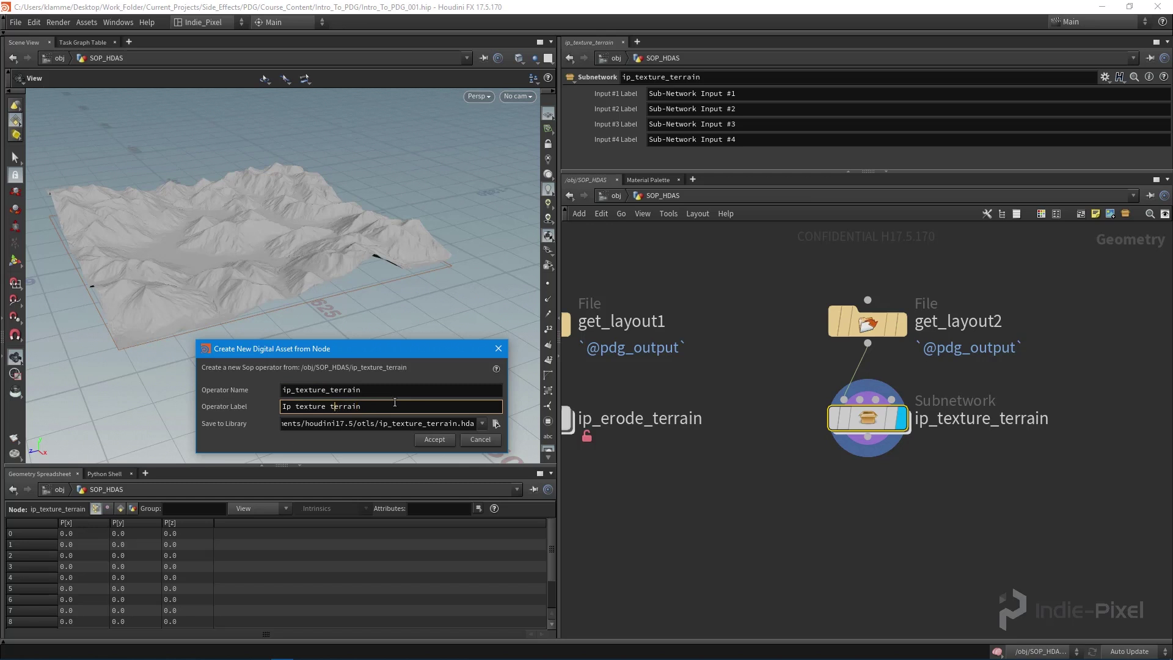
pyautogui.press('BackSpace')
pyautogui.write('T')
pyautogui.press('Left')
pyautogui.press('BackSpace')
pyautogui.write('P')
pyautogui.press('Tab')
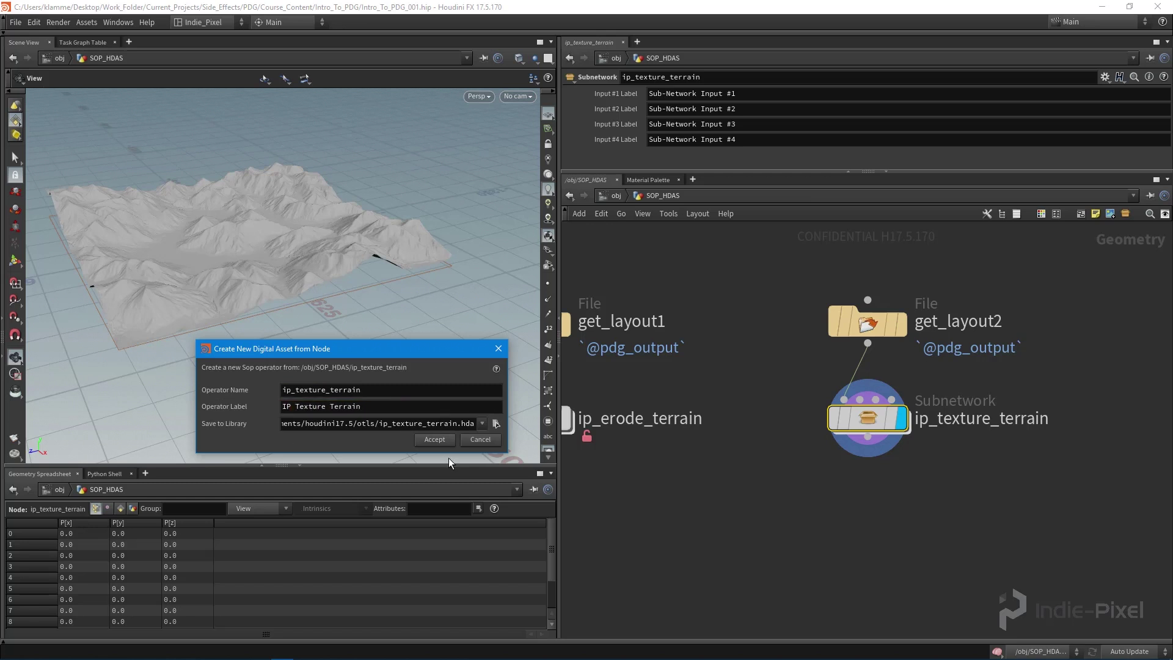
# - Set the library path to $JOB/hda/ip_texture_terrain.hda
pyautogui.click(498, 421)
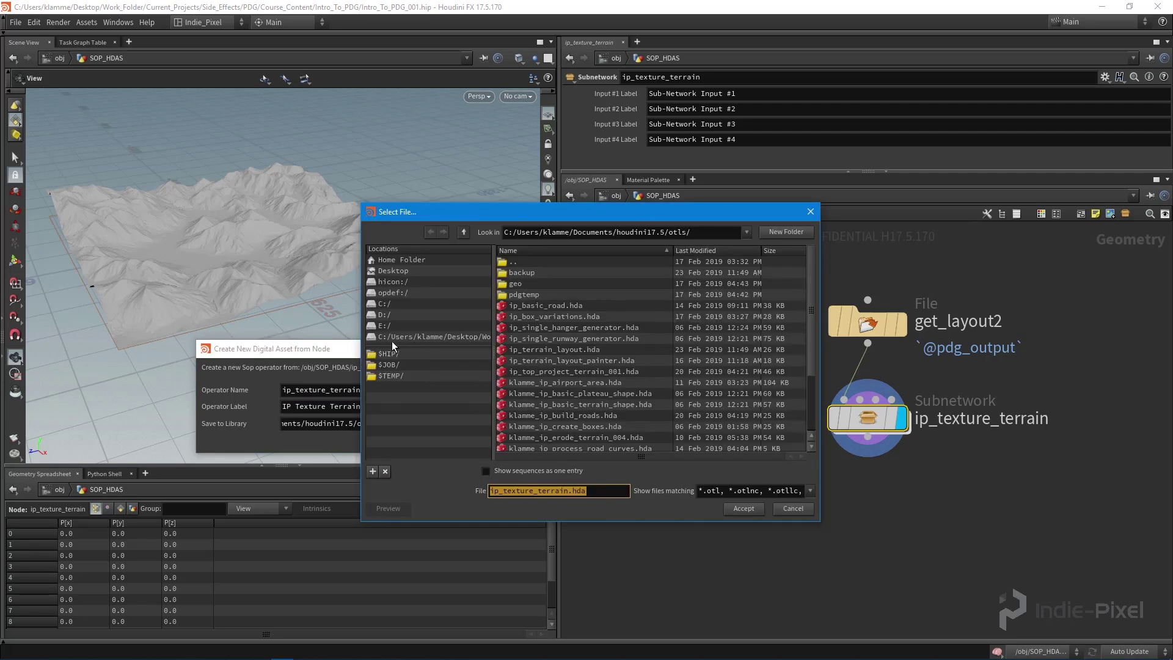
pyautogui.click(391, 365)
pyautogui.doubleClick(516, 294)
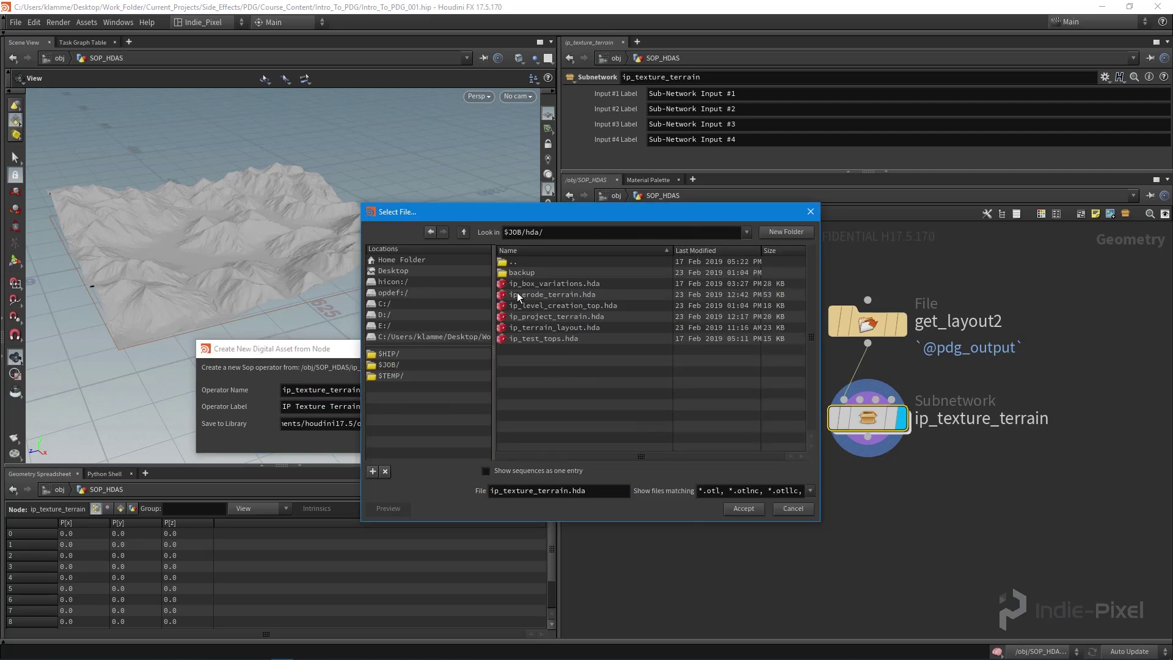
pyautogui.click(744, 509)
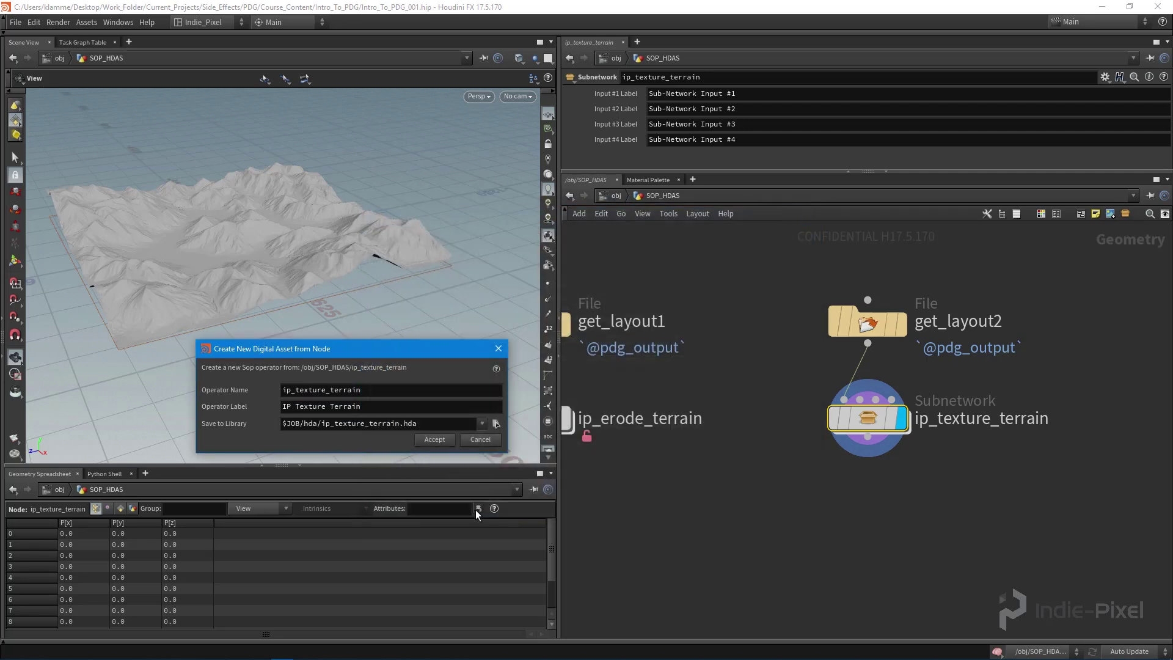
# - Create the ip_texture_terrain asset, dive inside, and select base_texture
pyautogui.click(435, 440)
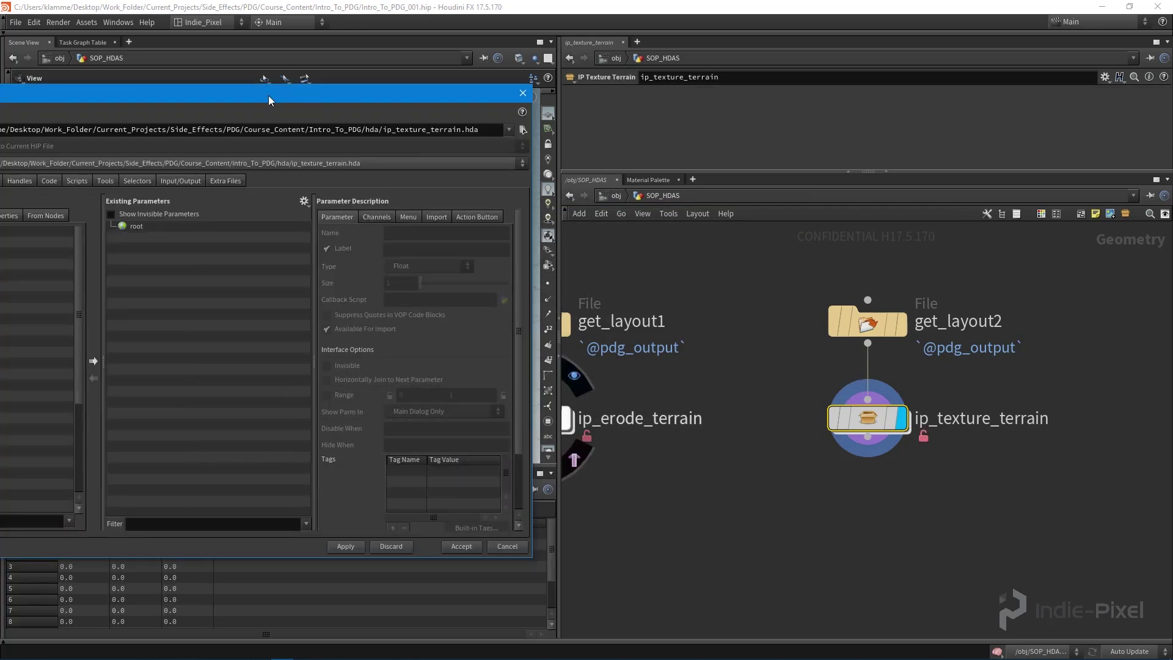
pyautogui.doubleClick(870, 419)
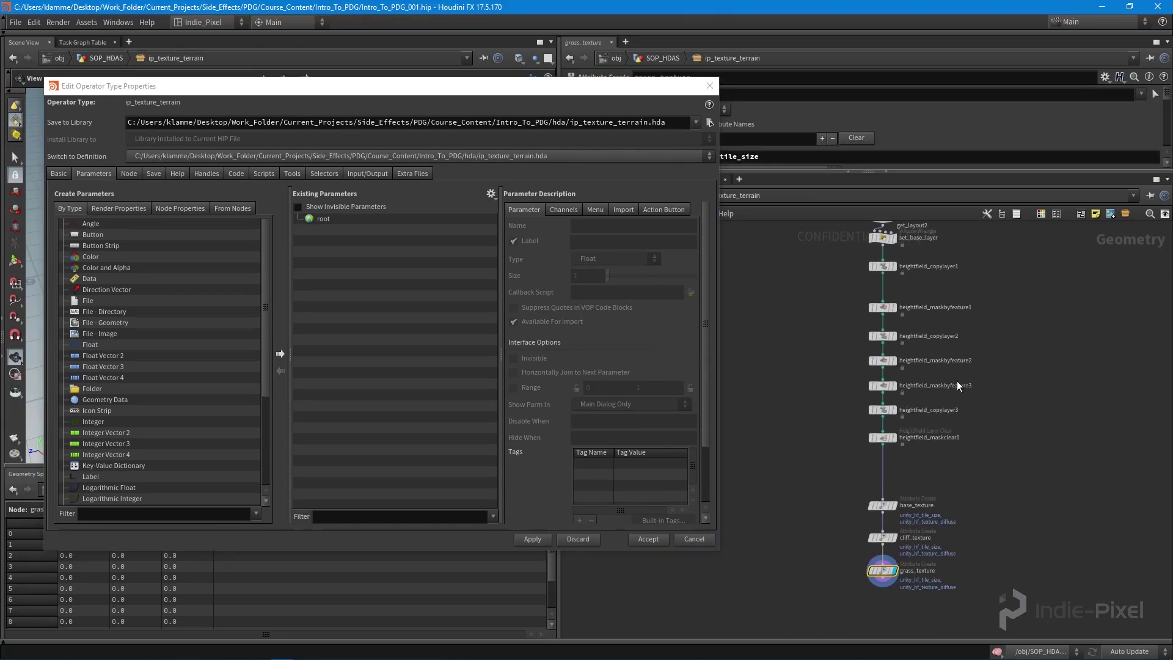
pyautogui.moveTo(830, 298); pyautogui.dragTo(973, 505)
pyautogui.scroll(5, 926, 310)
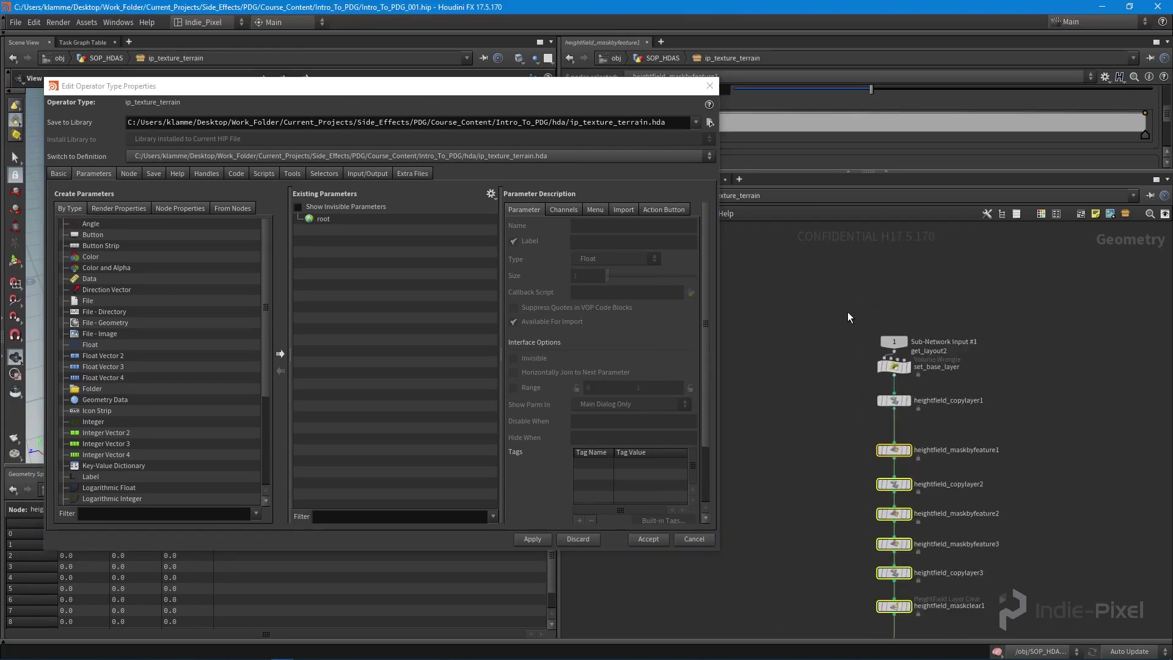
pyautogui.scroll(-4, 1021, 274)
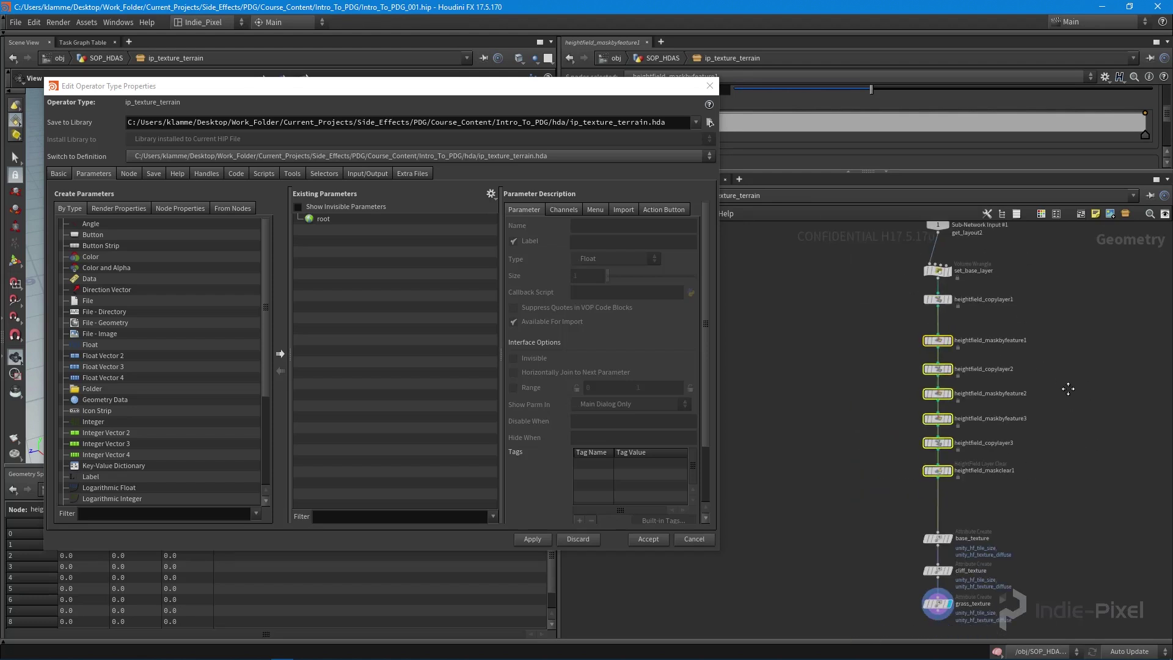
pyautogui.scroll(3, 910, 442)
pyautogui.click(912, 450)
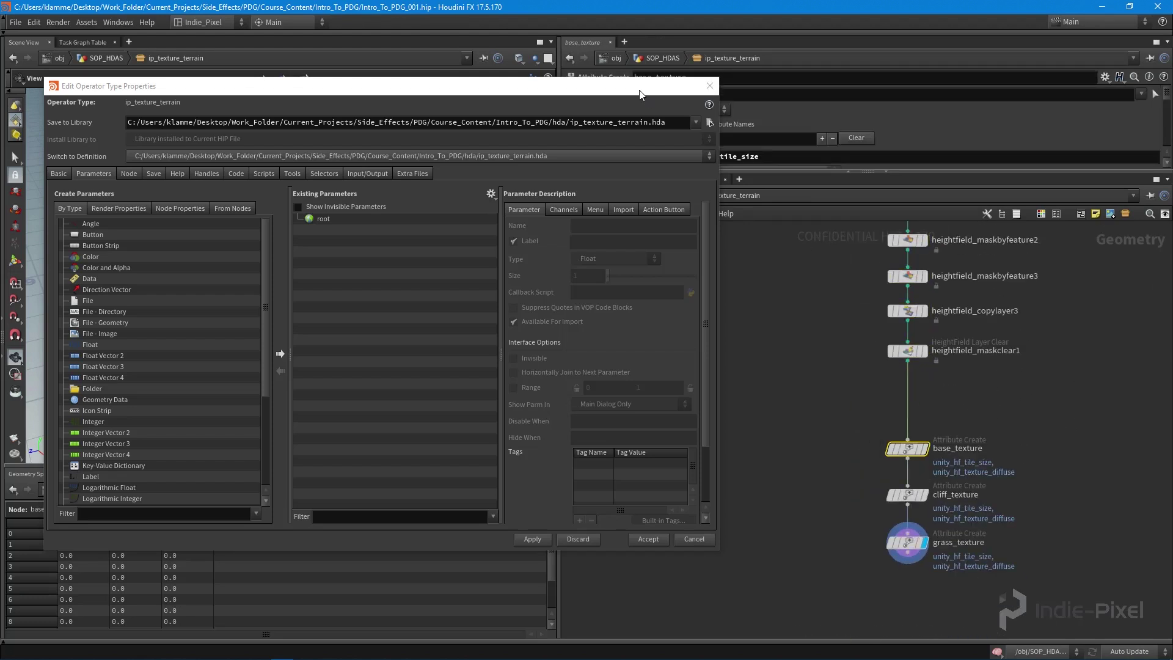
# - Copy base_texture's tile size Value and paste it as a relative-reference asset parameter
pyautogui.moveTo(379, 85); pyautogui.dragTo(225, 83)
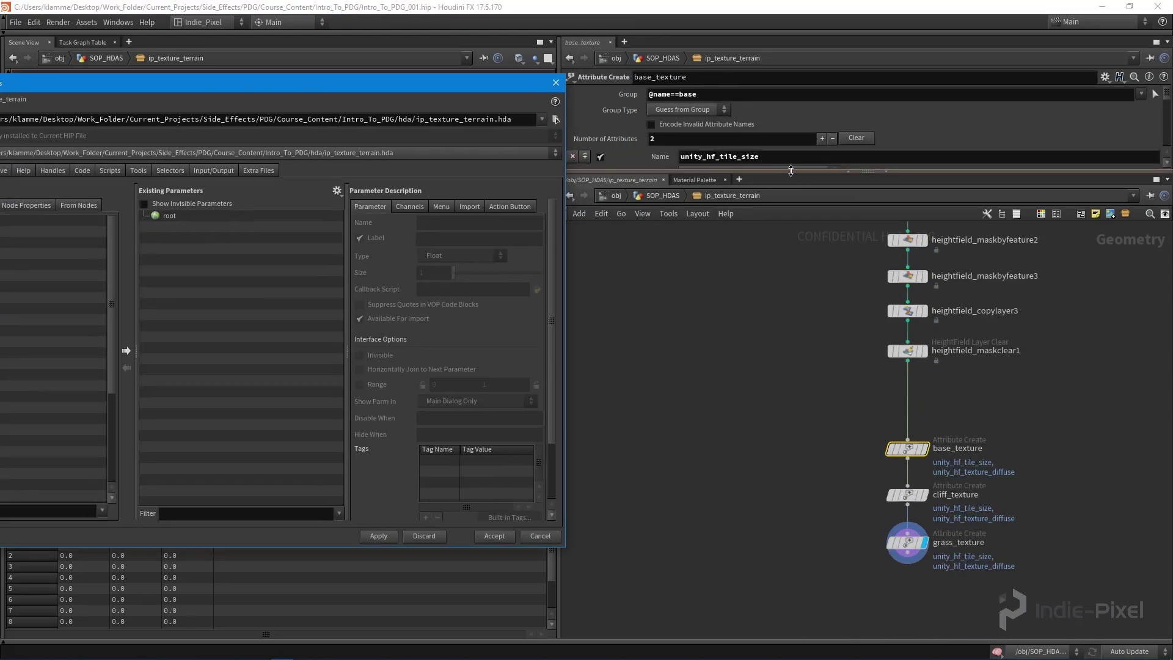
pyautogui.moveTo(794, 172); pyautogui.dragTo(804, 409)
pyautogui.scroll(-1, 792, 310)
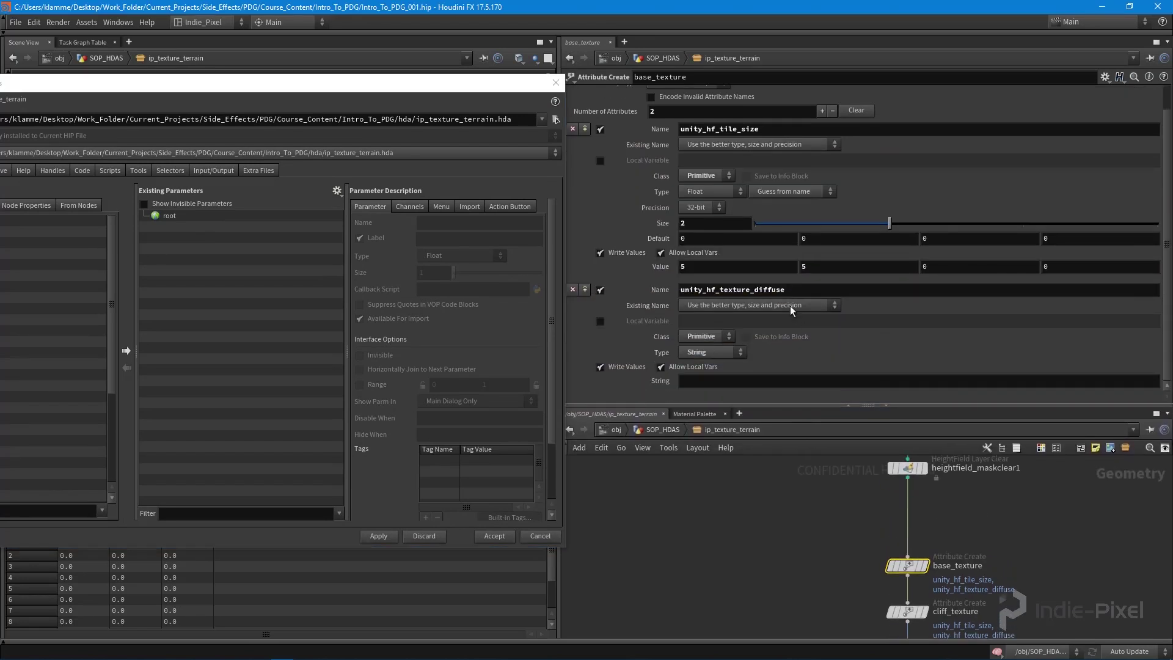
pyautogui.rightClick(691, 269)
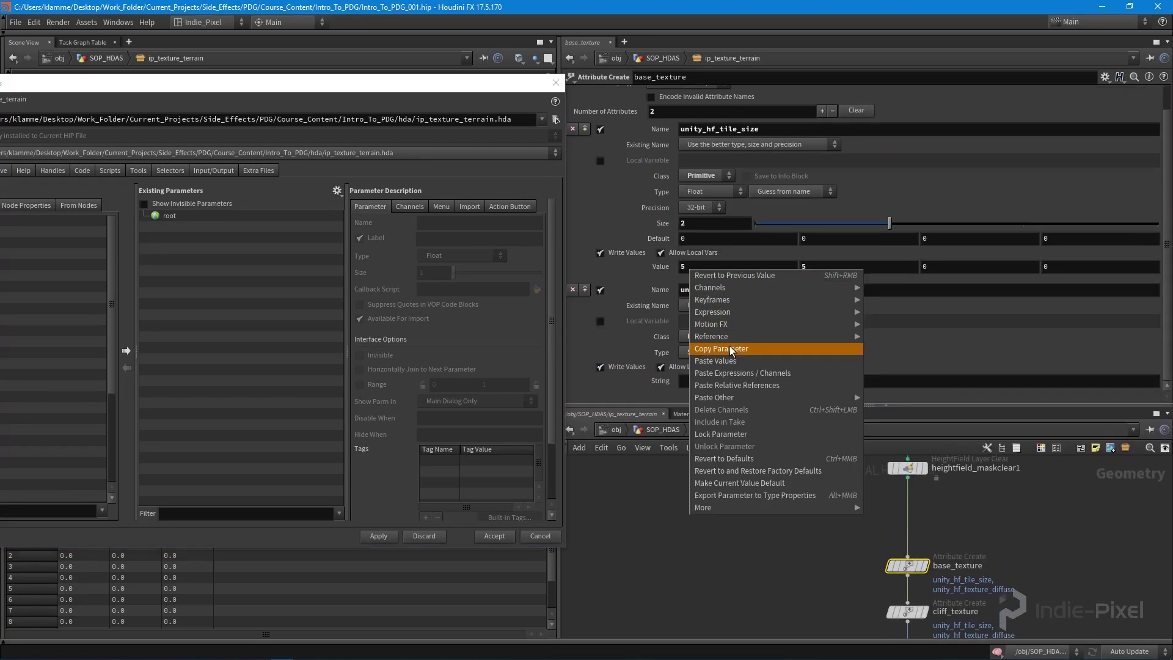
pyautogui.click(755, 342)
pyautogui.rightClick(820, 267)
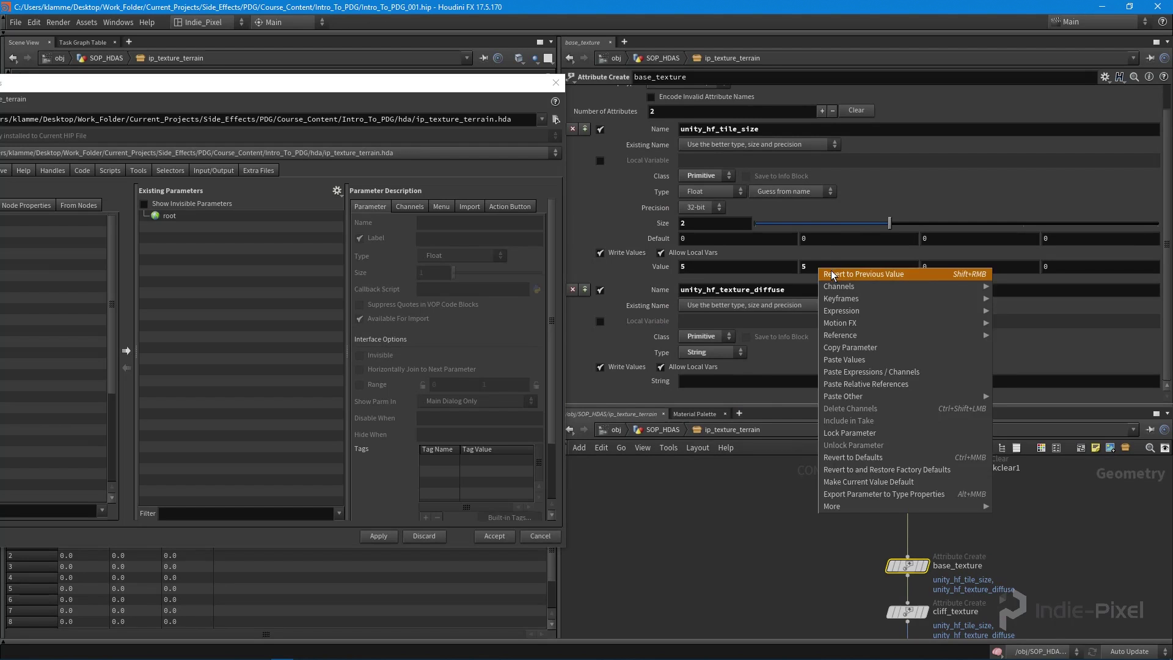
pyautogui.click(863, 385)
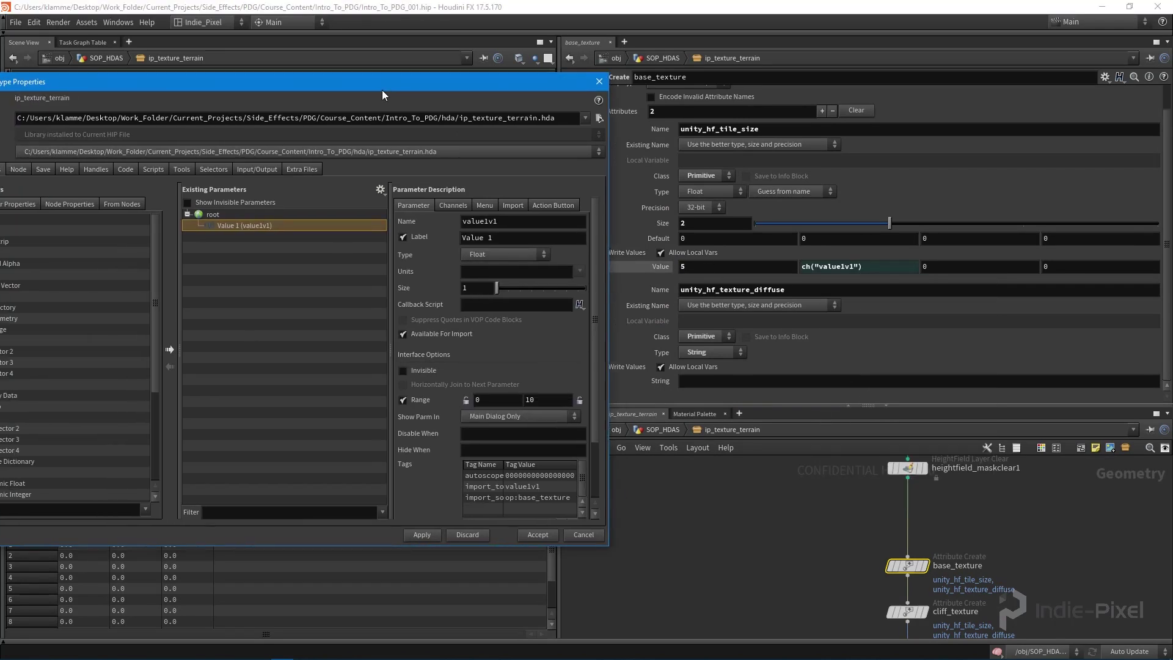
# - Add a collapsible folder labelled Base Texture to the asset parameters
pyautogui.moveTo(275, 88); pyautogui.dragTo(356, 83)
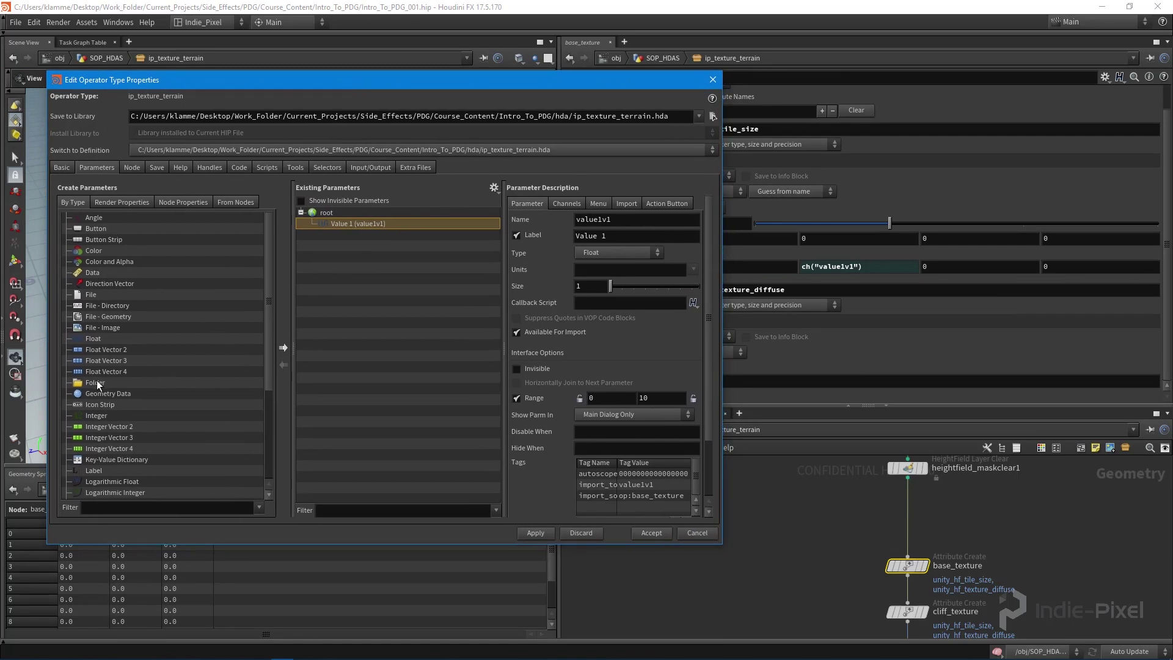
pyautogui.moveTo(97, 381); pyautogui.dragTo(337, 318)
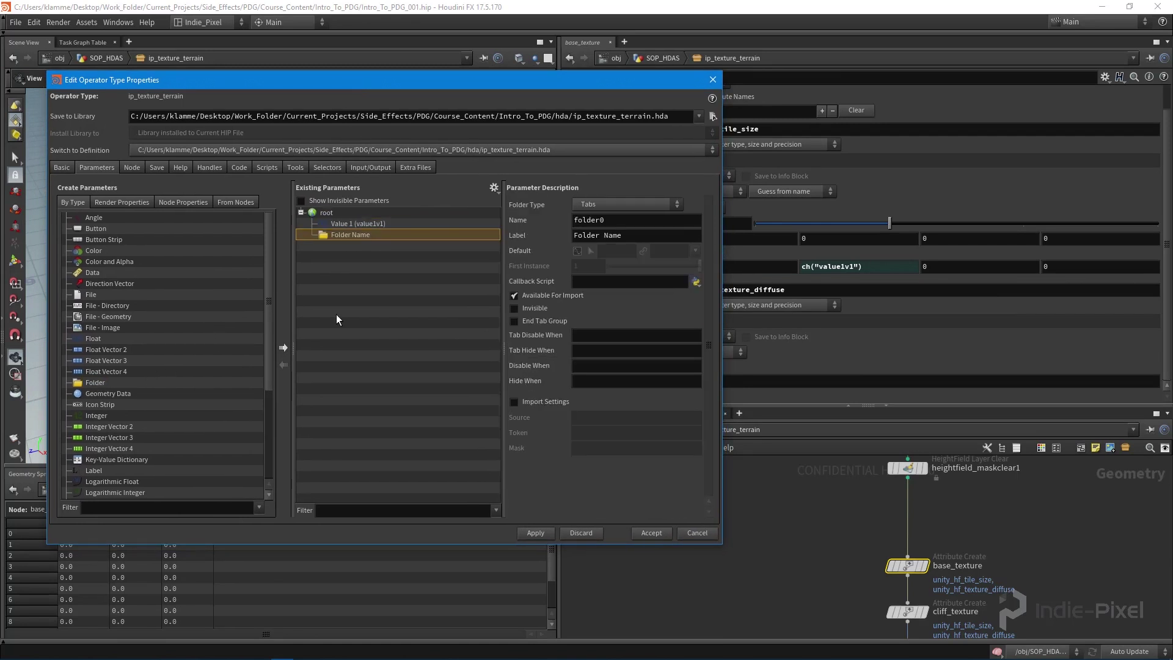
pyautogui.click(628, 204)
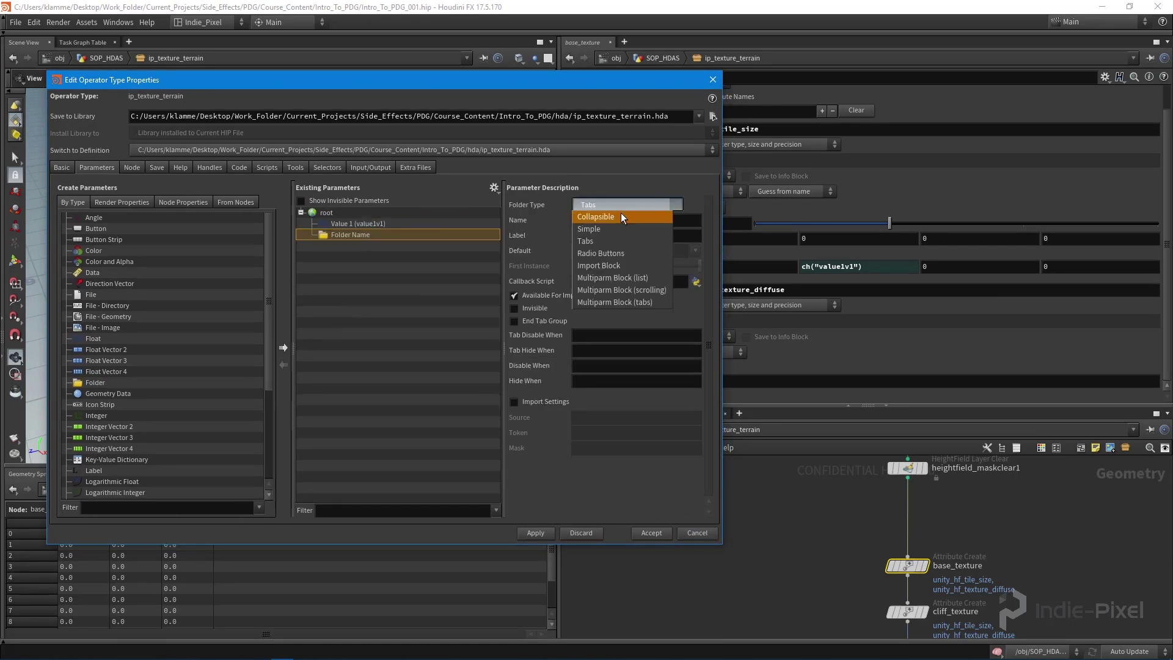
pyautogui.click(620, 217)
pyautogui.tripleClick(636, 233)
pyautogui.write('Bas')
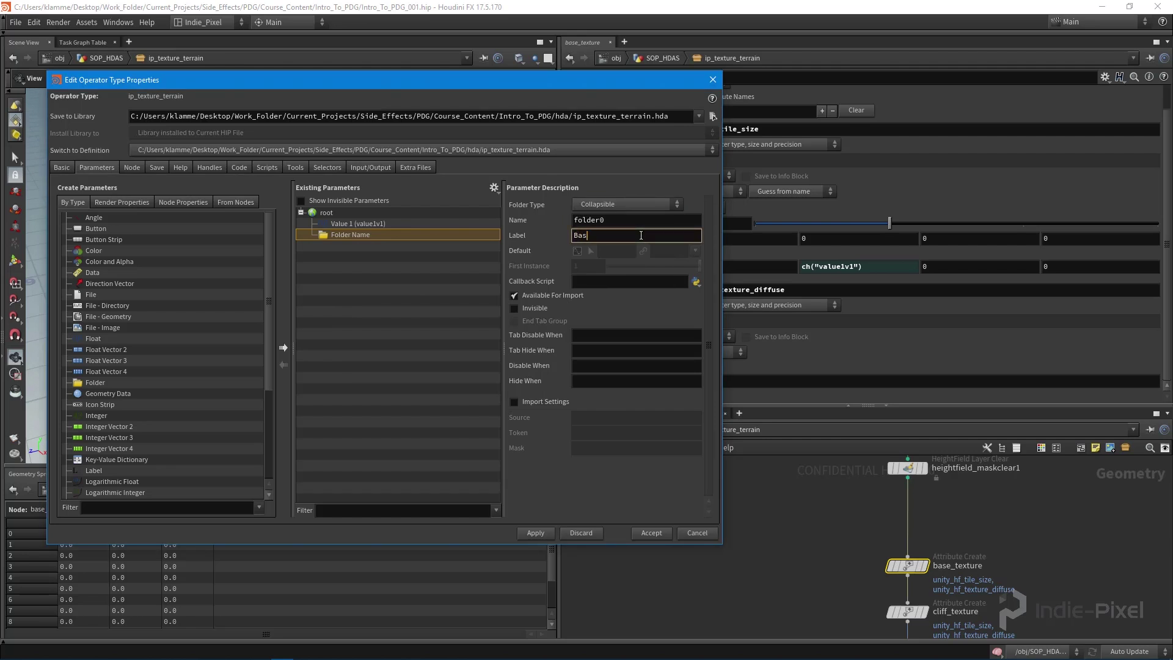
pyautogui.write('e Texture')
pyautogui.press('Return')
# - Add two more folders labelled Cliffs Texture and Grass Texture
pyautogui.moveTo(91, 383); pyautogui.dragTo(326, 212)
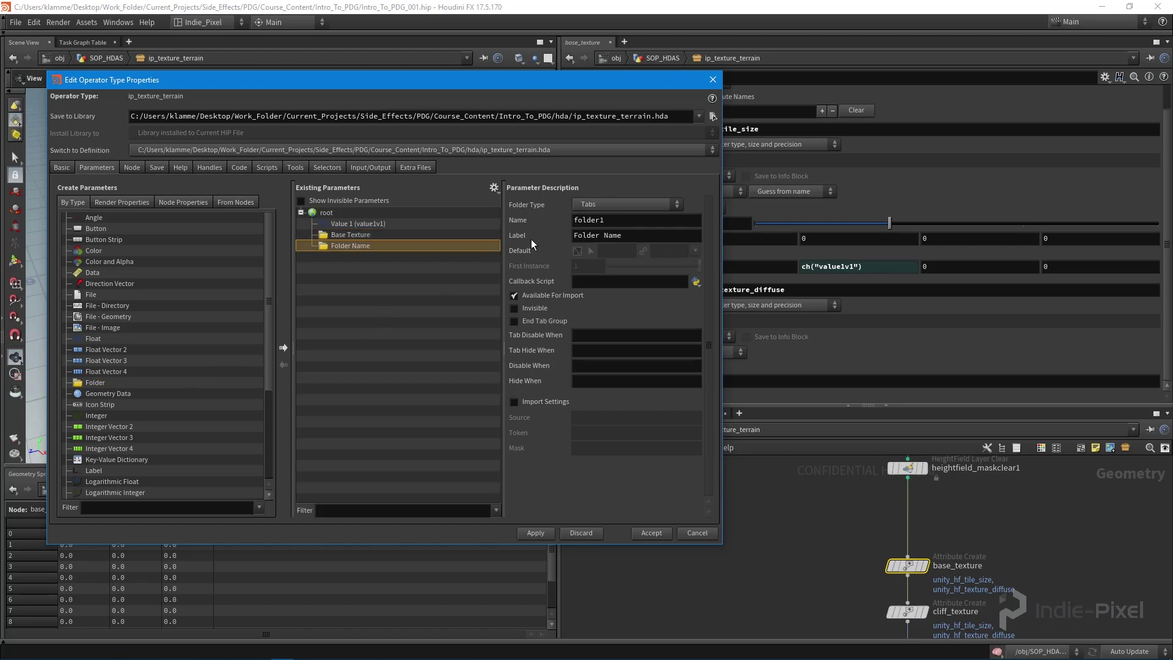
pyautogui.tripleClick(636, 233)
pyautogui.write('Gras')
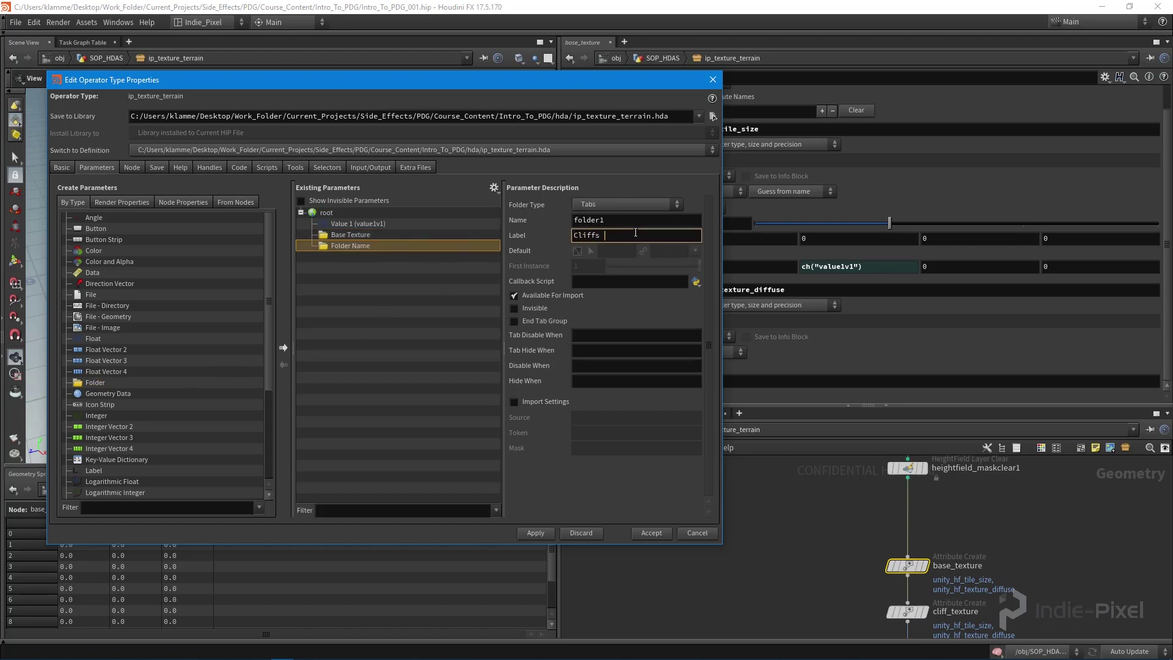
pyautogui.press('Return')
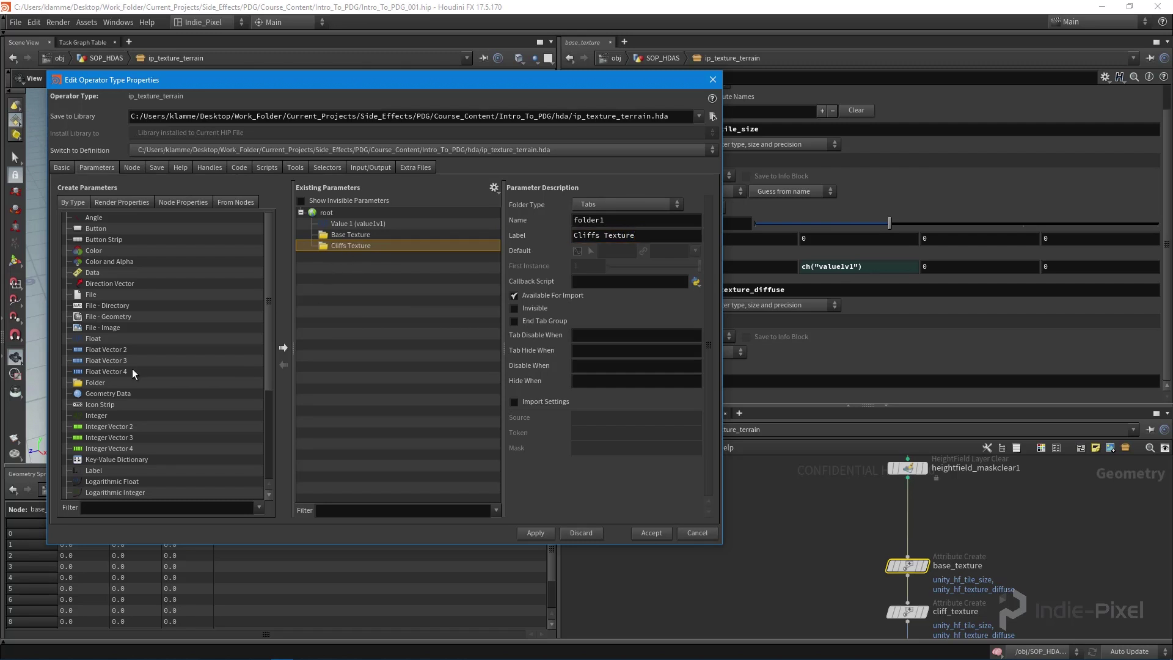
pyautogui.moveTo(96, 382); pyautogui.dragTo(445, 288)
pyautogui.tripleClick(627, 233)
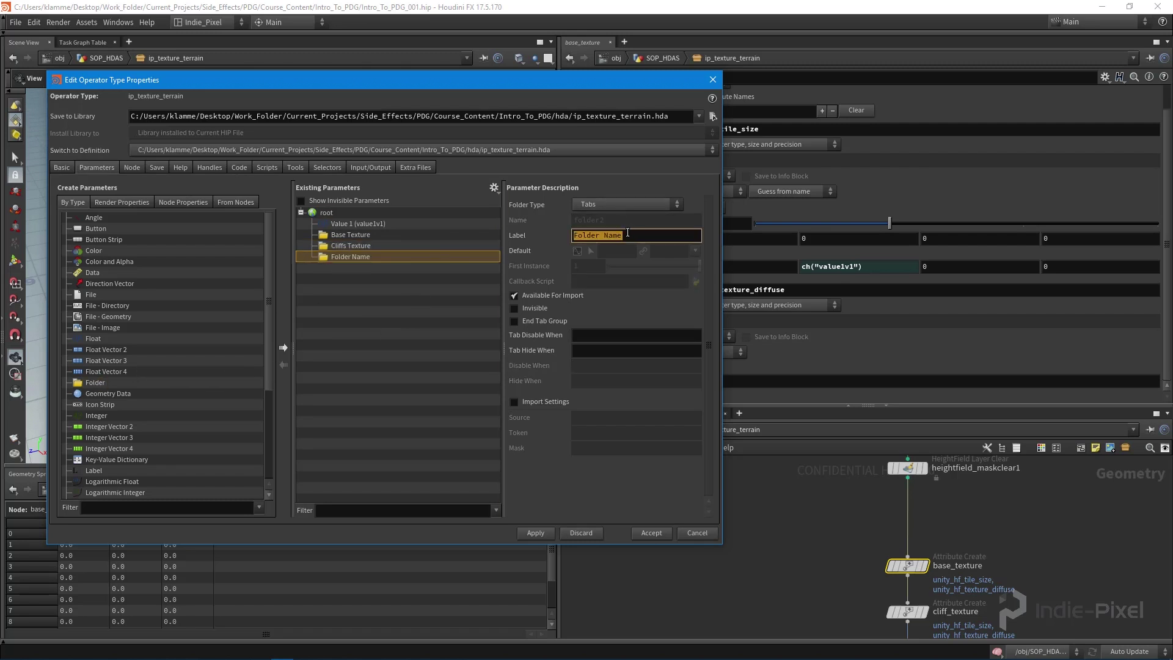
pyautogui.write('Grass Texture')
pyautogui.press('Return')
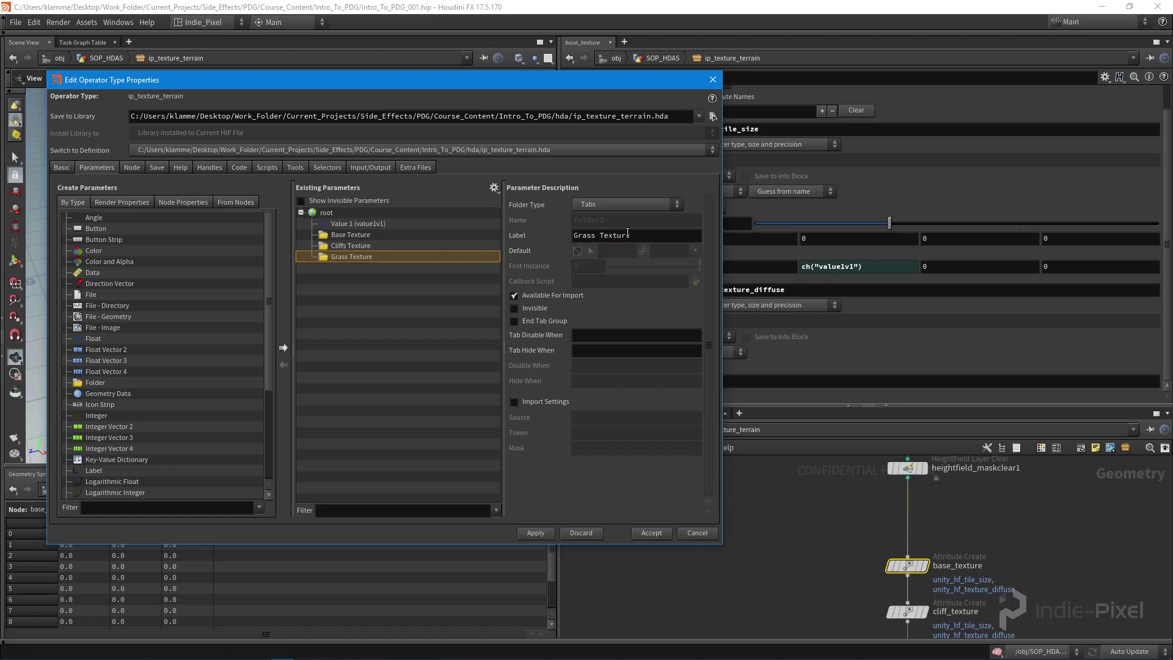
# - Set the folder type for Cliffs and Grass Texture and move Value 1 into Base Texture
pyautogui.keyDown('shift'); pyautogui.click(448, 251); pyautogui.keyUp('shift')
pyautogui.click(602, 208)
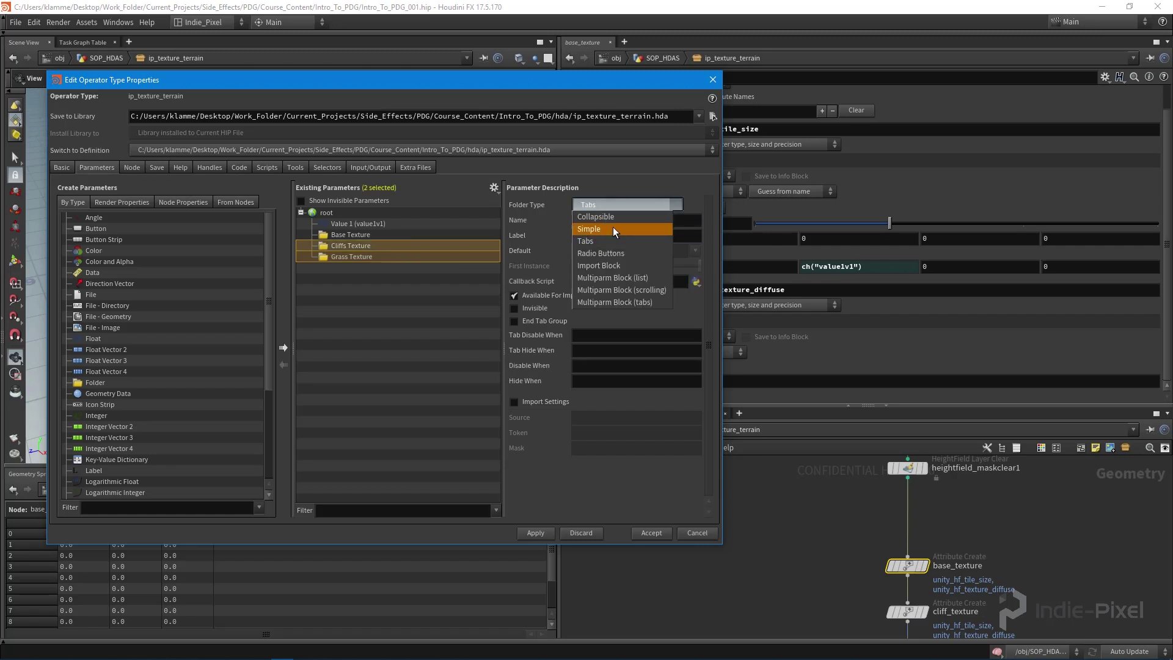
pyautogui.click(604, 217)
pyautogui.click(341, 225)
pyautogui.moveTo(341, 226); pyautogui.dragTo(353, 237)
# - Relabel Value 1 as Tile Rate with range minimum 1 and apply
pyautogui.click(623, 232)
pyautogui.hotkey('ctrl', 'a')
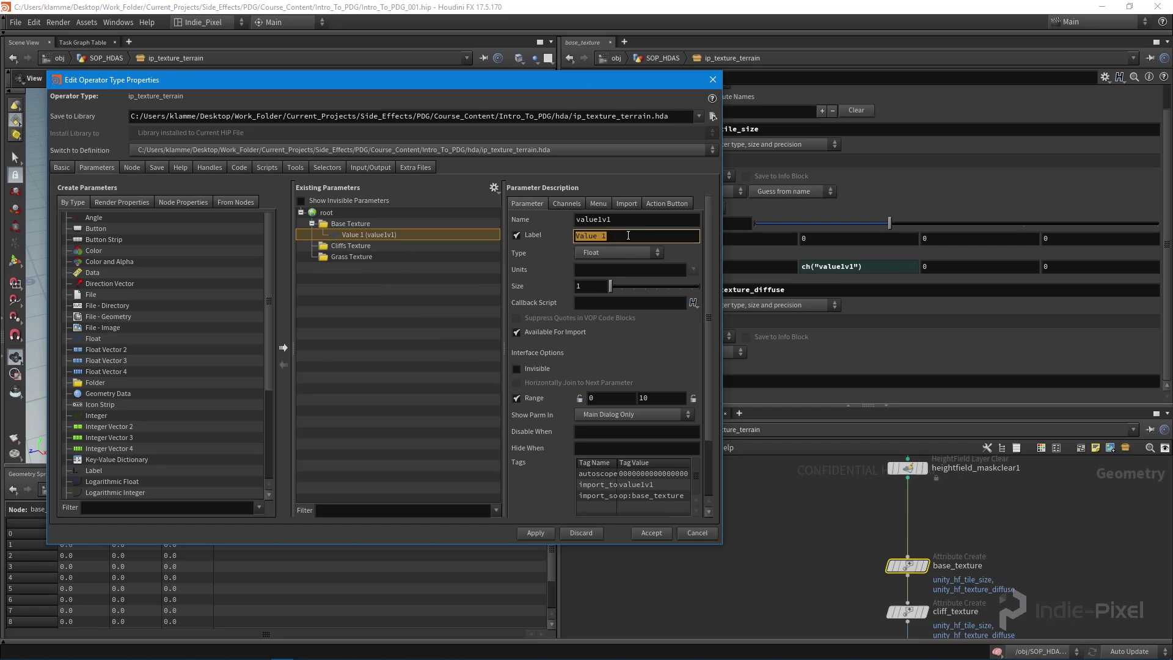
pyautogui.write('Tile Rate')
pyautogui.press('Return')
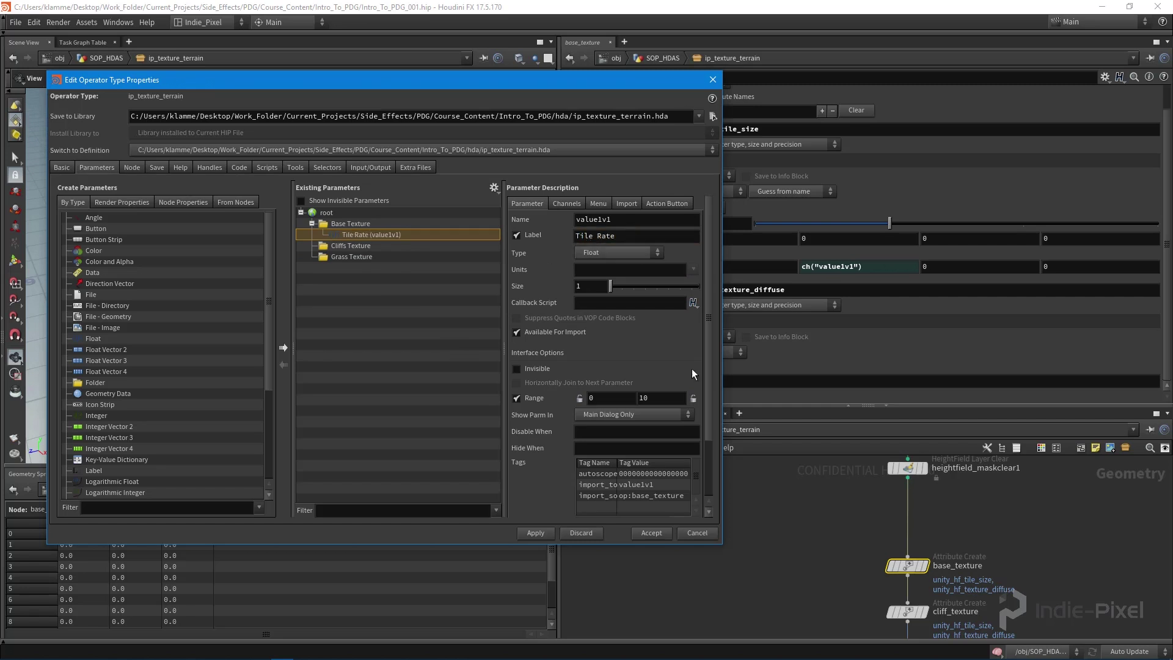
pyautogui.doubleClick(597, 398)
pyautogui.write('1')
pyautogui.click(541, 535)
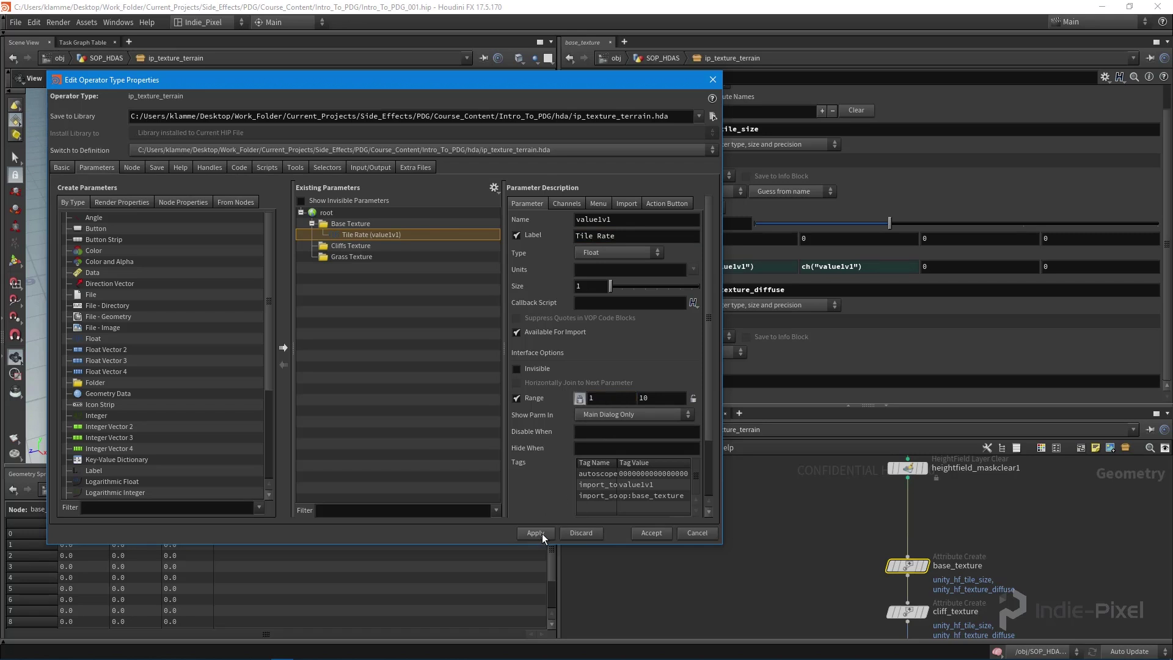
# - Add a Base Texture Path string parameter inside the Base Texture folder and apply
pyautogui.moveTo(560, 78); pyautogui.dragTo(437, 34)
pyautogui.moveTo(667, 383); pyautogui.dragTo(284, 444)
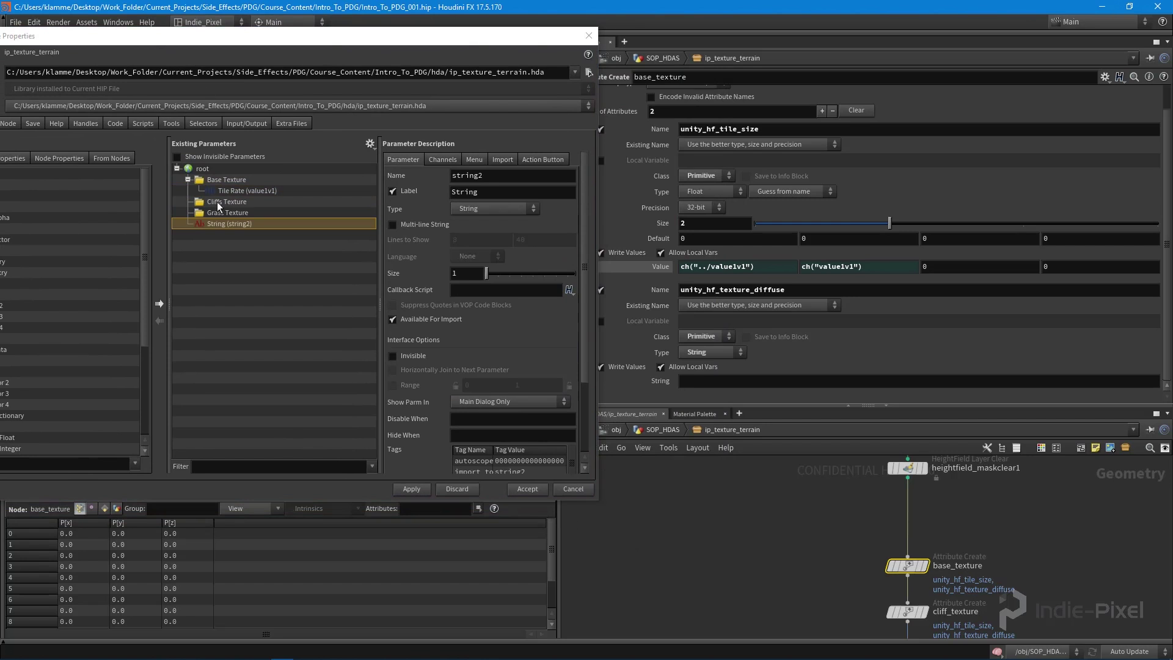
pyautogui.moveTo(208, 225); pyautogui.dragTo(221, 184)
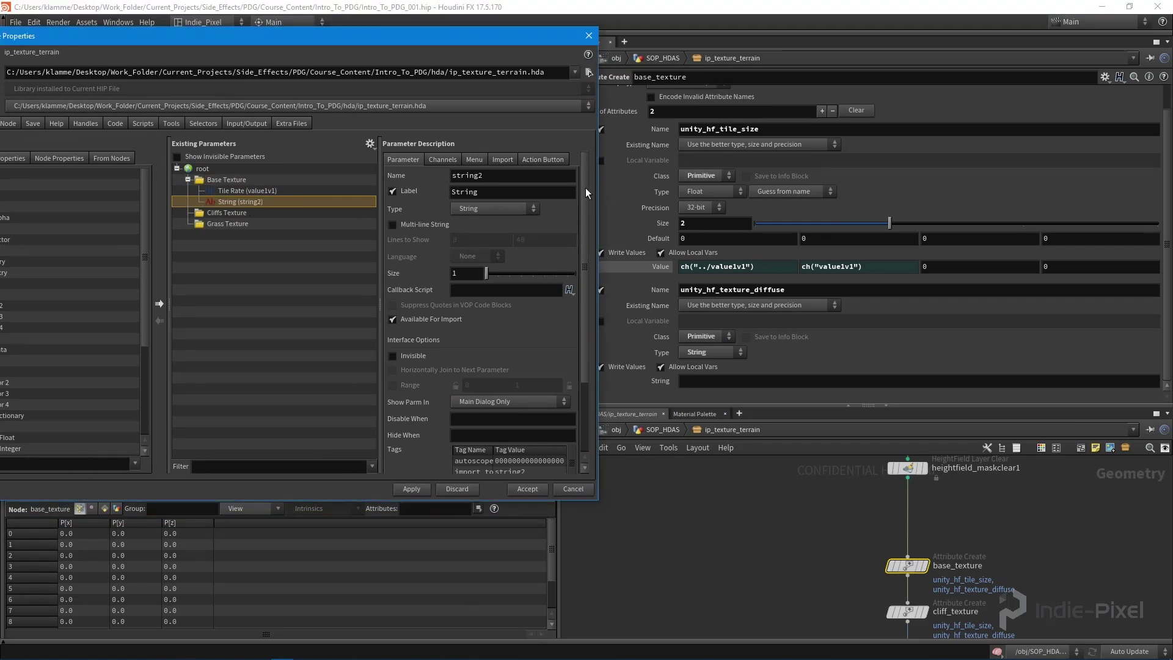
pyautogui.doubleClick(496, 191)
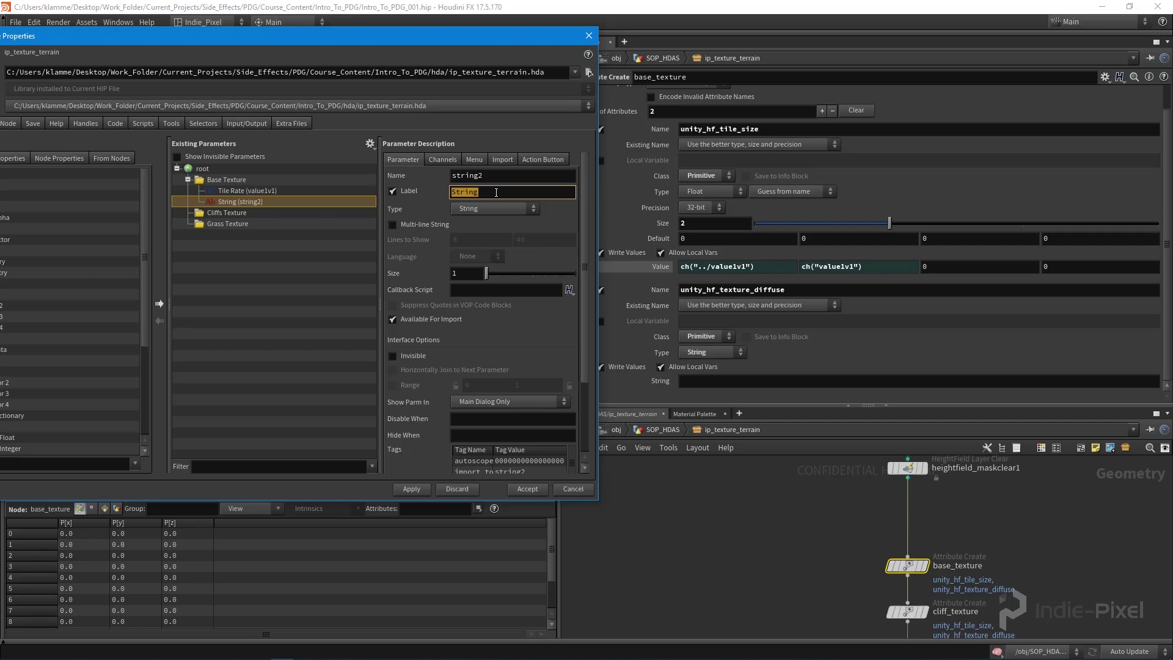
pyautogui.write('Base Texture Path')
pyautogui.press('Return')
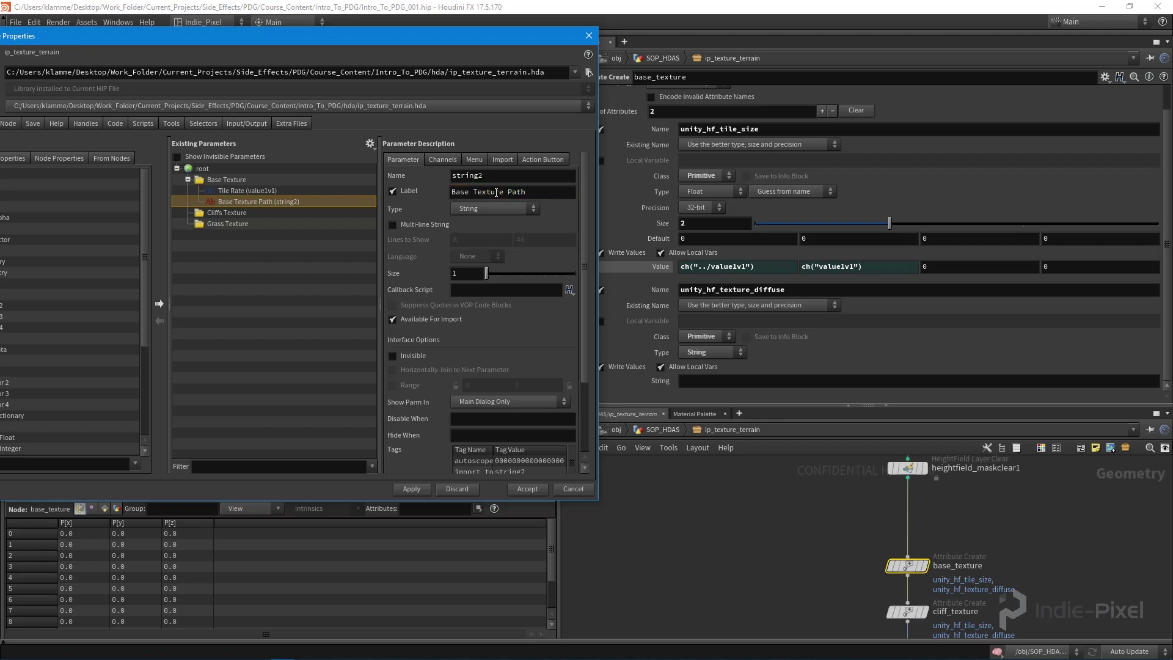
pyautogui.click(427, 491)
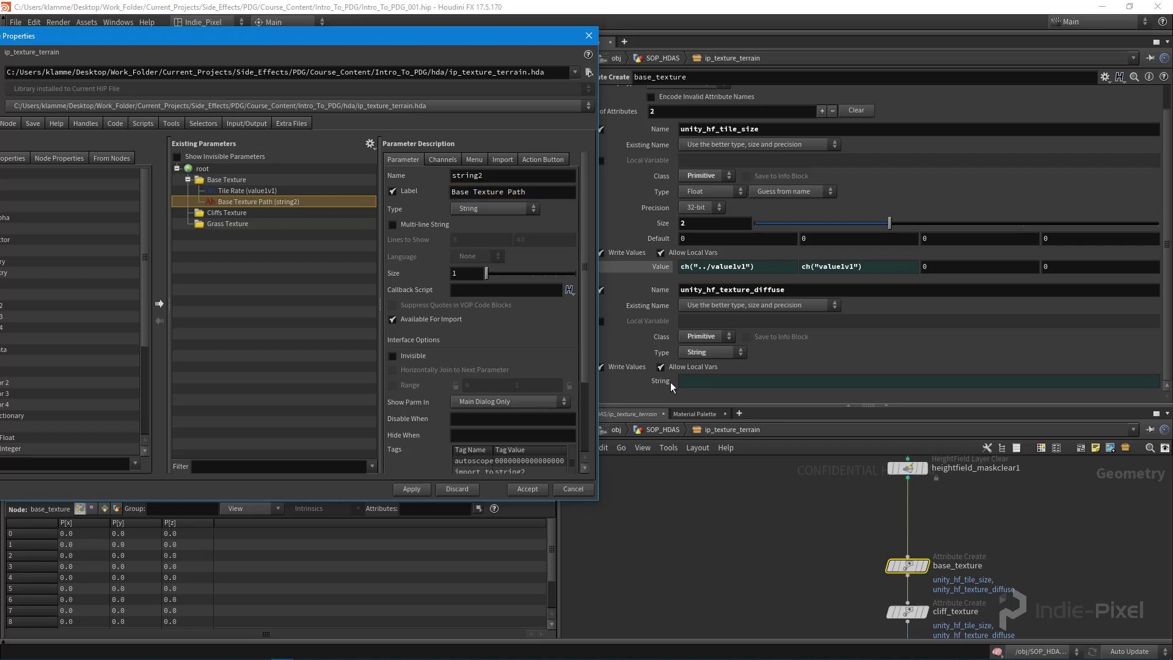
pyautogui.moveTo(910, 405); pyautogui.dragTo(910, 287)
pyautogui.moveTo(926, 369); pyautogui.dragTo(910, 293, button='middle')
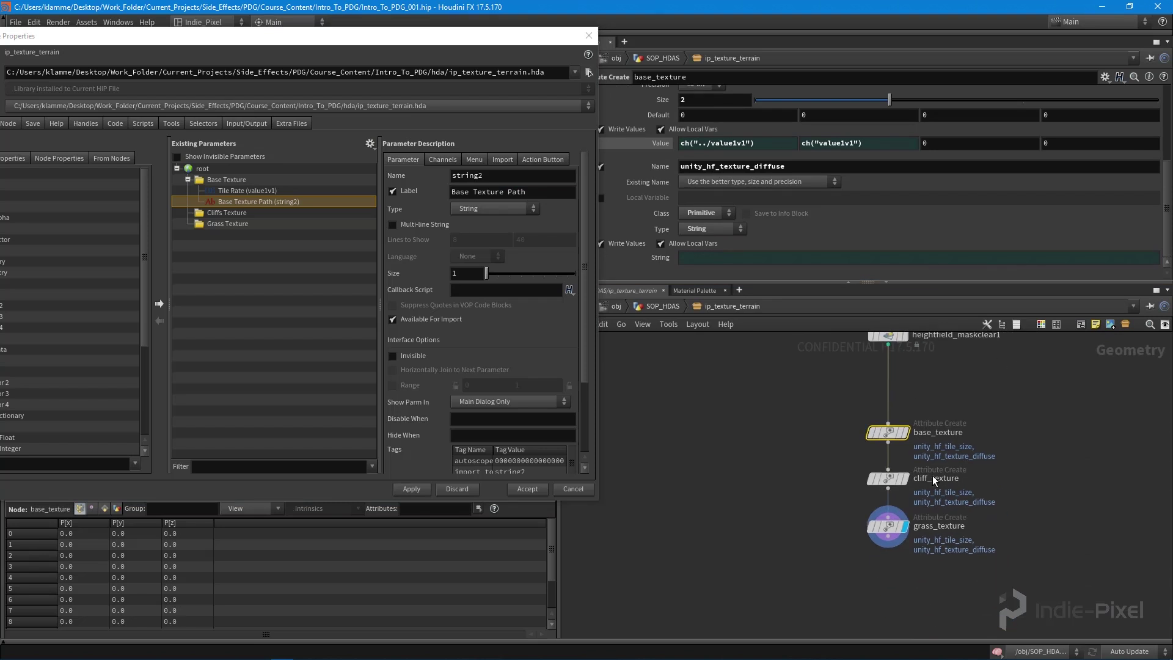
# - Promote cliff_texture's tile value, link its second tile value to the first, and move it into Cliffs Texture
pyautogui.scroll(2, 892, 427)
pyautogui.click(886, 475)
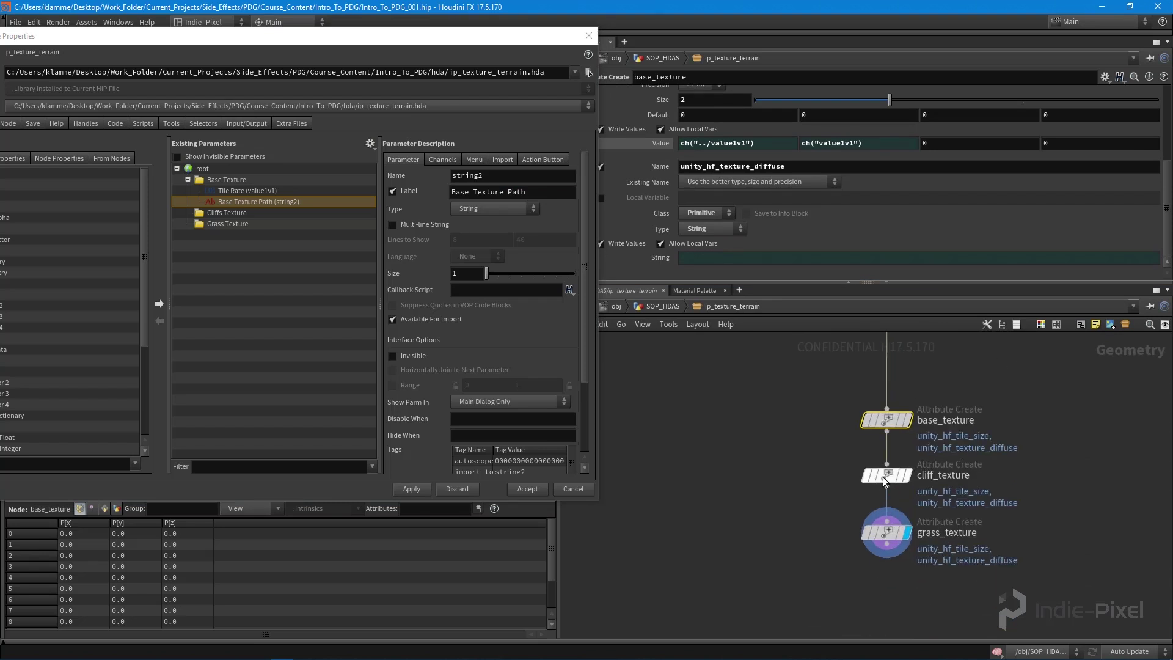
pyautogui.rightClick(739, 143)
pyautogui.click(782, 225)
pyautogui.rightClick(814, 145)
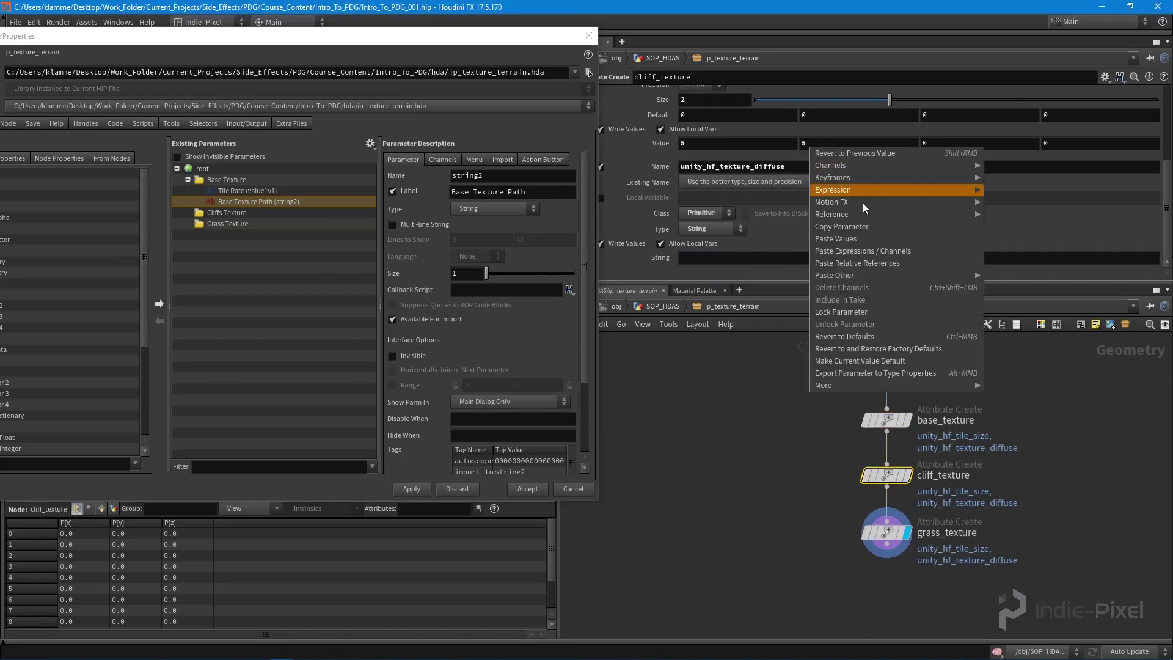
pyautogui.click(857, 262)
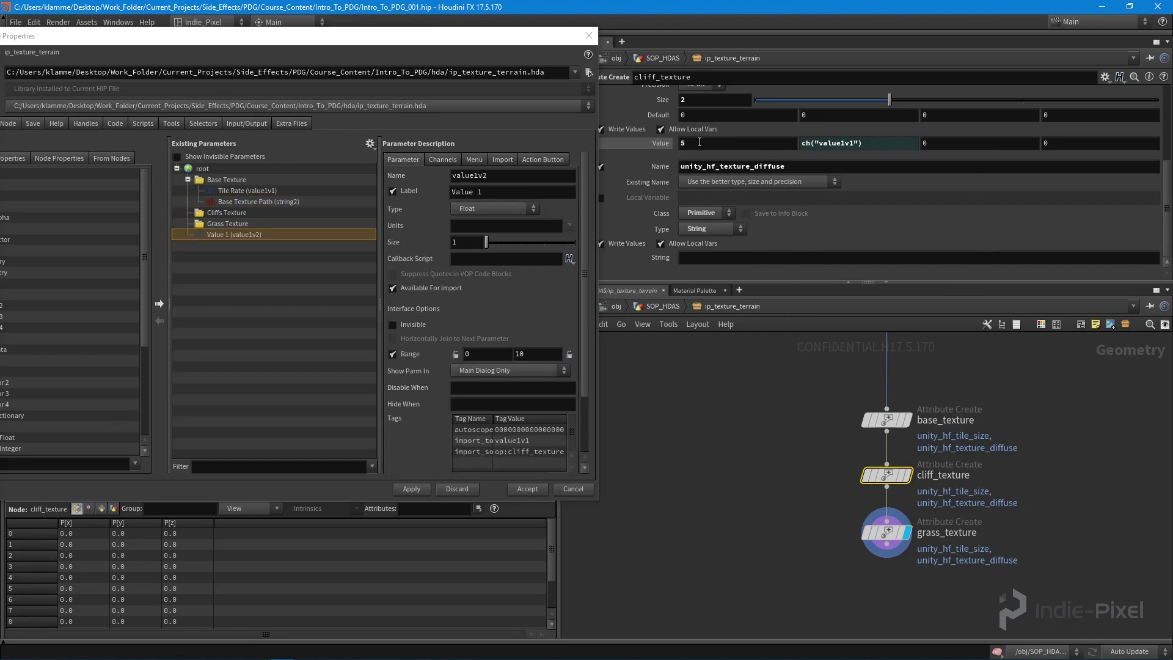
pyautogui.moveTo(221, 232); pyautogui.dragTo(243, 218)
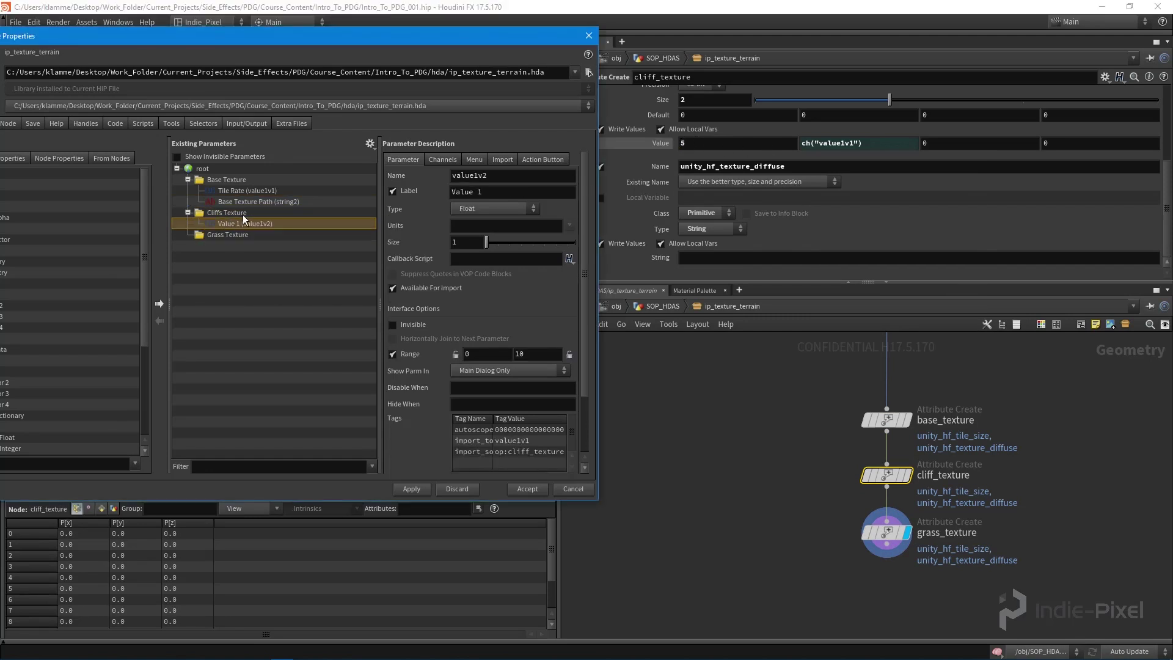
# - Label the promoted value Tile Rate with a range minimum of 1
pyautogui.doubleClick(520, 193)
pyautogui.write('Tile Rate')
pyautogui.press('Return')
pyautogui.doubleClick(465, 353)
pyautogui.press('Return')
# - Add cliff_texture's String parameter to Cliffs Texture, labelled Texture Path
pyautogui.moveTo(669, 257); pyautogui.dragTo(230, 219)
pyautogui.doubleClick(505, 194)
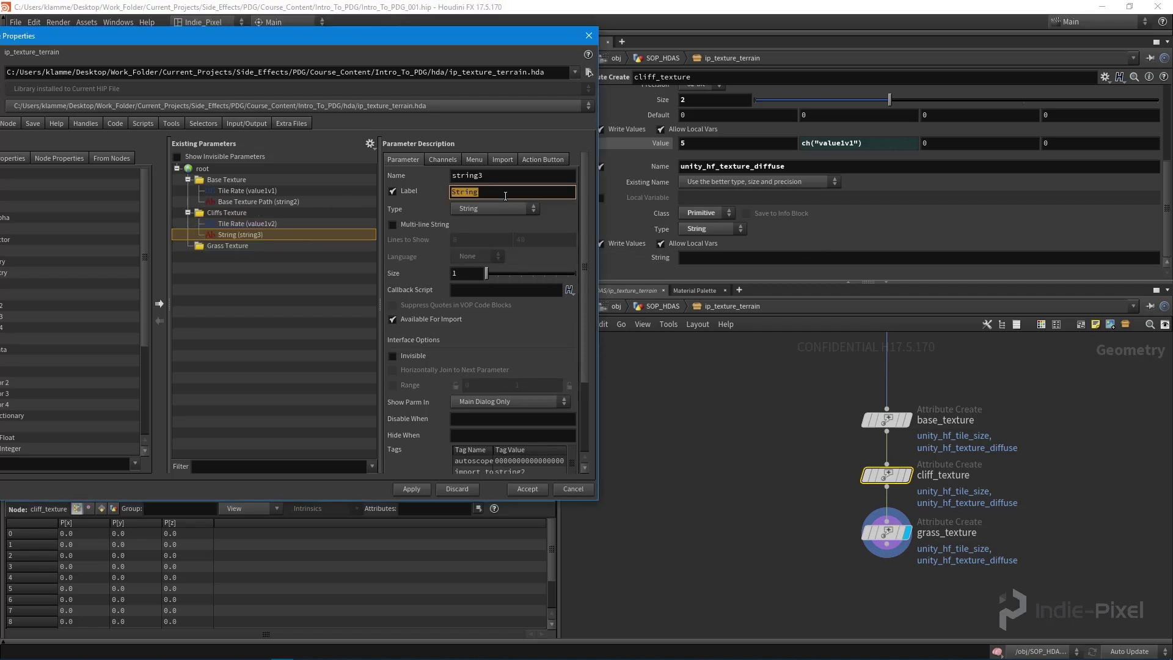
pyautogui.write('C')
pyautogui.press('Return')
# - Rename Base Texture Path to Texture Path and apply the asset definition changes
pyautogui.click(230, 203)
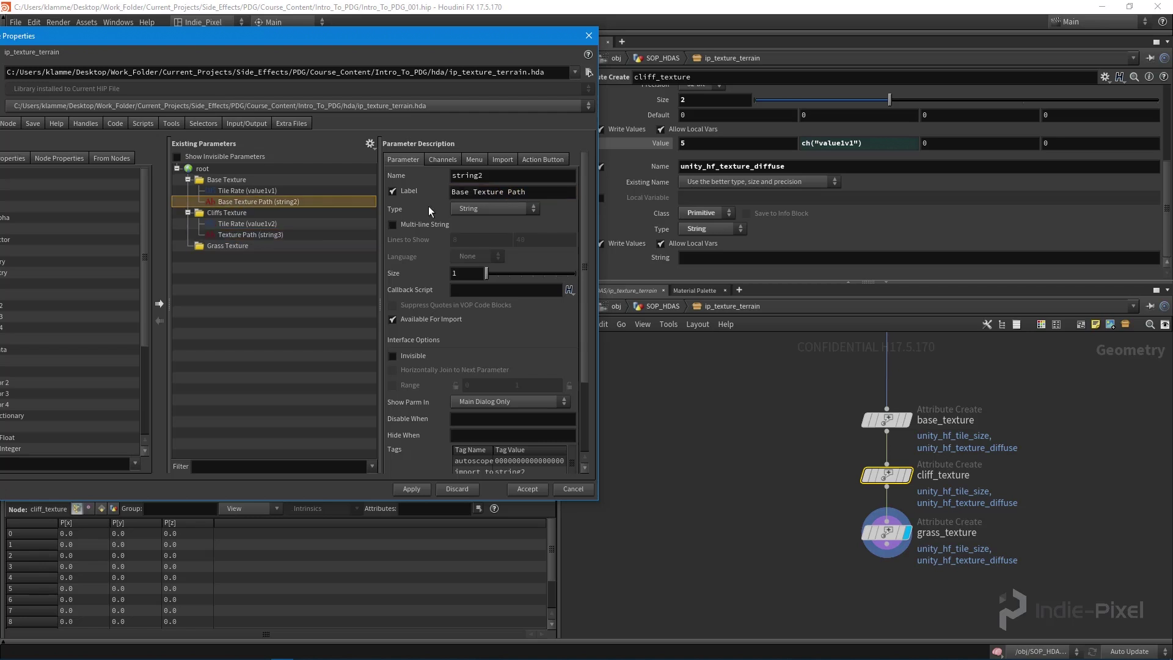
pyautogui.moveTo(472, 193); pyautogui.dragTo(449, 193)
pyautogui.press('BackSpace')
pyautogui.press('Return')
pyautogui.click(412, 489)
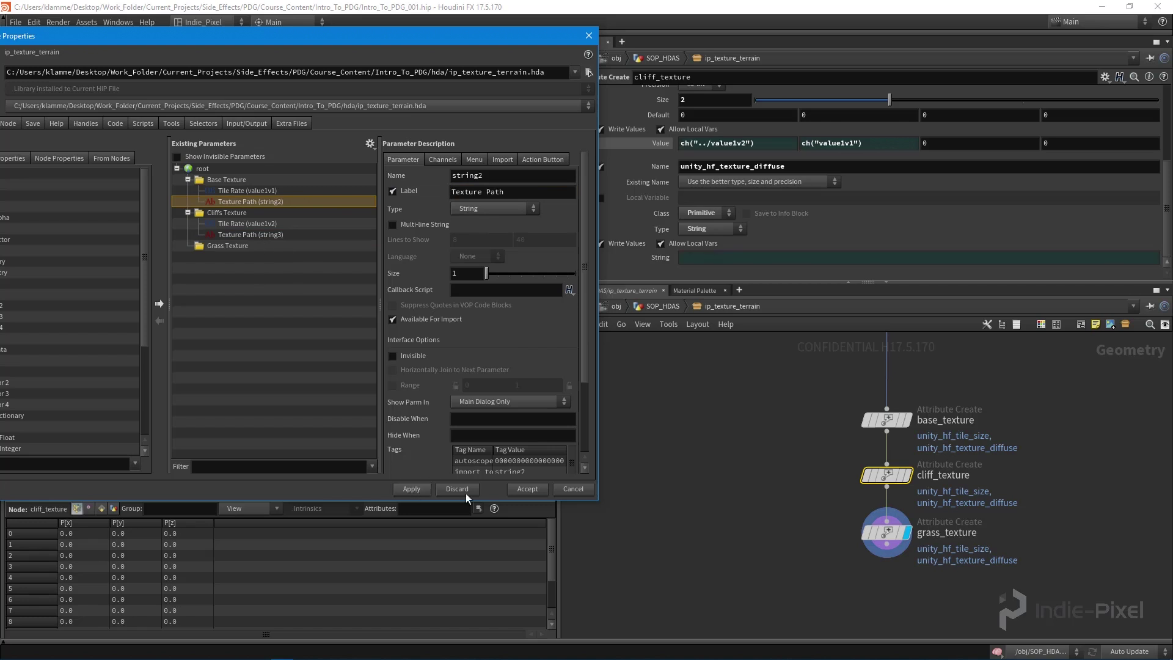
pyautogui.click(885, 531)
pyautogui.moveTo(886, 532); pyautogui.dragTo(845, 487, button='middle')
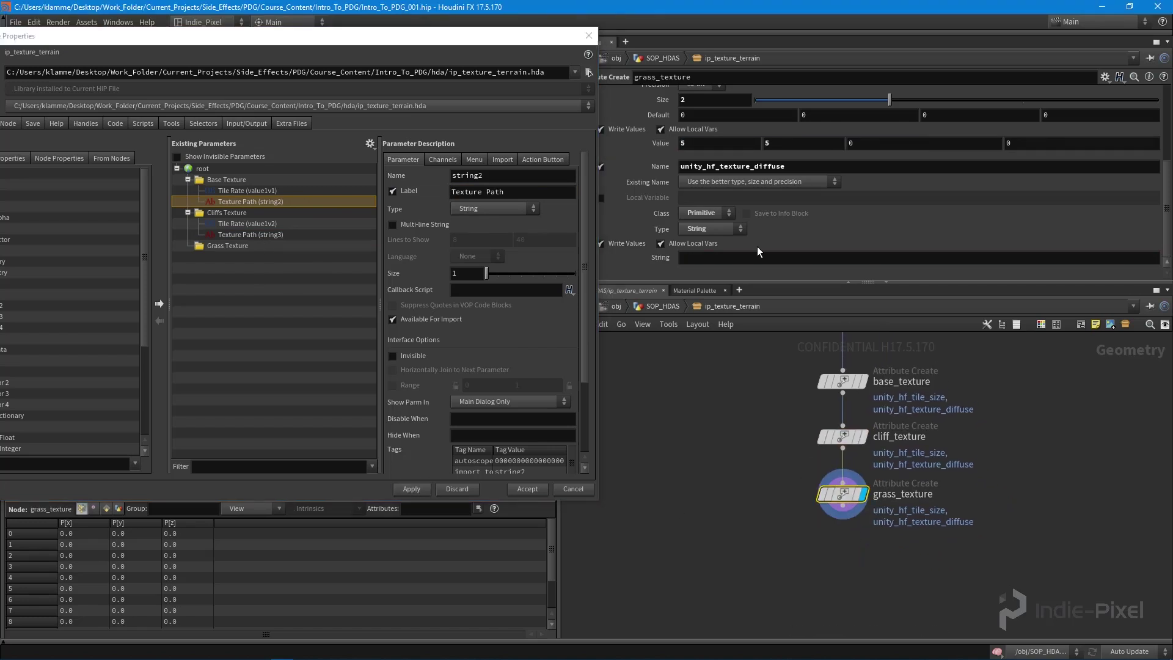
# - Link grass_texture's second tile value to the first and add its value and string to Grass Texture
pyautogui.rightClick(731, 137)
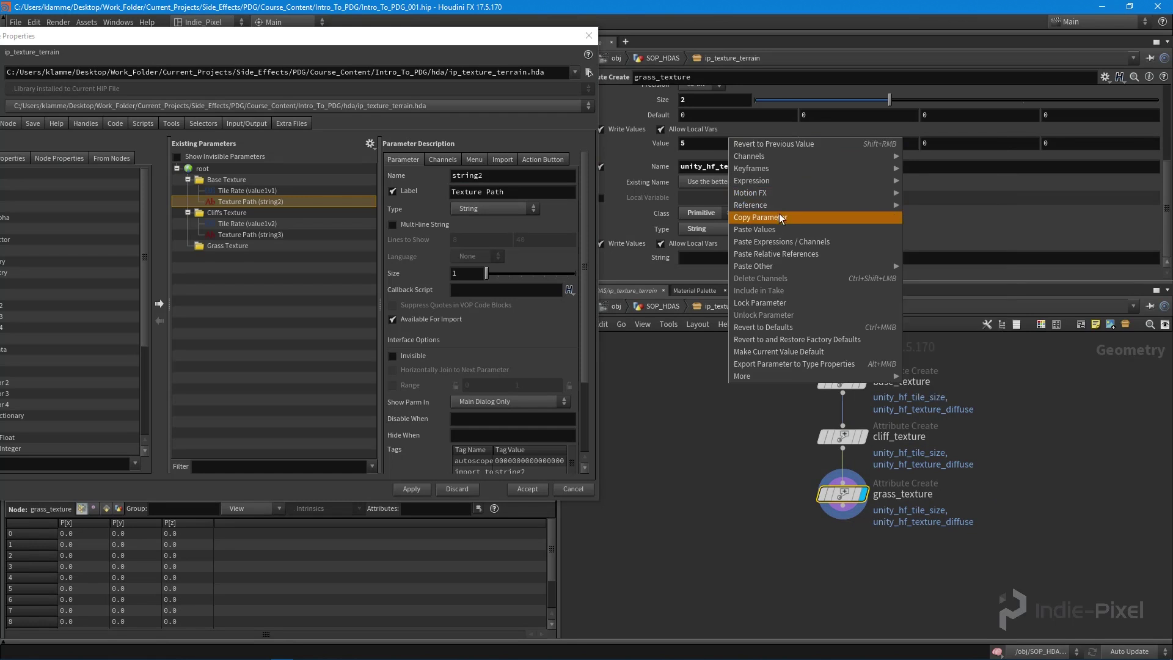
pyautogui.press('Escape')
pyautogui.rightClick(826, 142)
pyautogui.click(873, 254)
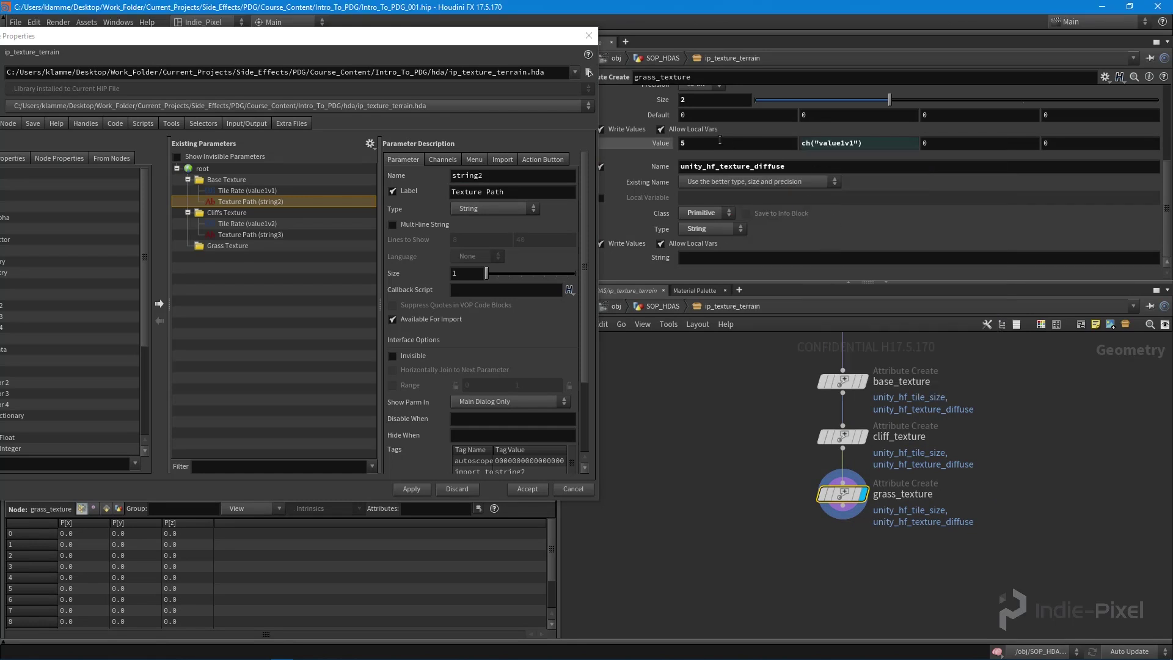
pyautogui.moveTo(663, 257); pyautogui.dragTo(232, 245)
pyautogui.keyDown('shift'); pyautogui.click(222, 255); pyautogui.keyUp('shift')
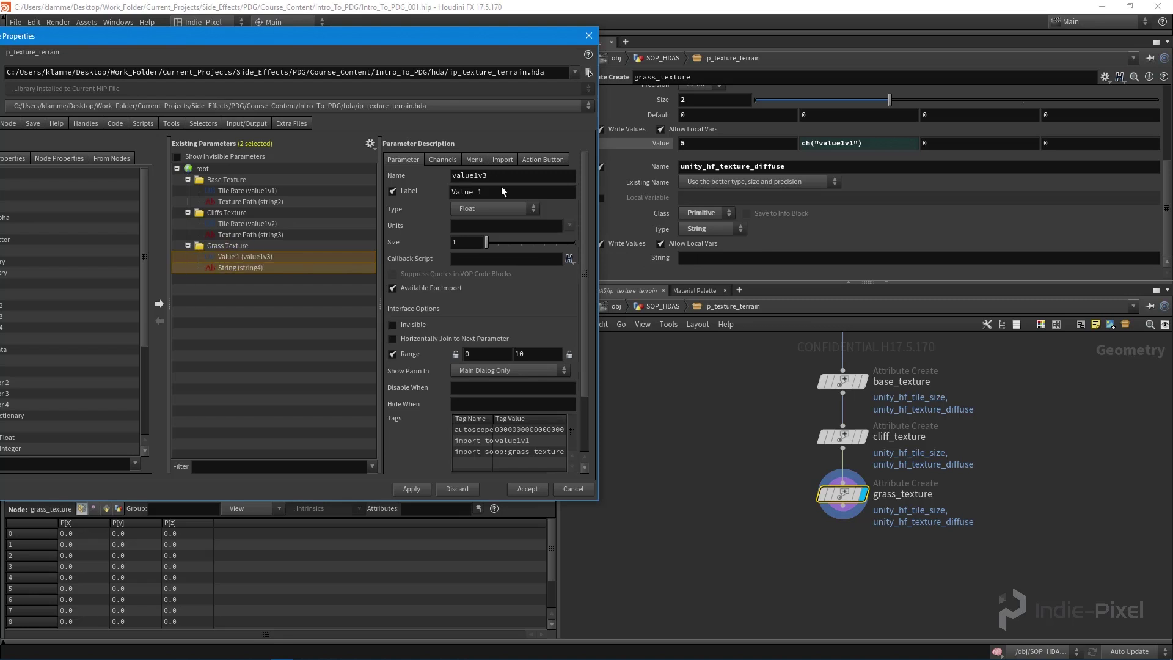
pyautogui.click(277, 258)
# - Label Value 1 as Tile Rate with a range minimum of 1
pyautogui.doubleClick(504, 193)
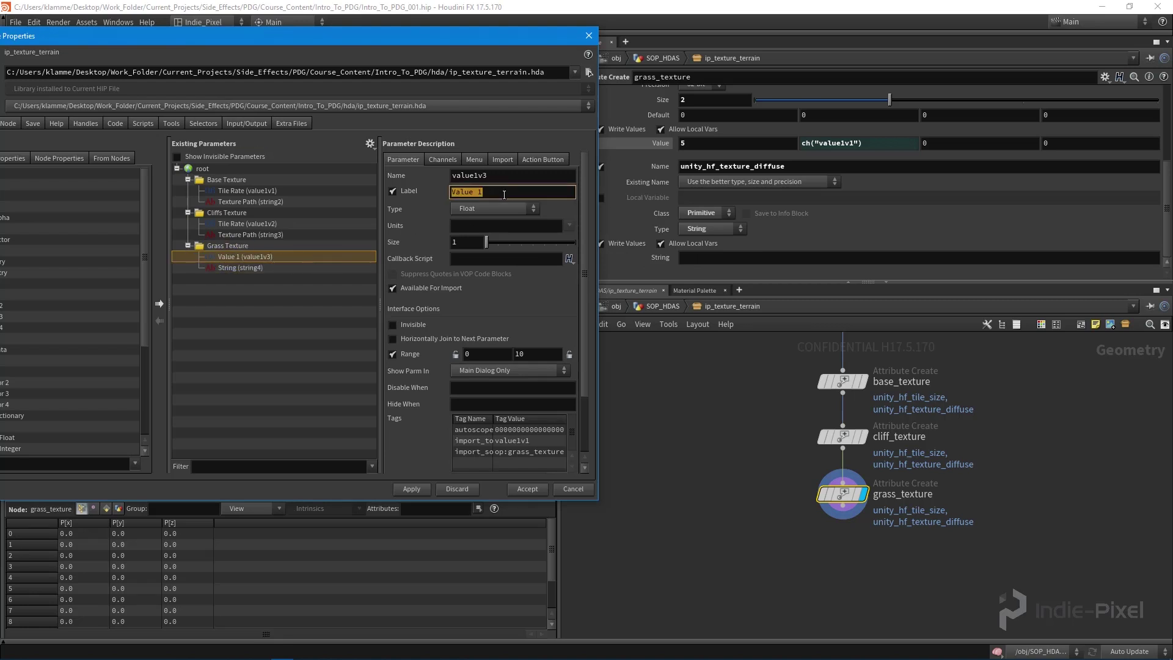
pyautogui.write('Tile Rate')
pyautogui.press('Return')
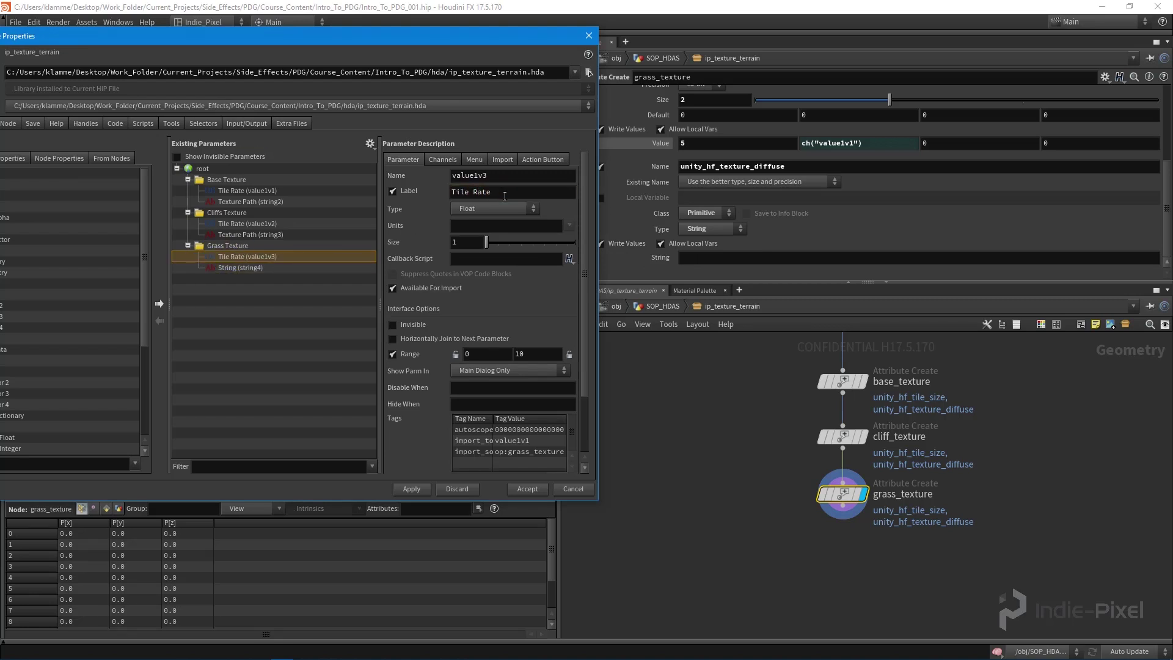
pyautogui.doubleClick(487, 353)
pyautogui.write('1')
pyautogui.press('Return')
# - Relabel the string4 parameter Texture Path and apply the asset changes
pyautogui.click(240, 268)
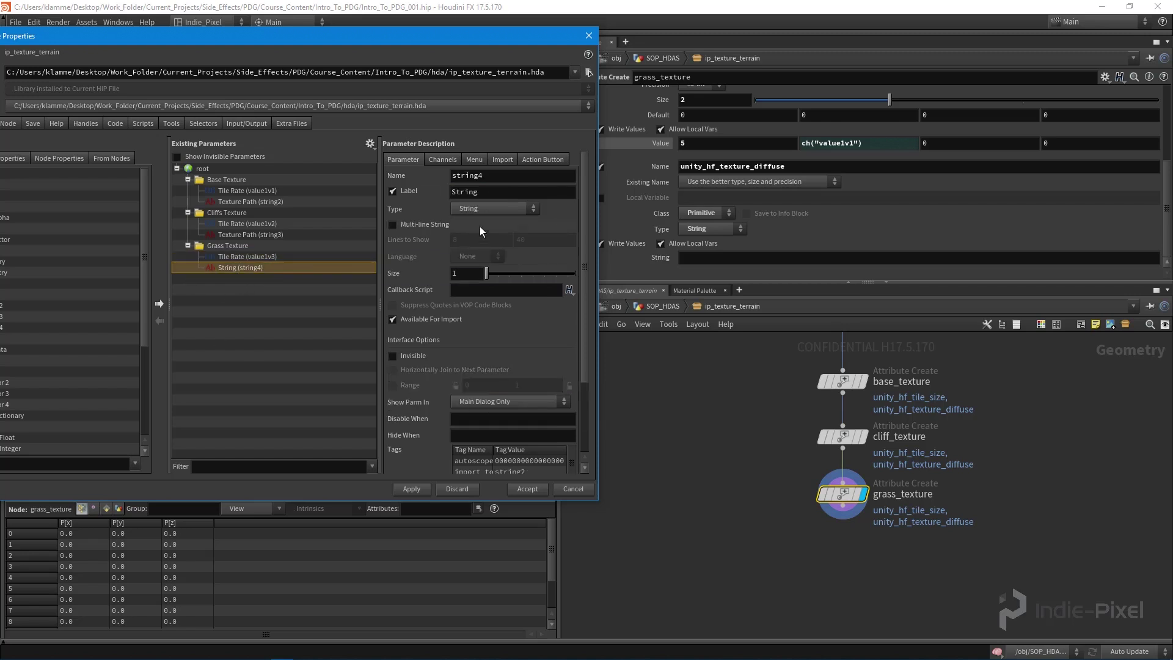
pyautogui.doubleClick(510, 192)
pyautogui.write('Texture Path')
pyautogui.press('Return')
pyautogui.click(411, 488)
# - Accept the type properties, then add a Null below grass_texture and wire grass_texture into it
pyautogui.click(525, 489)
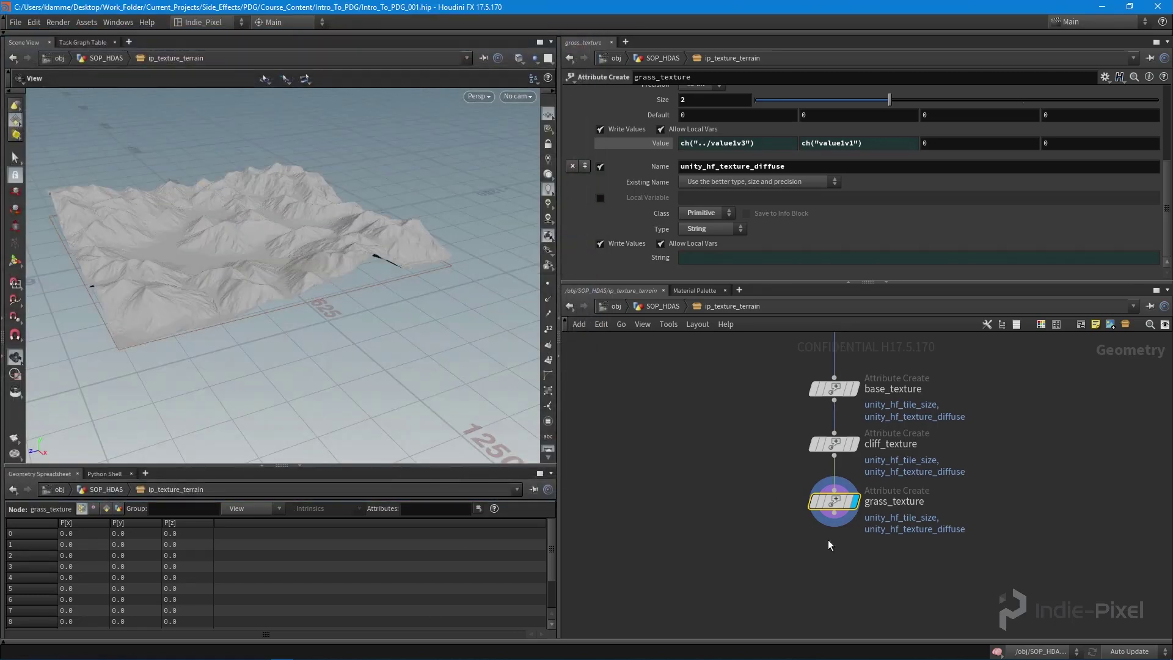
pyautogui.moveTo(827, 540); pyautogui.dragTo(796, 524, button='middle')
pyautogui.press('Tab')
pyautogui.write('null')
pyautogui.press('Return')
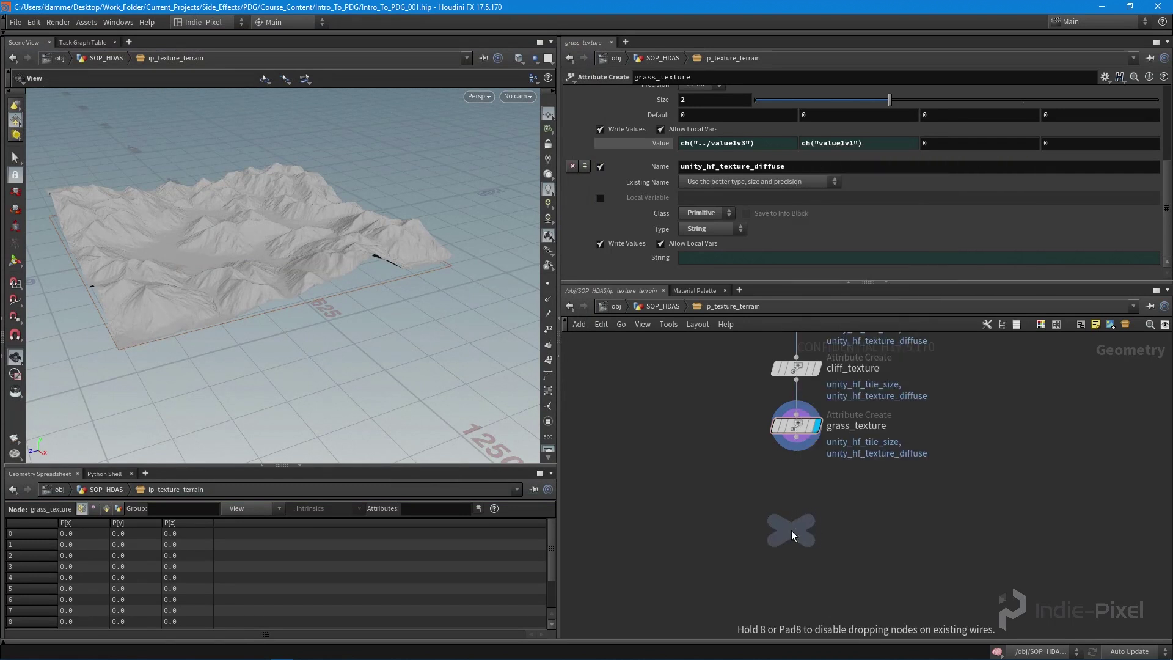
pyautogui.click(790, 530)
pyautogui.moveTo(796, 438); pyautogui.dragTo(796, 513)
# - Rename the null from null1 to OUT_TEXTURED_TERRAIN
pyautogui.doubleClick(828, 515)
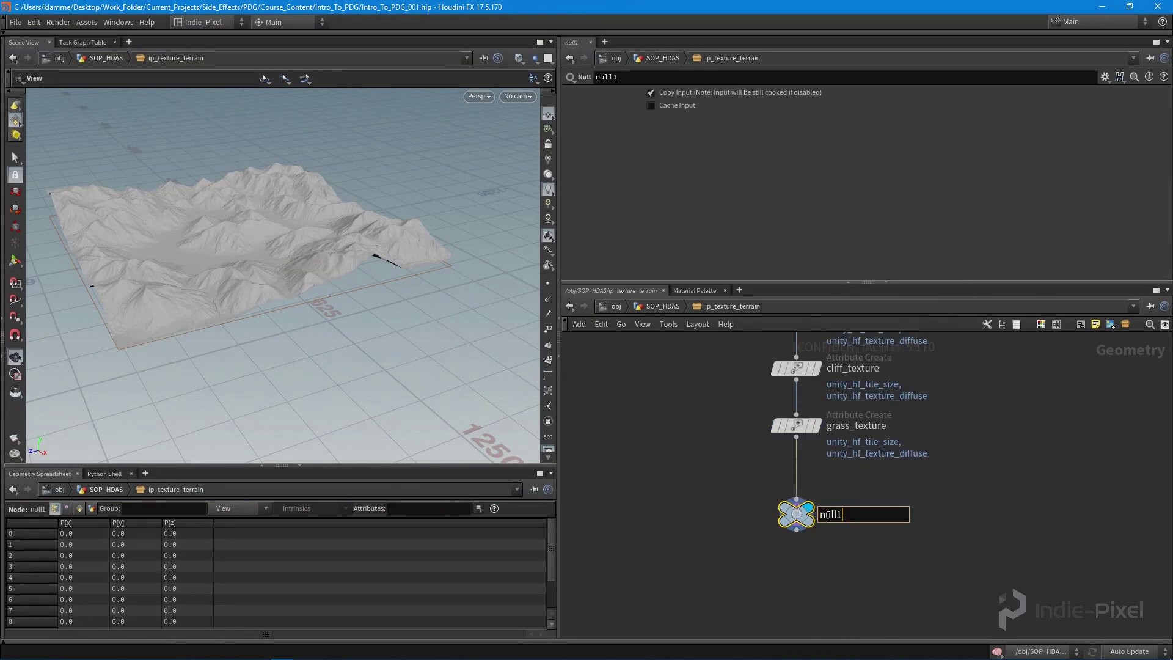
pyautogui.press('BackSpace')
pyautogui.press('BackSpace')
pyautogui.press('BackSpace')
pyautogui.press('BackSpace')
pyautogui.press('BackSpace')
pyautogui.write('OUT_TEXTURED_TERRAIN')
pyautogui.press('Return')
pyautogui.scroll(-5, 870, 494)
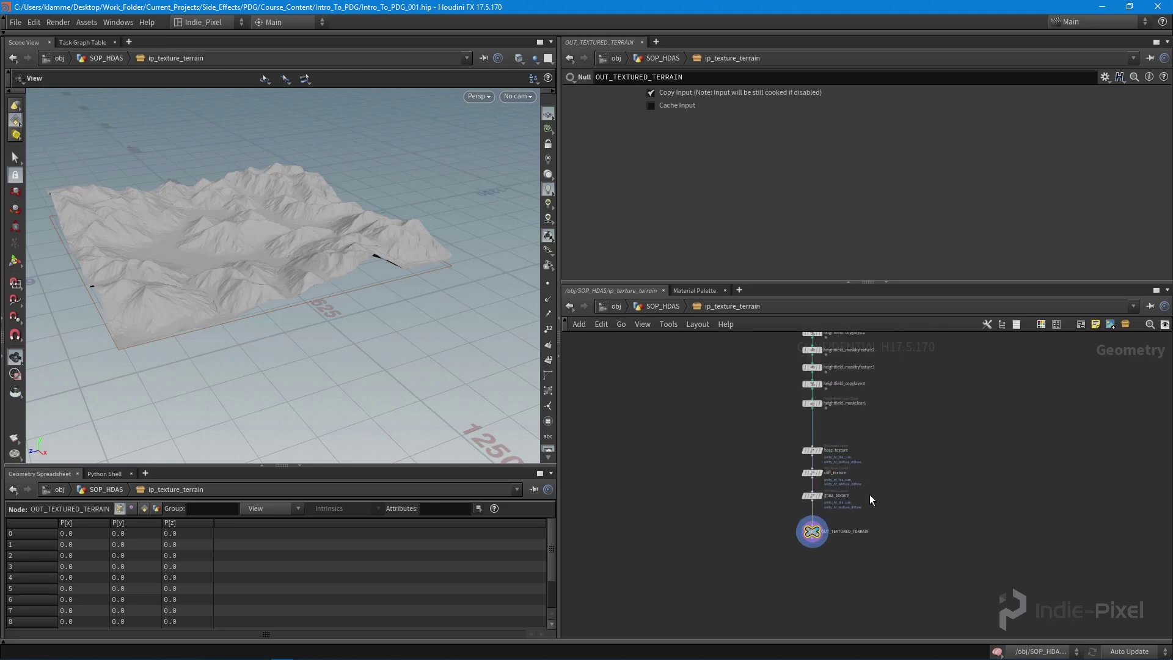
pyautogui.scroll(-3, 885, 555)
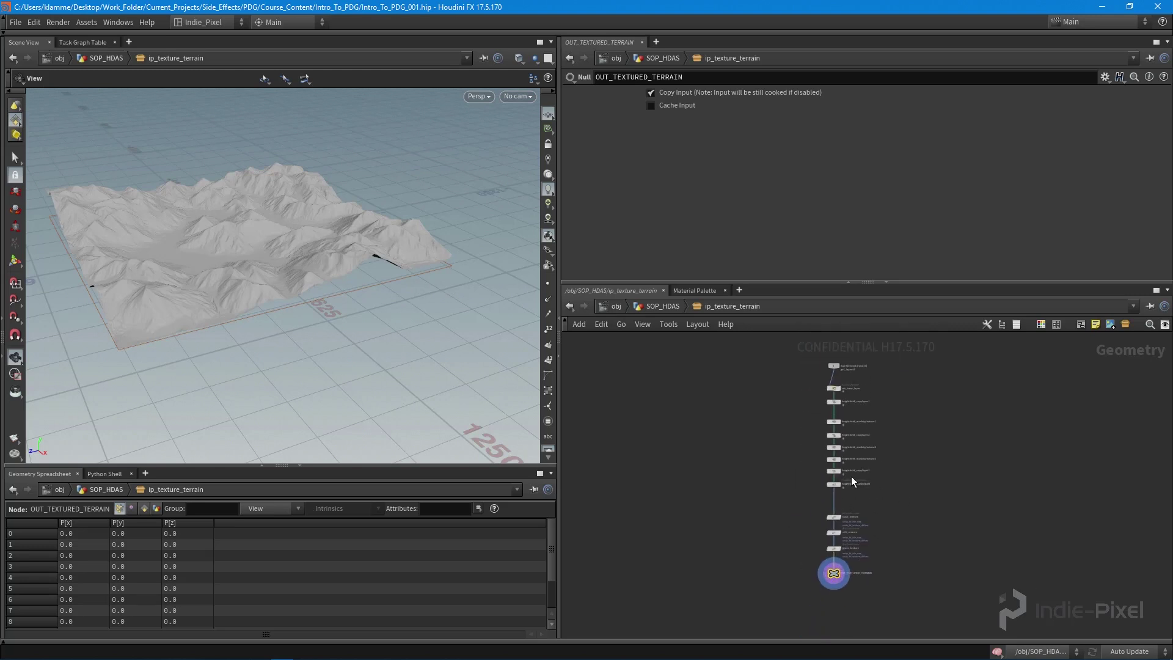
# - Go up to SOP_HDAS and review ip_texture_terrain's Basic type properties, then accept
pyautogui.press('u')
pyautogui.rightClick(867, 480)
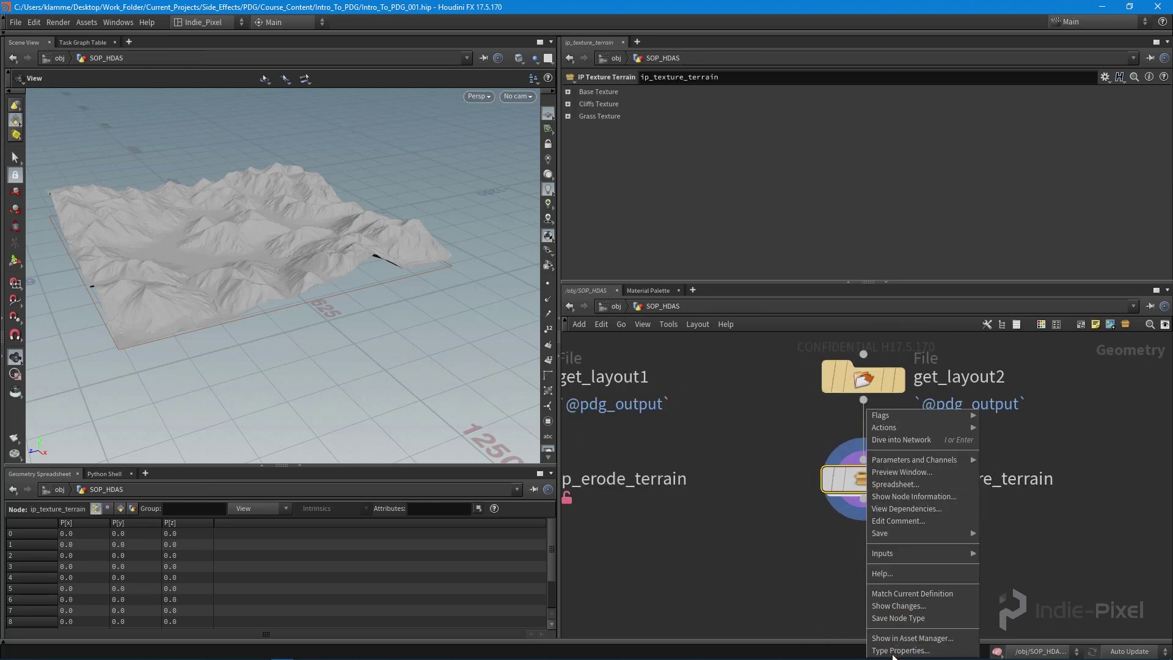
pyautogui.click(900, 650)
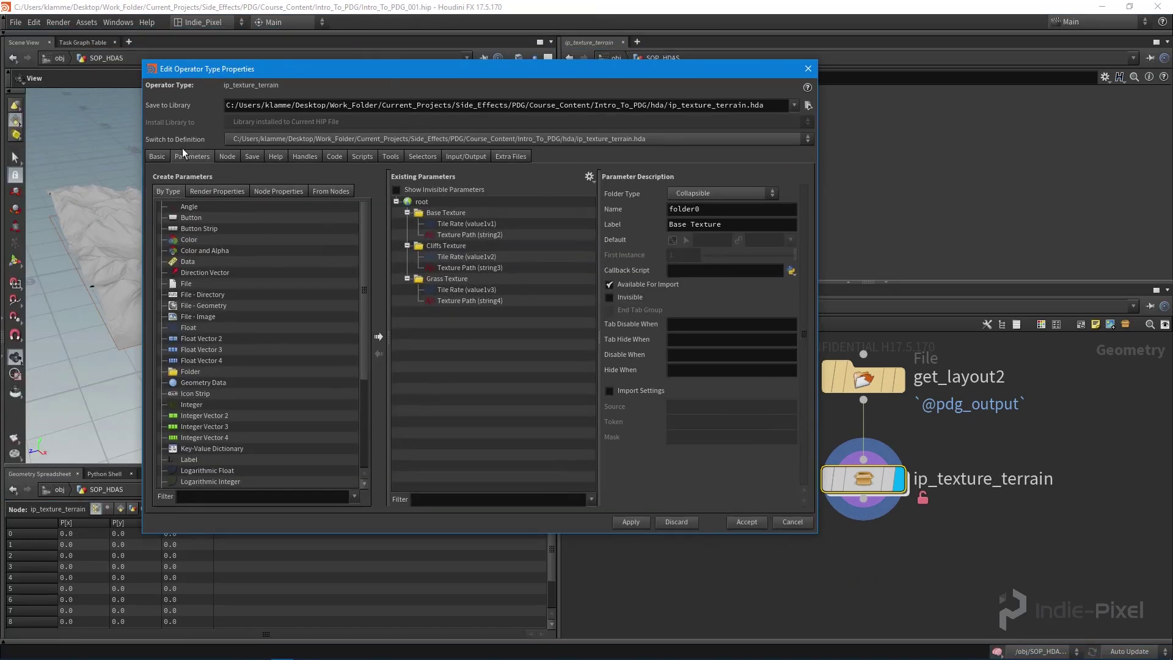
pyautogui.click(160, 156)
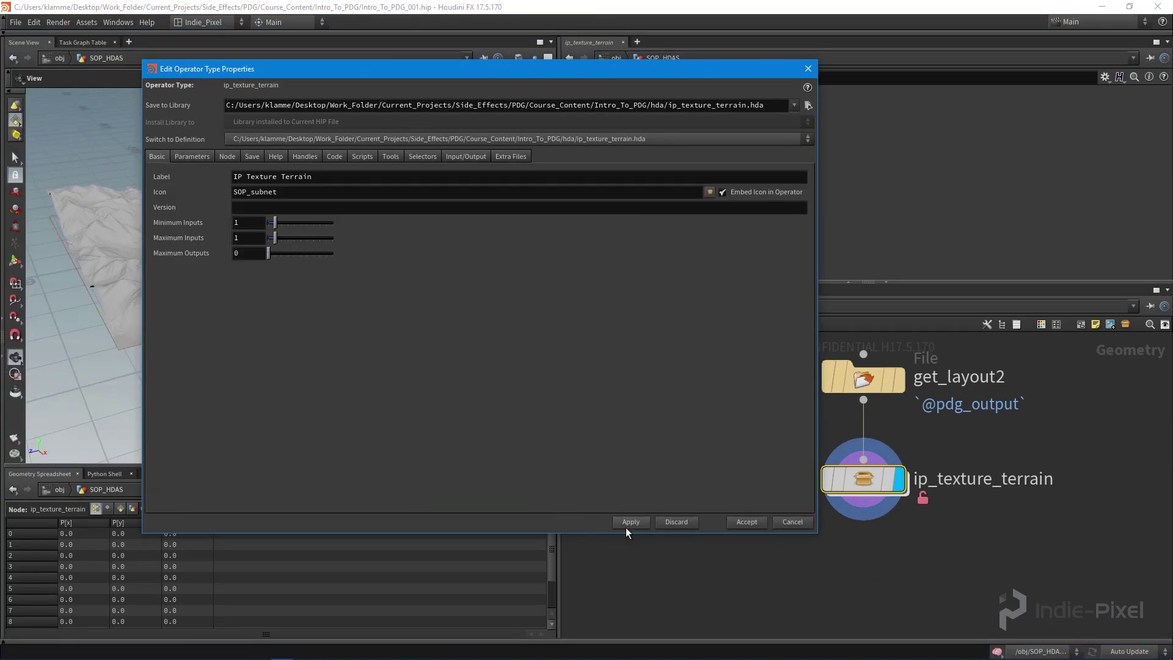
pyautogui.click(746, 522)
# - Save the ip_texture_terrain node type to ip_texture_terrain.hda
pyautogui.scroll(-3, 942, 548)
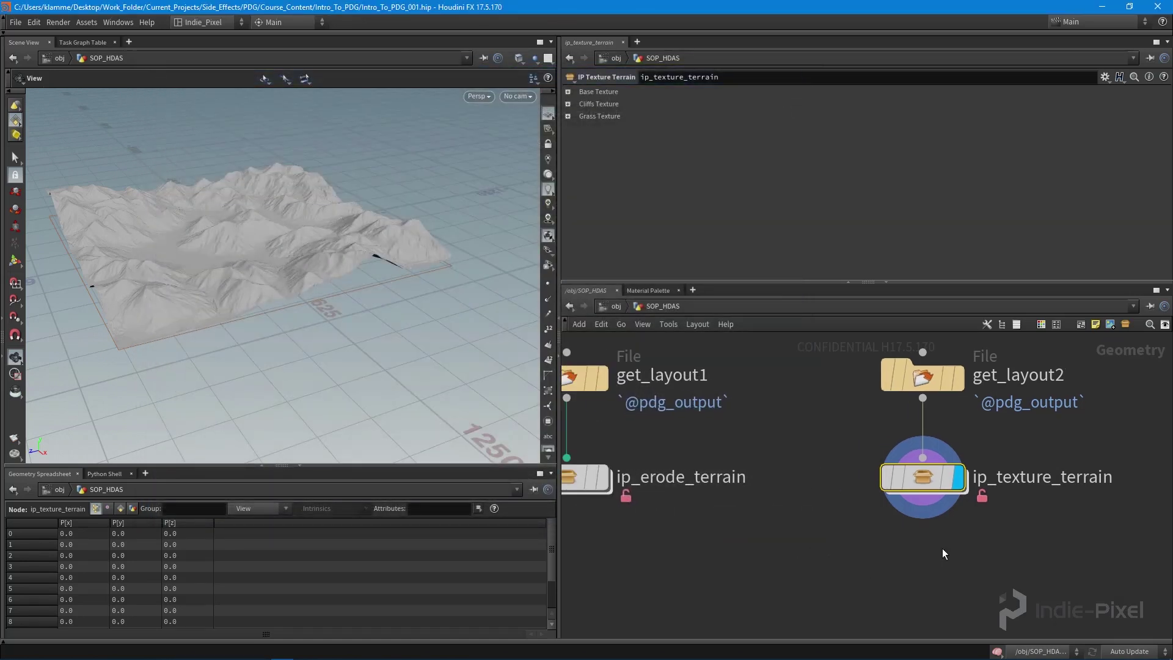
pyautogui.scroll(2, 921, 526)
pyautogui.rightClick(903, 492)
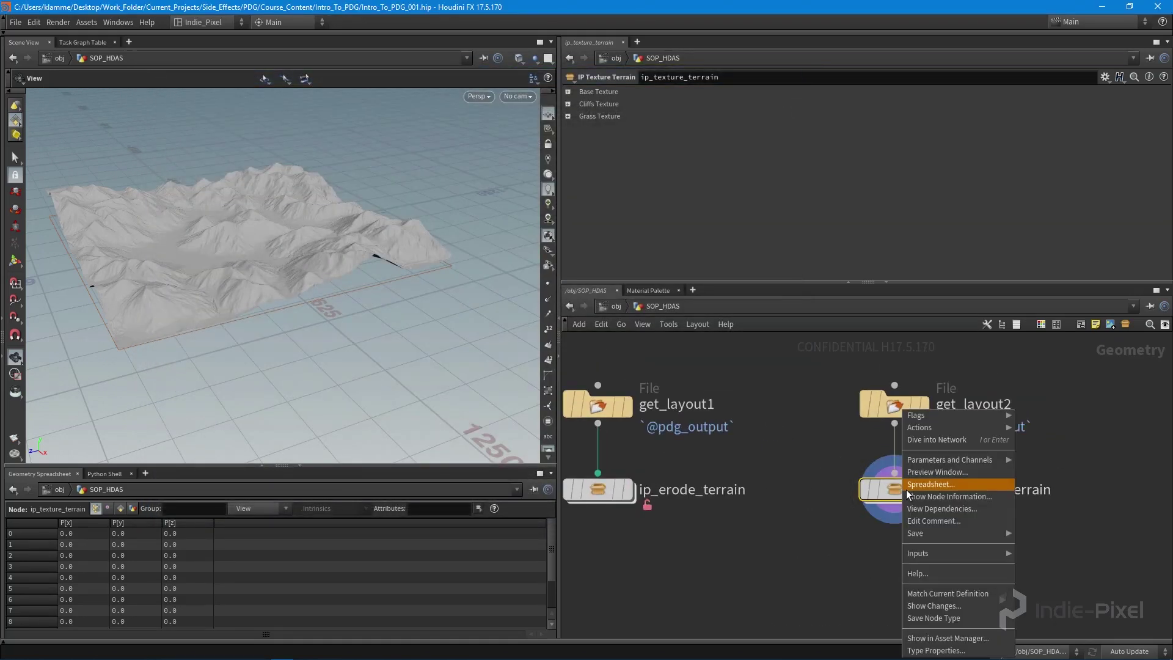
pyautogui.click(930, 619)
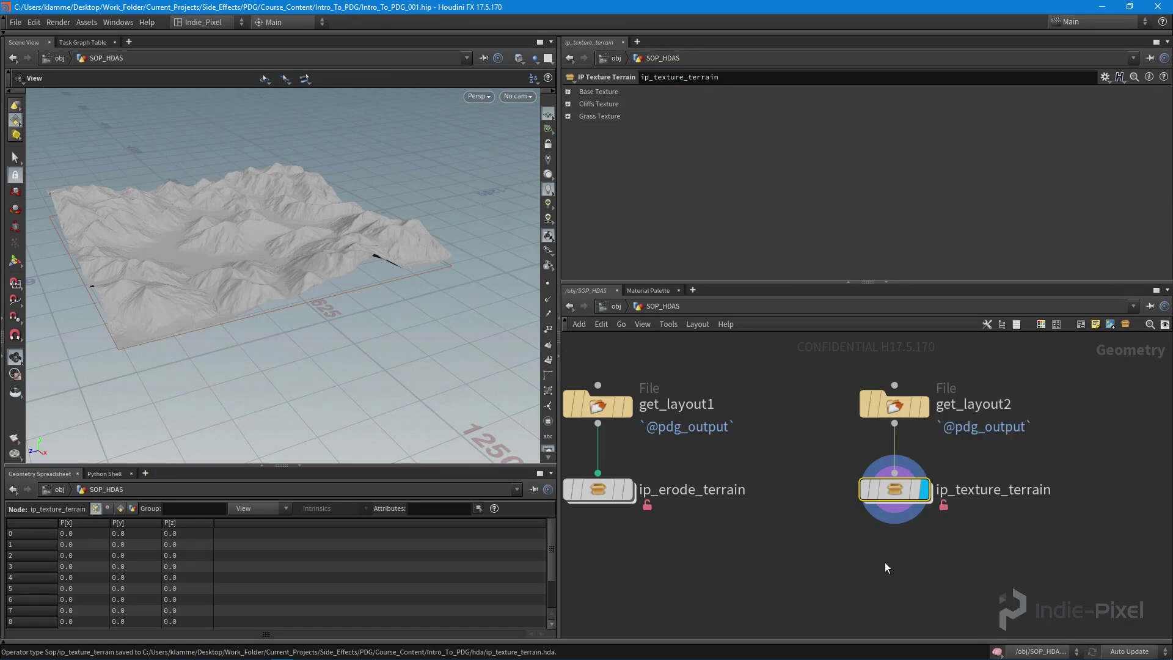